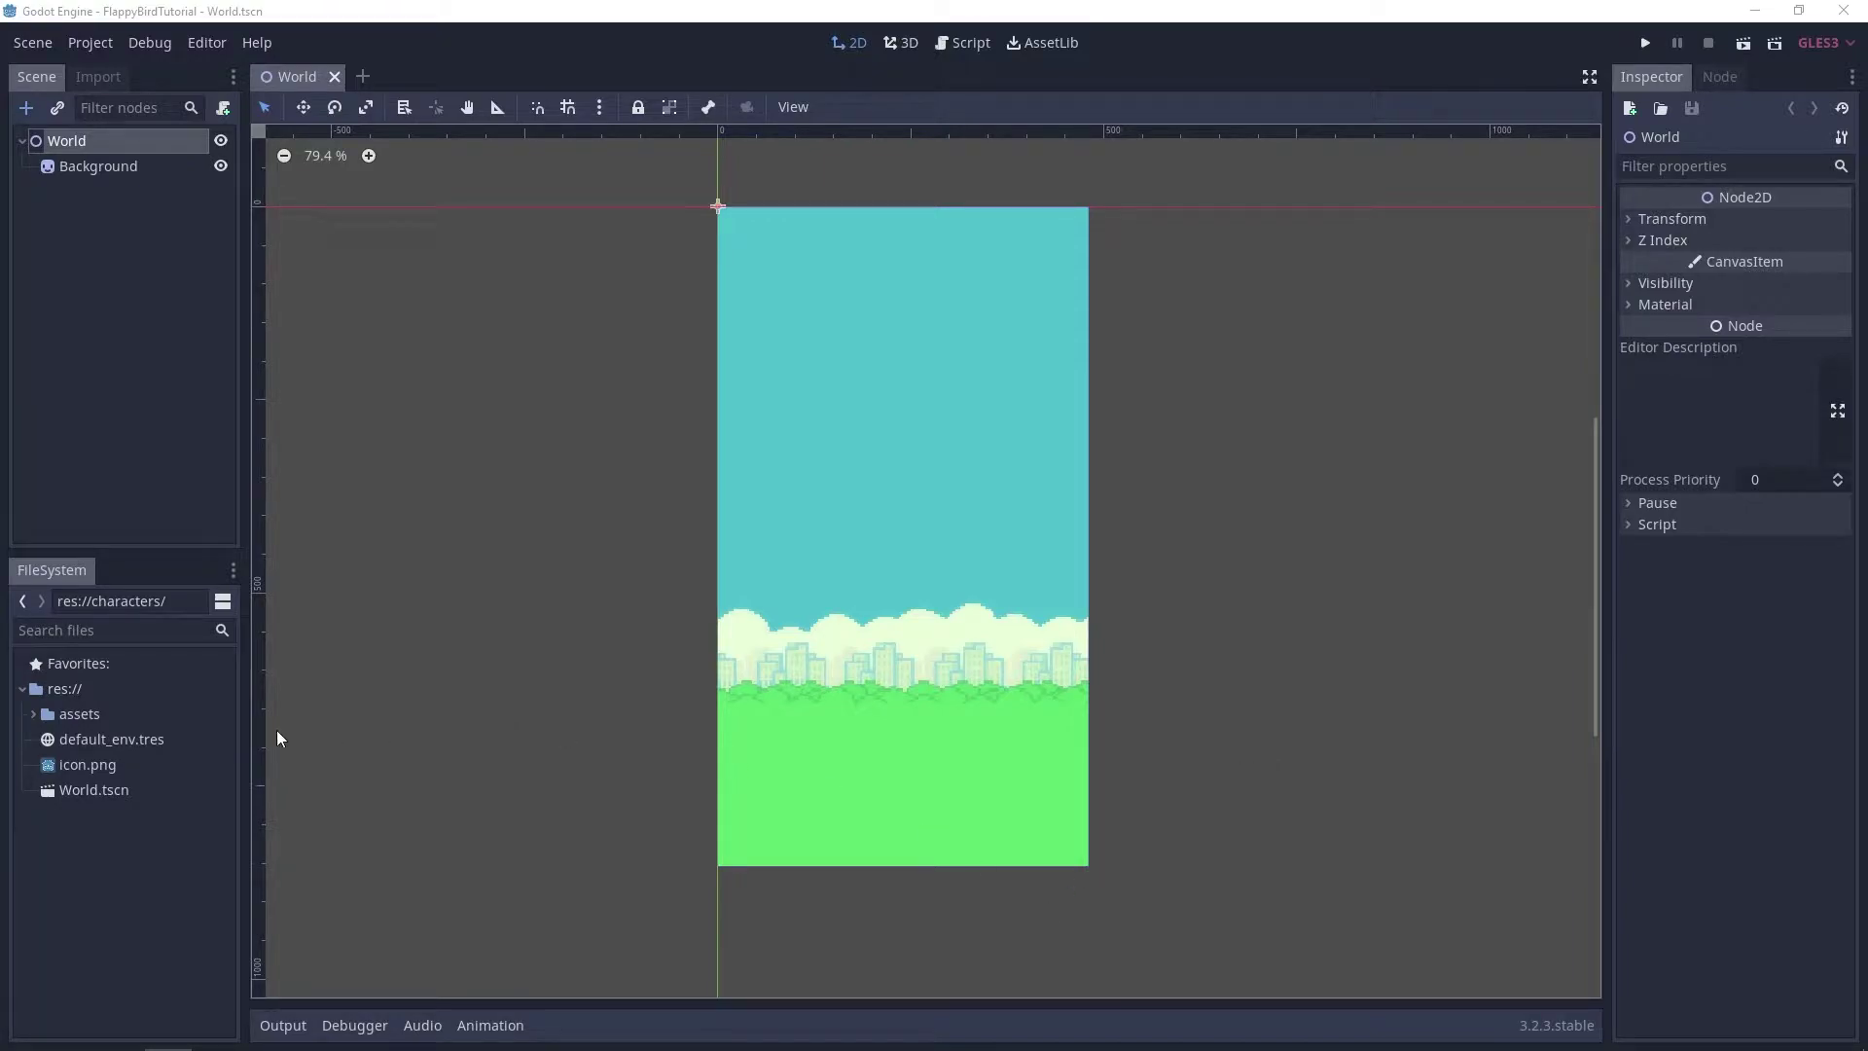
Create a folder named characters in the project root res://.
right_click(150, 689)
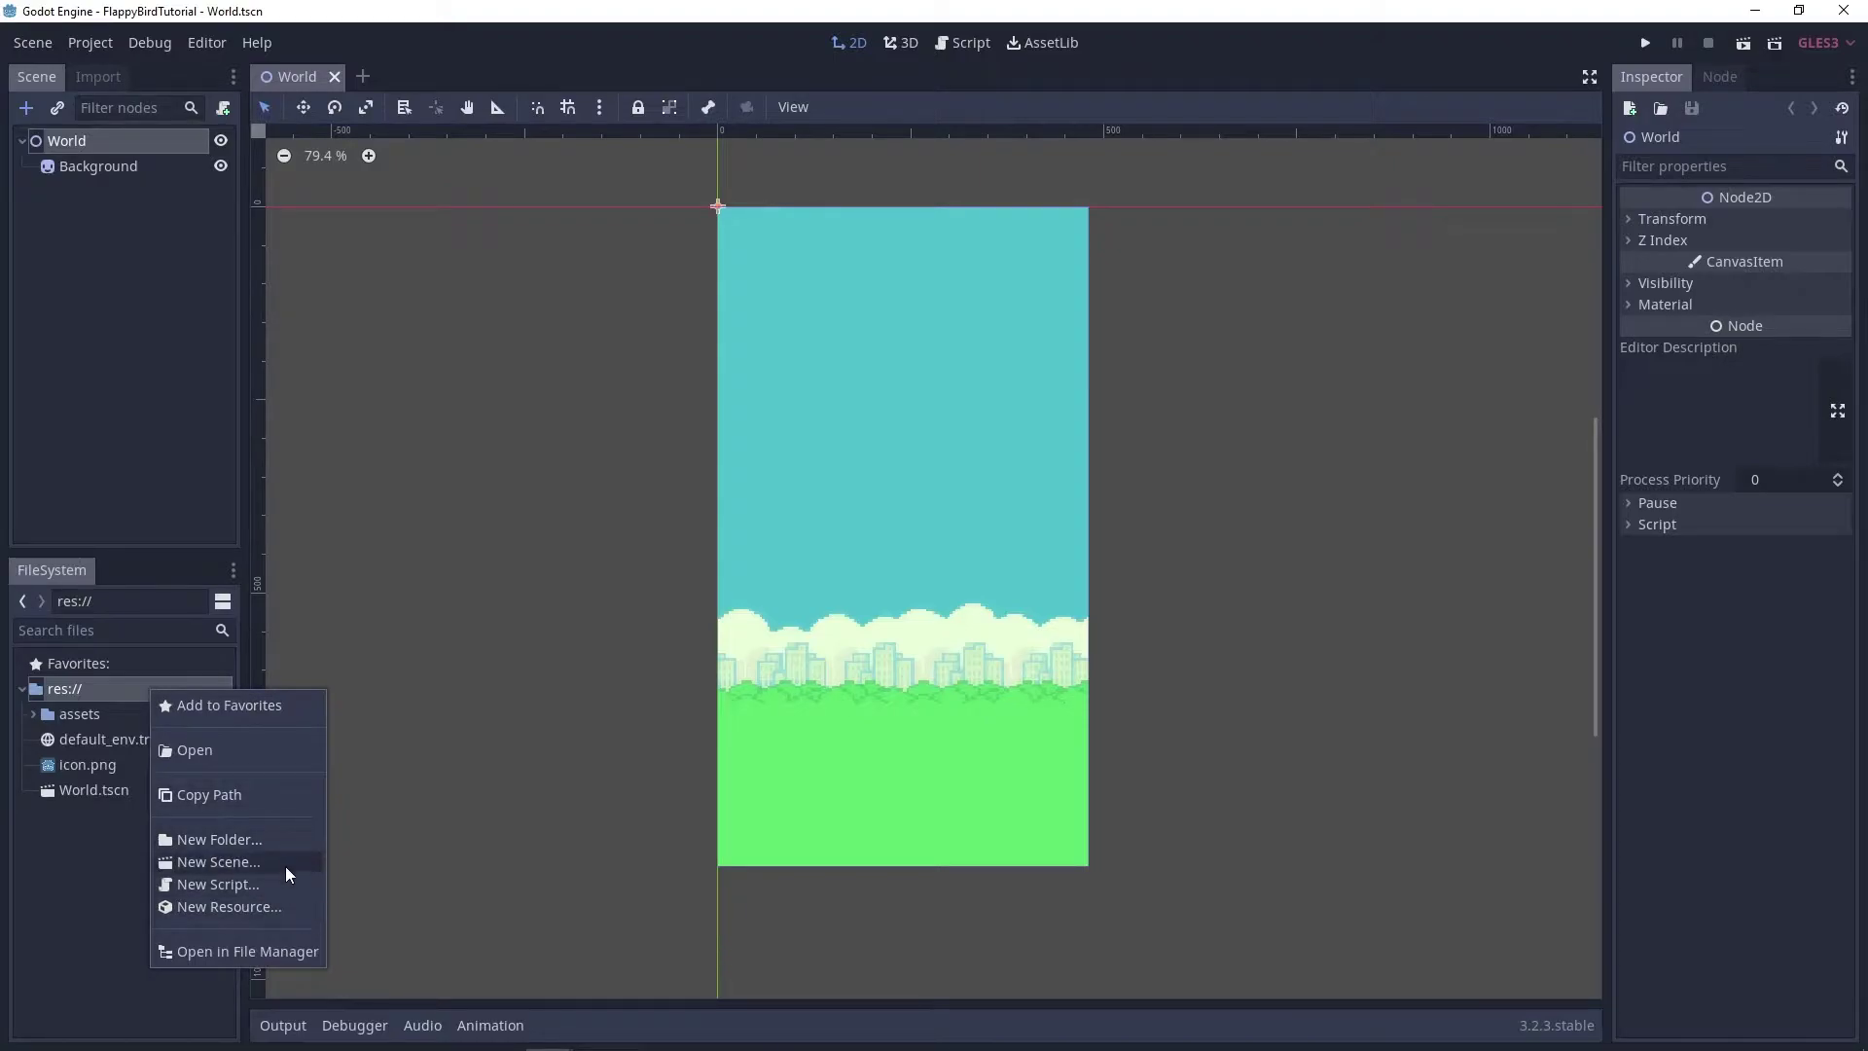
click(288, 839)
text(characters)
key(Return)
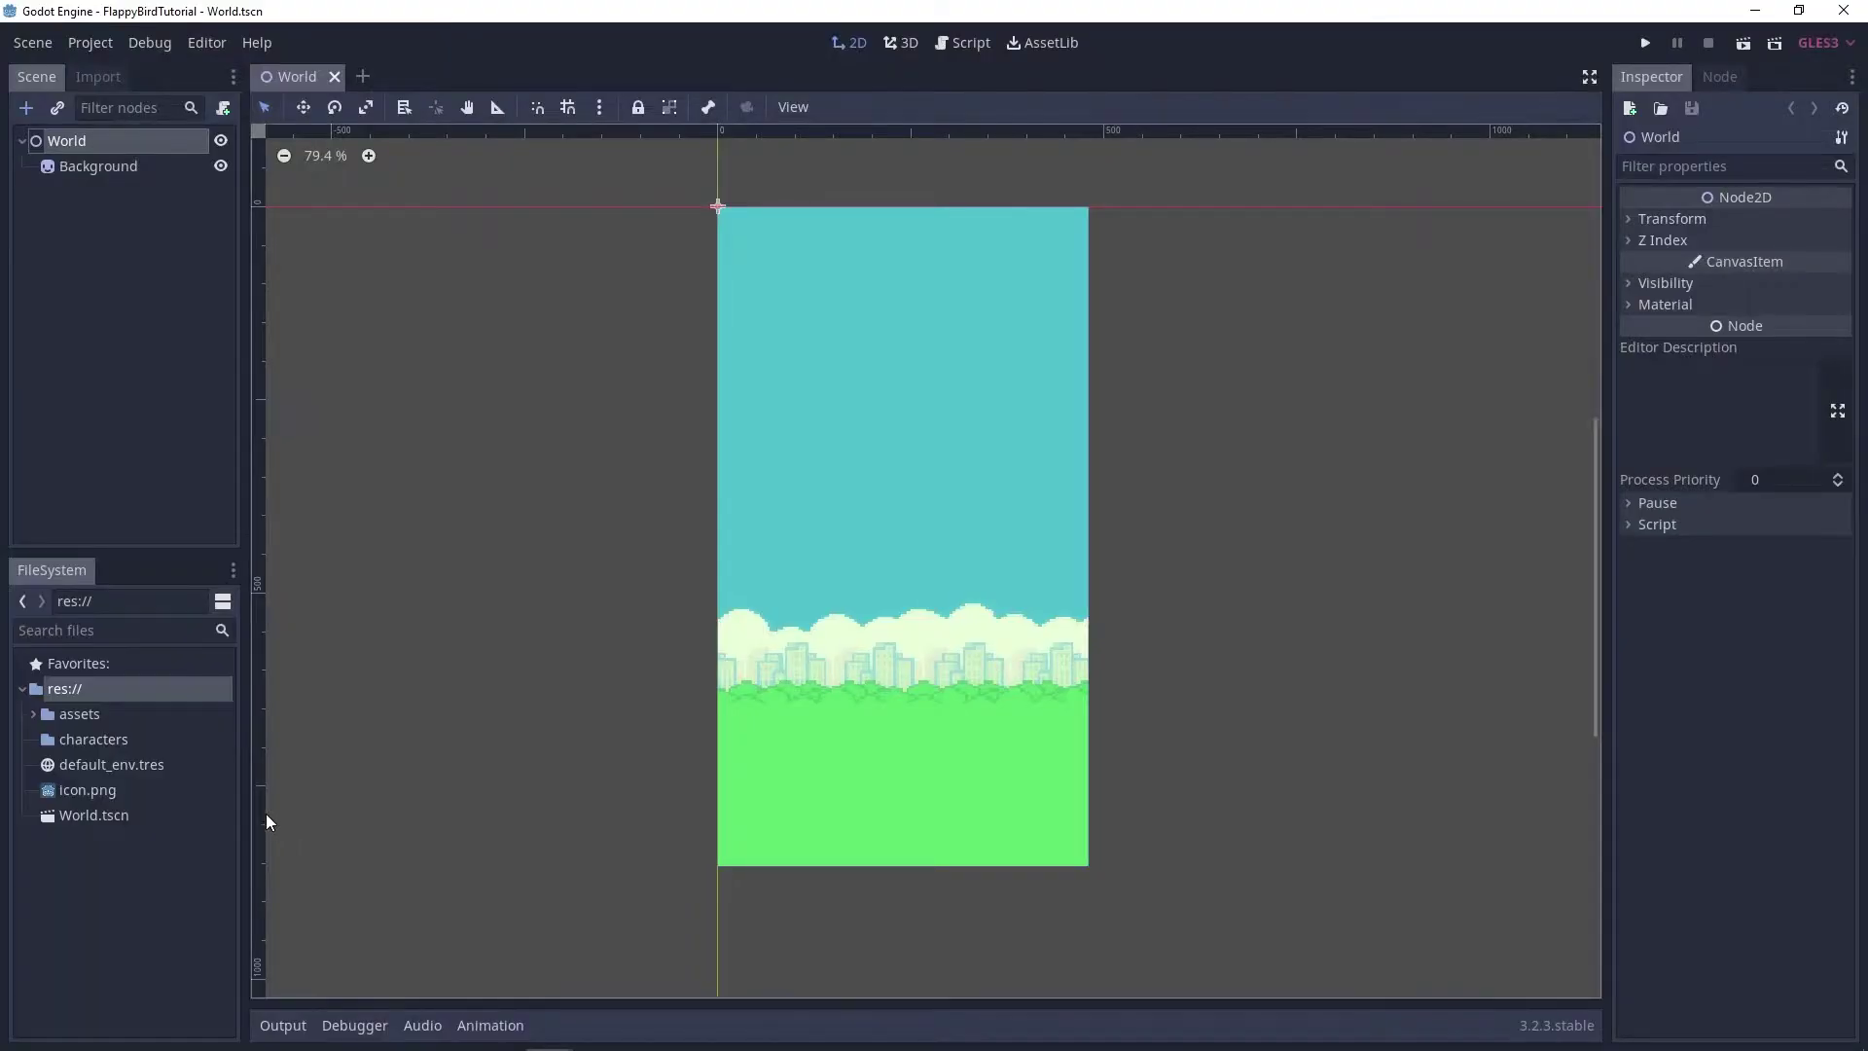
Add a player subfolder inside characters, then expand characters and select it.
right_click(107, 740)
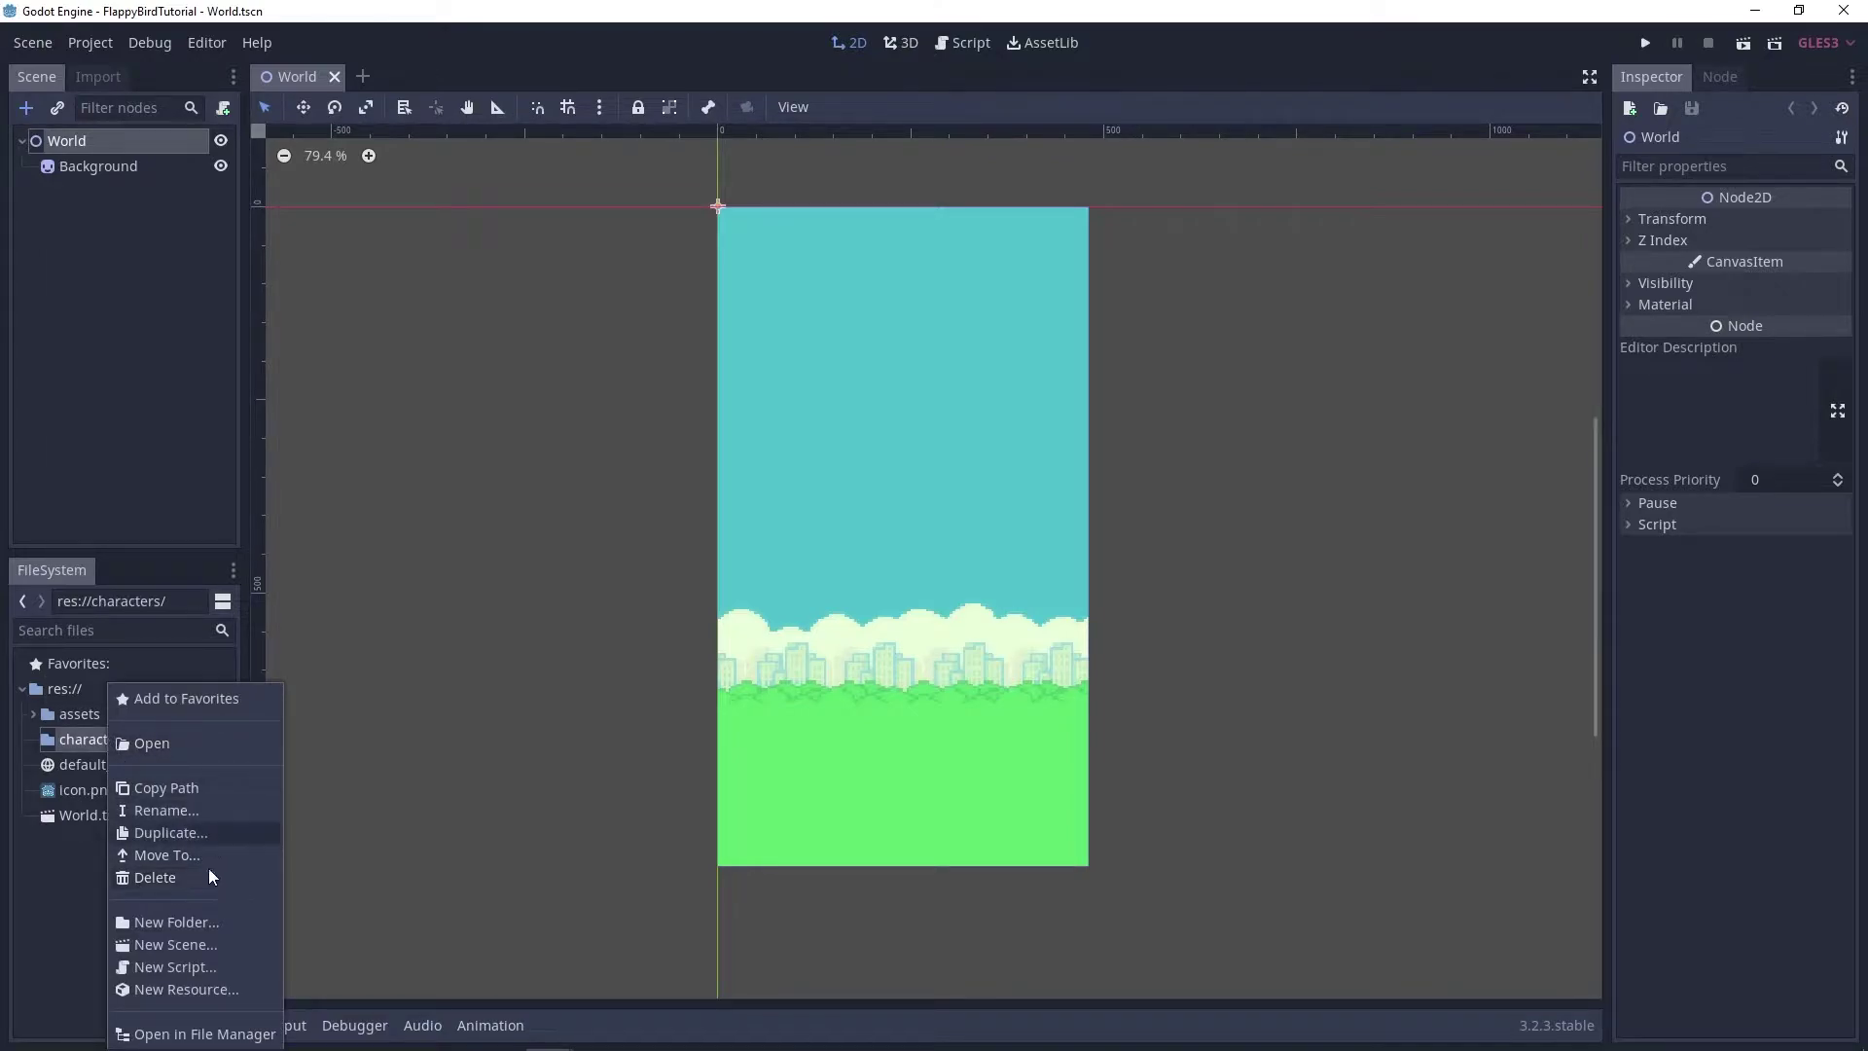
click(219, 920)
text(bird)
key(Return)
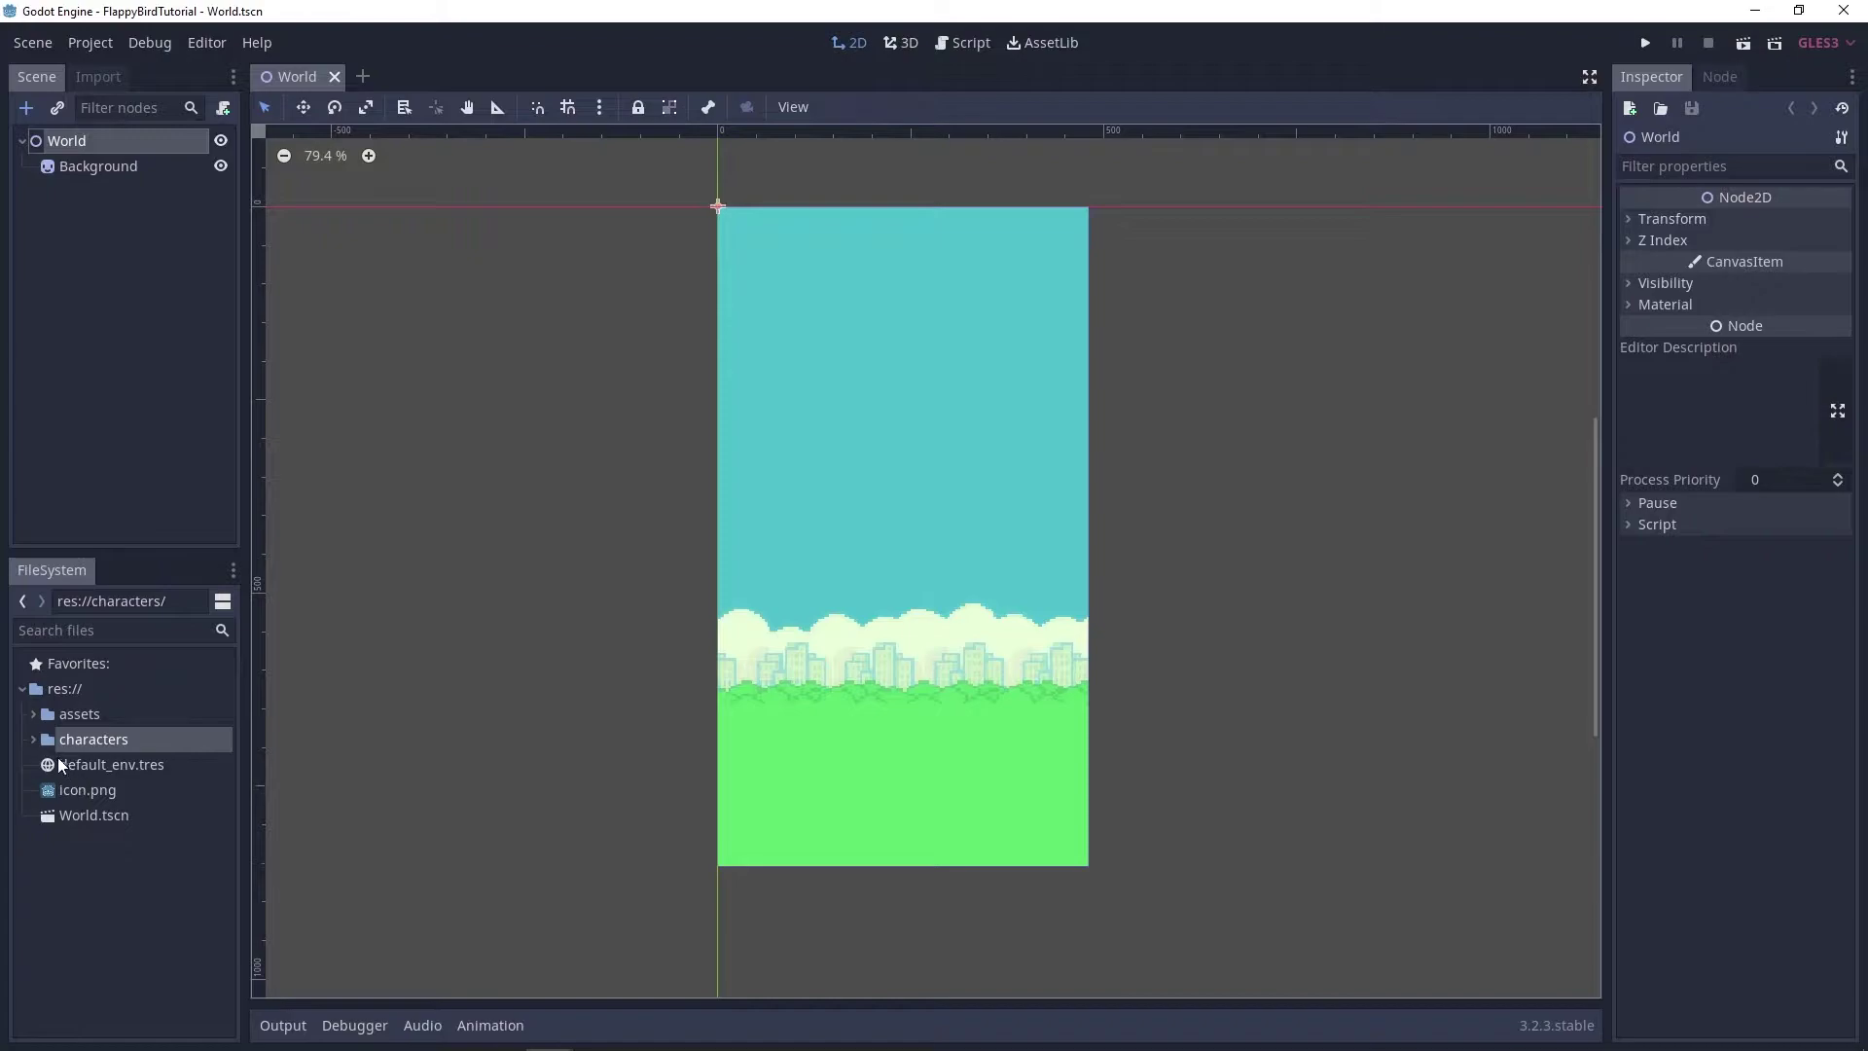
click(34, 740)
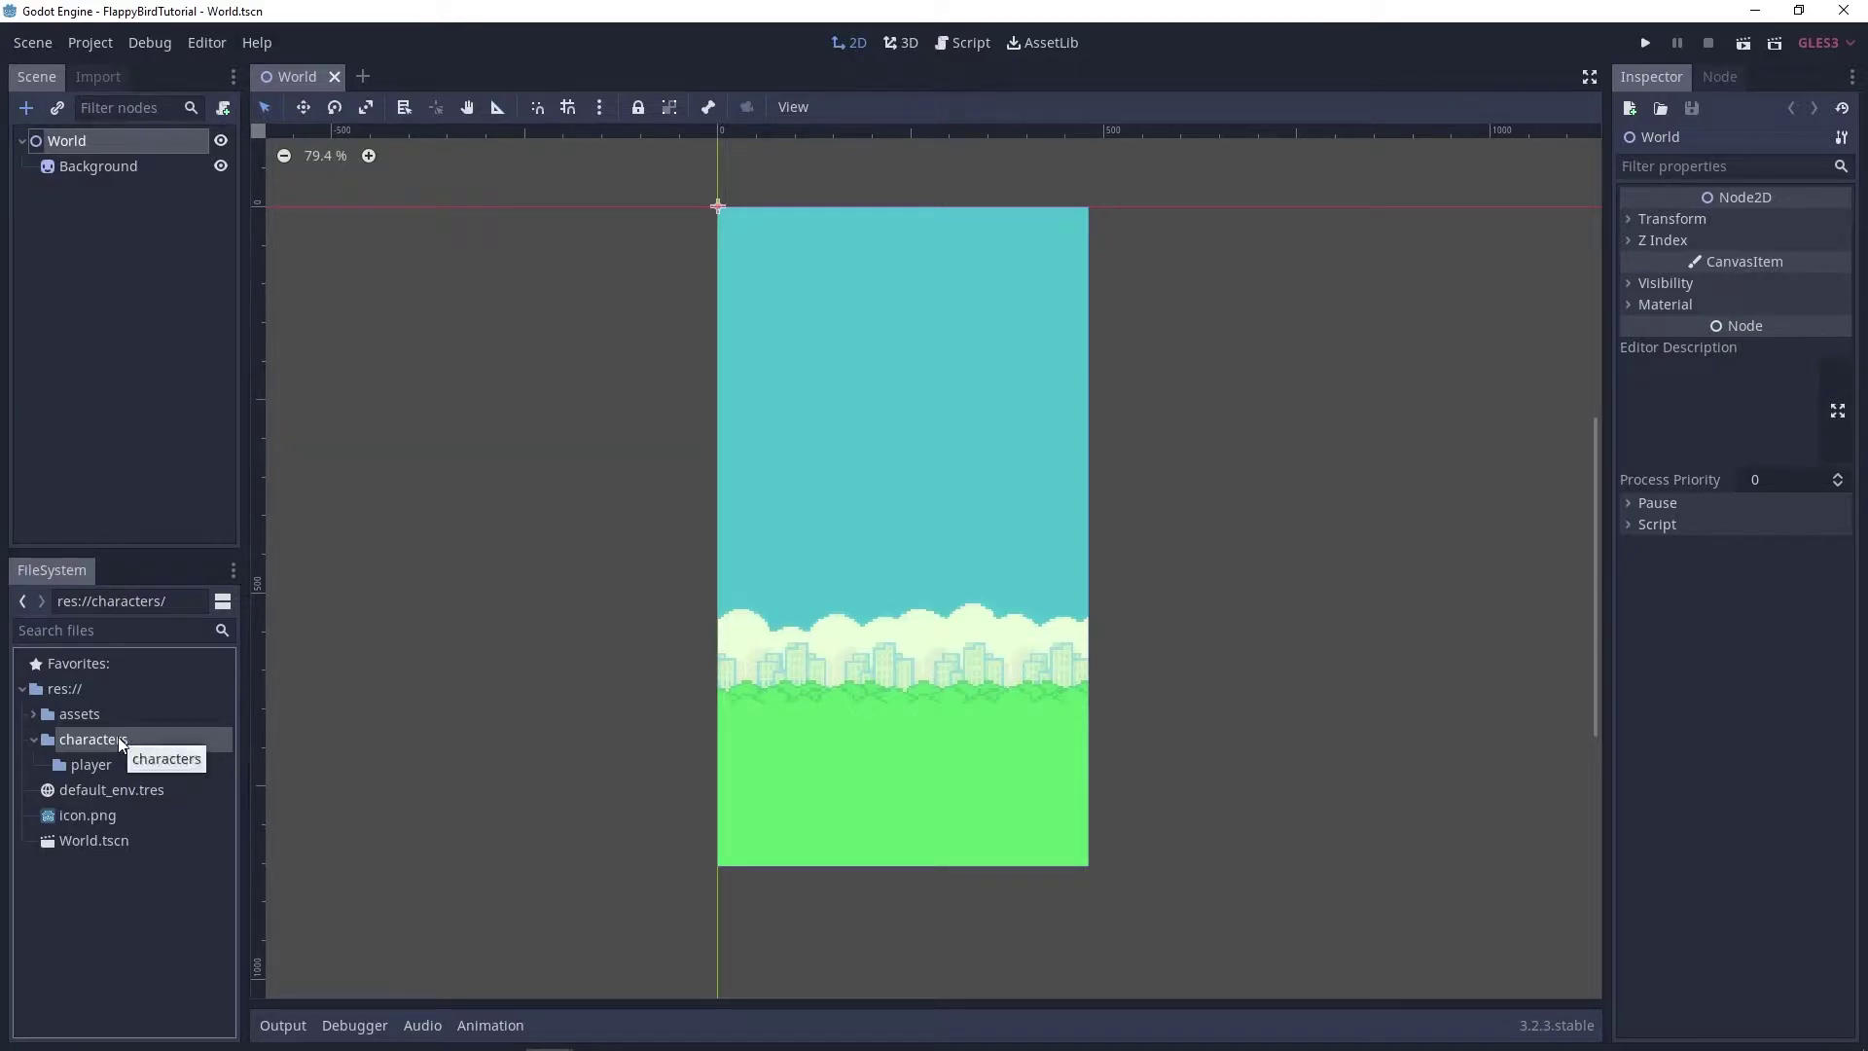
click(130, 761)
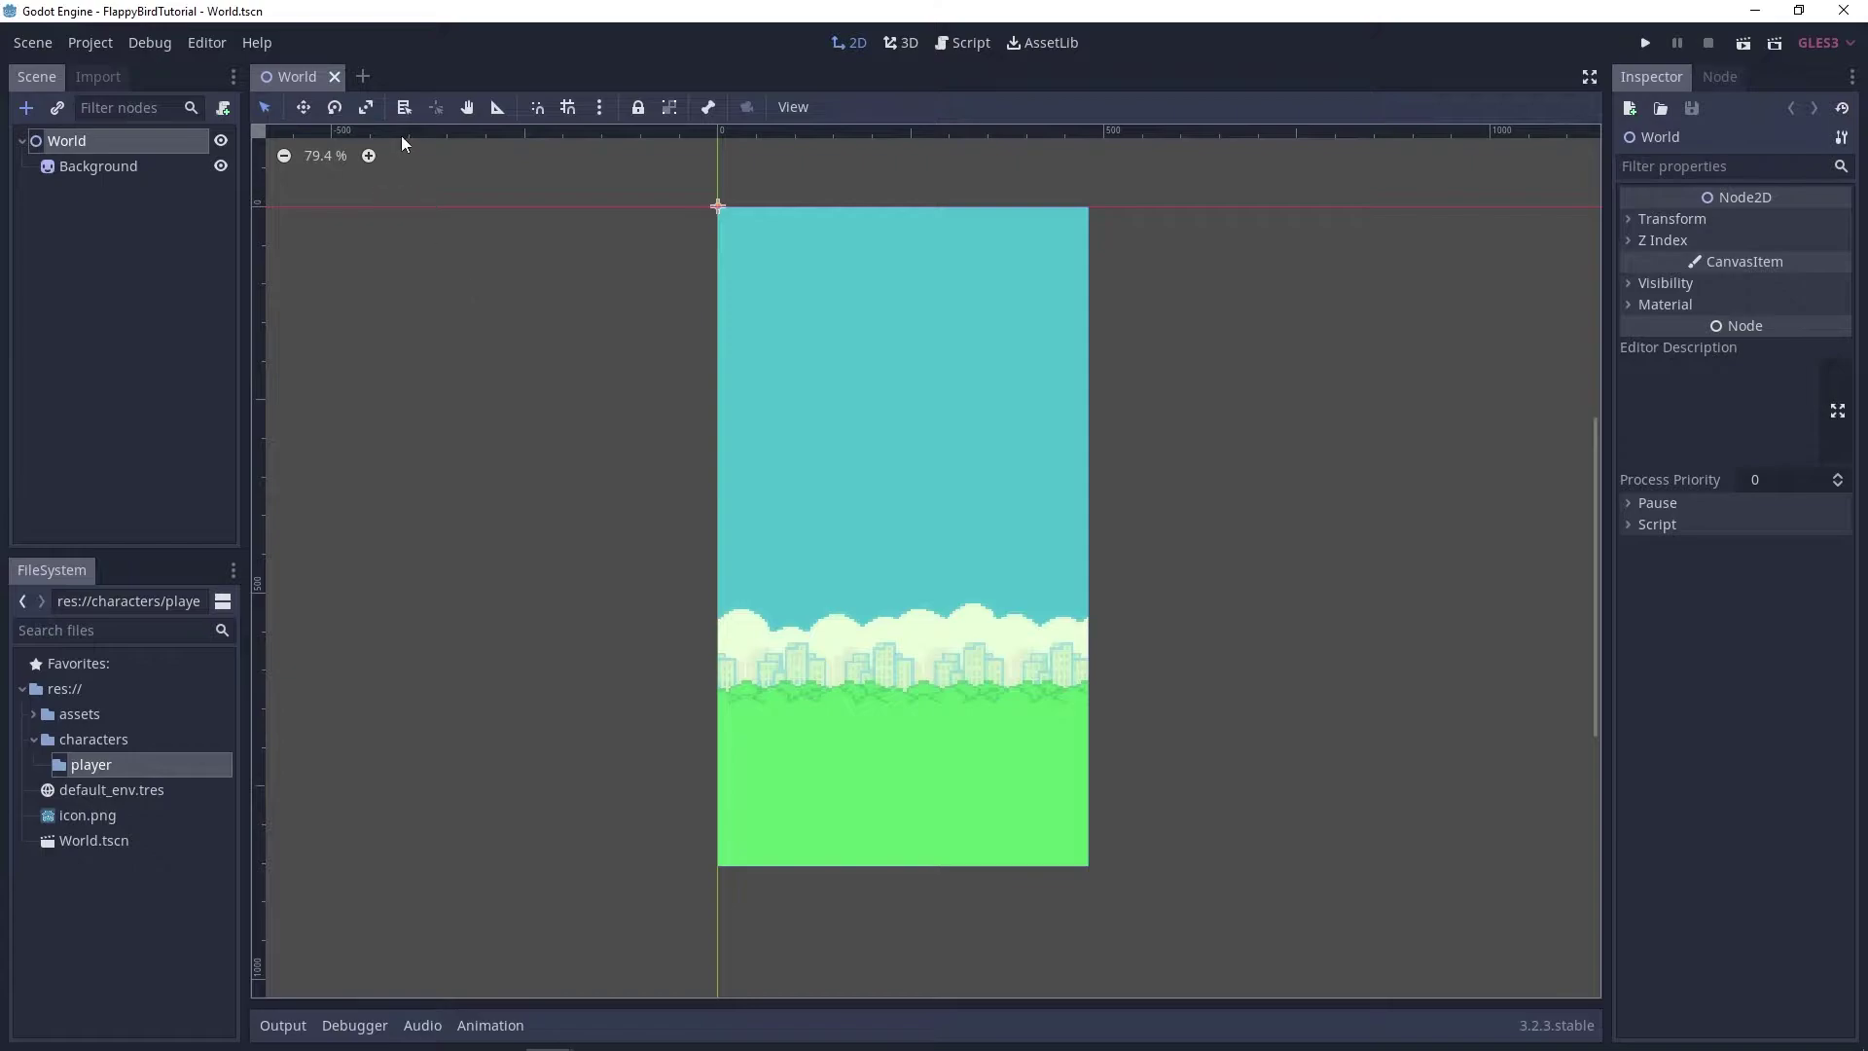
Start a new scene with a RigidBody2D root node renamed Player.
click(367, 83)
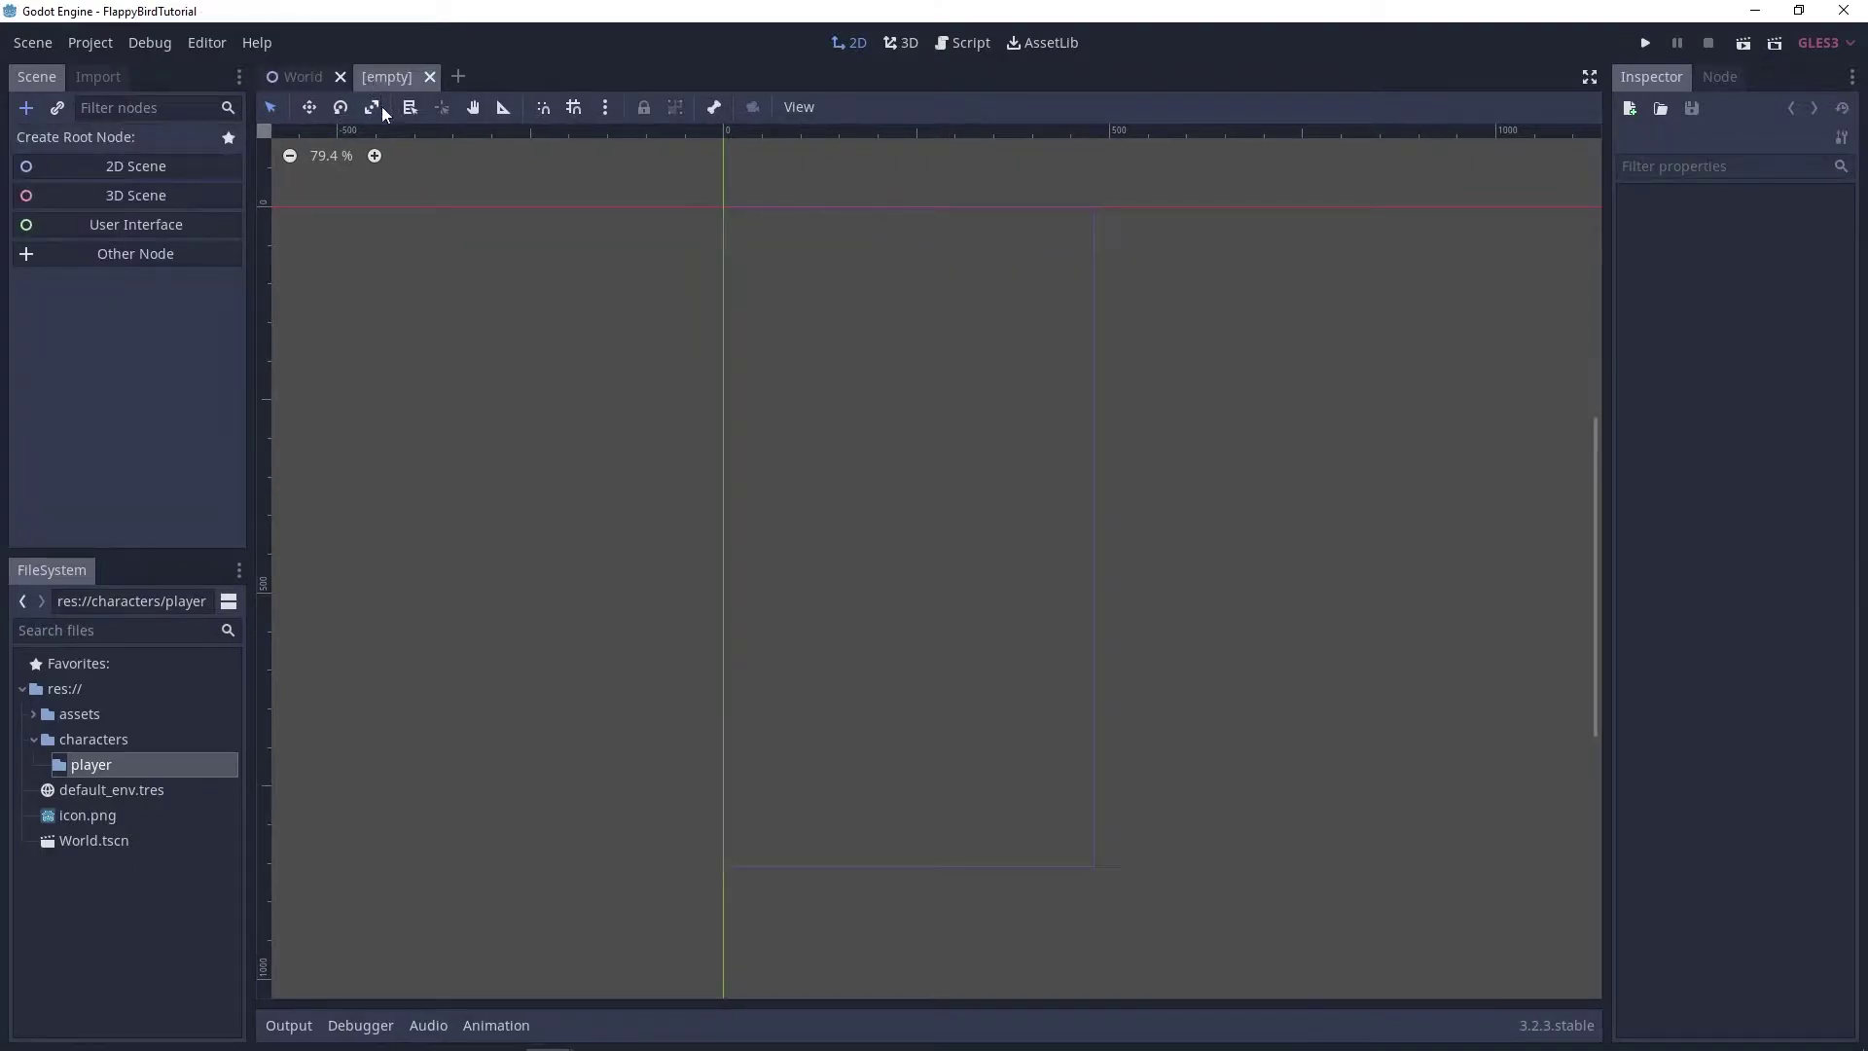
click(202, 260)
text(rigid)
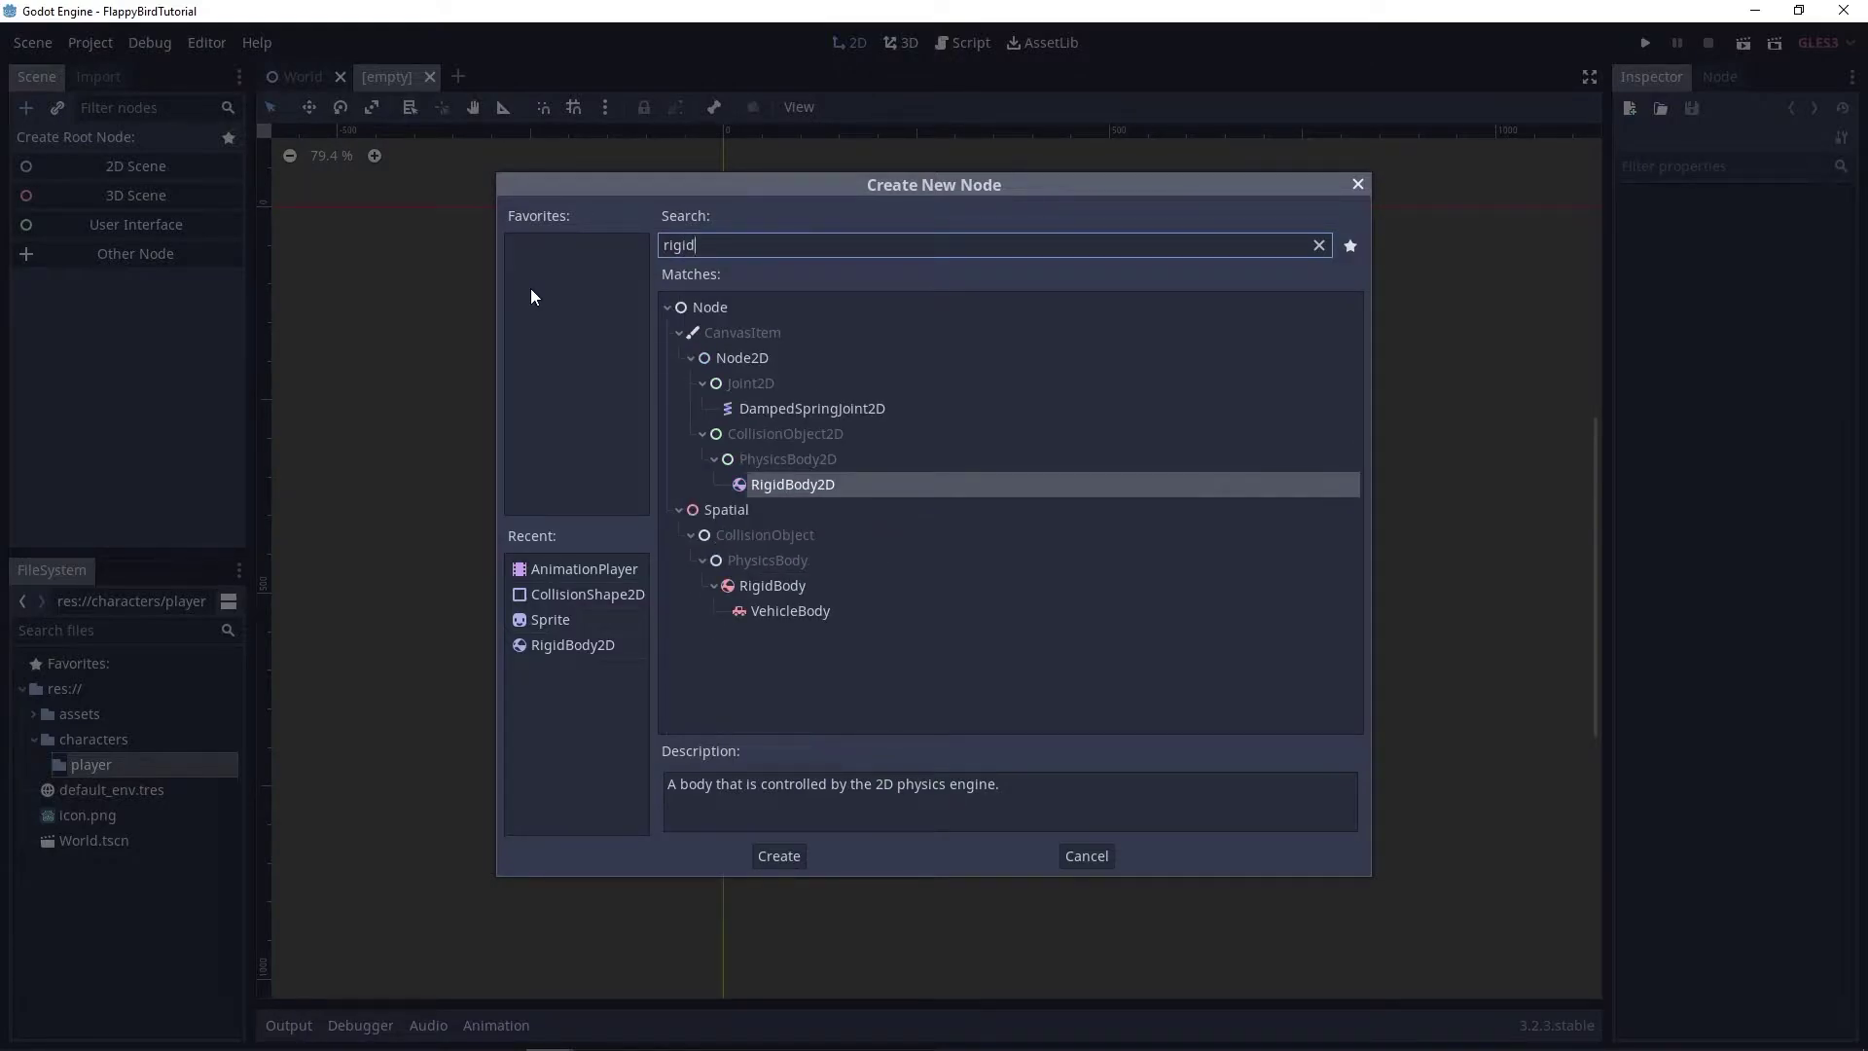
key(Return)
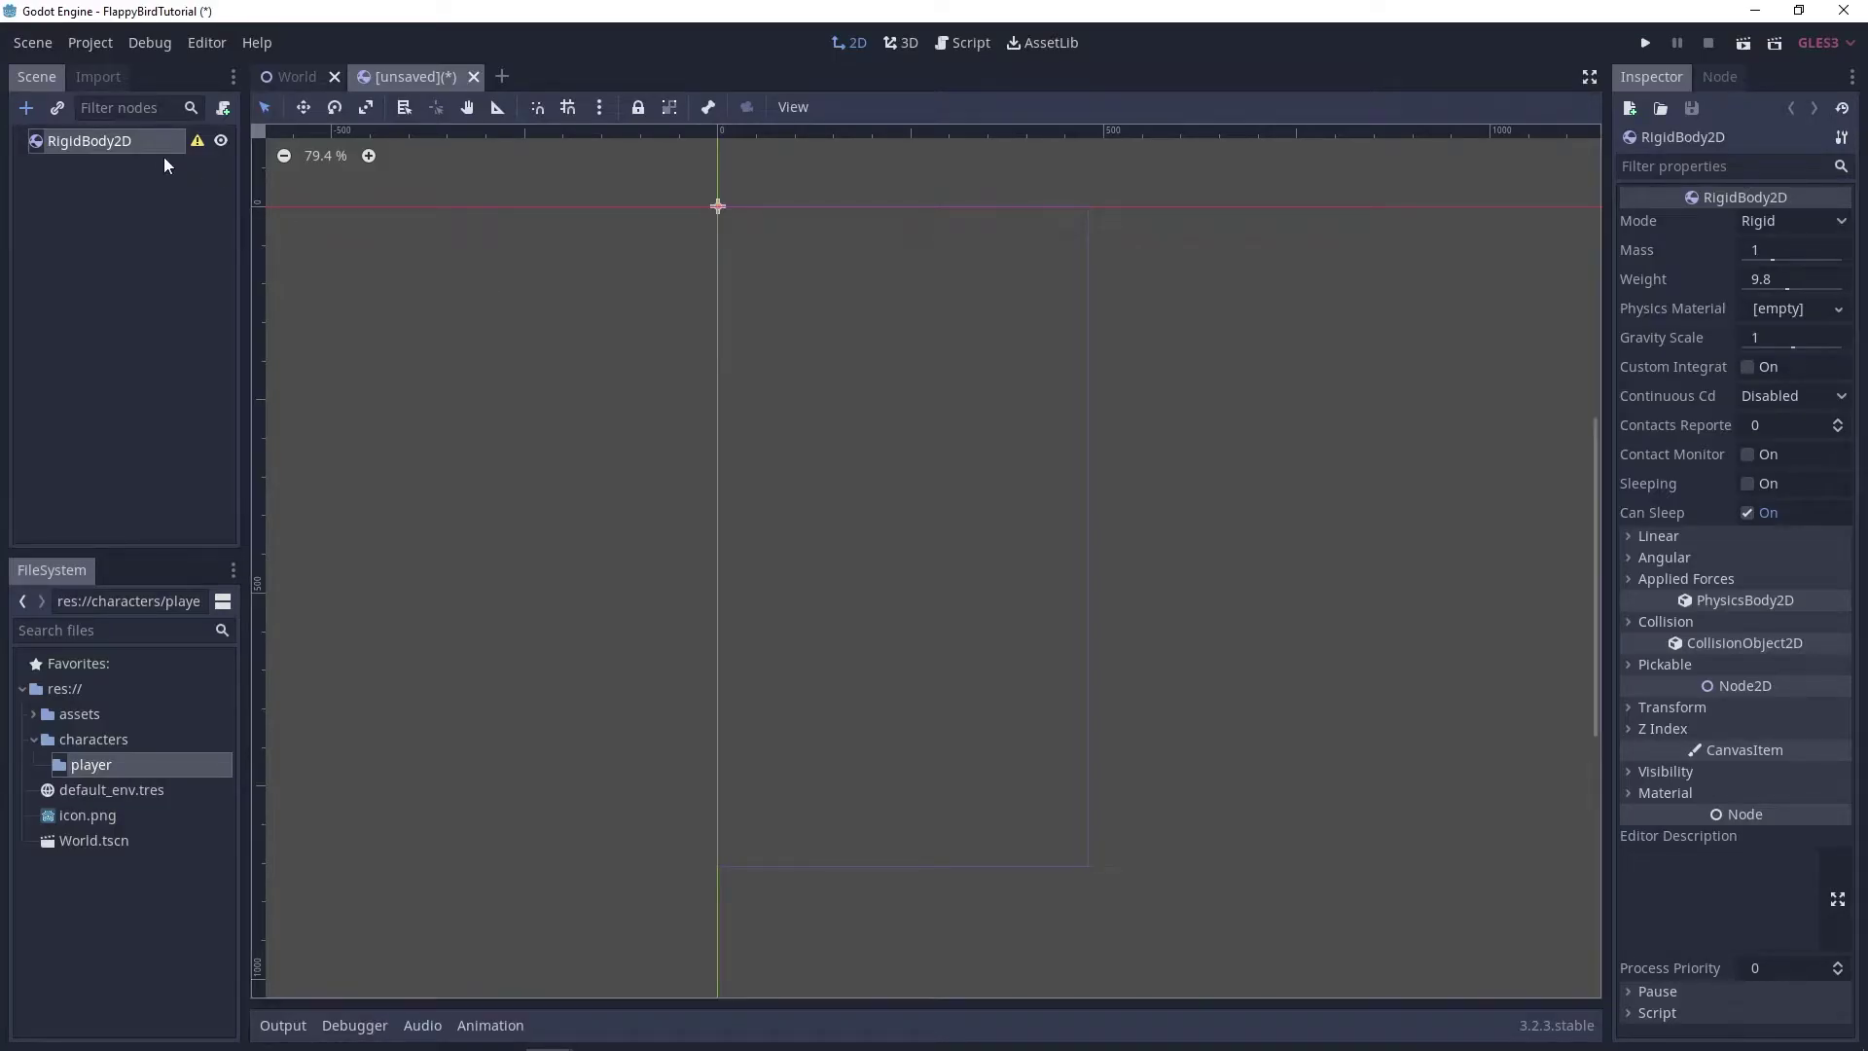
double_click(135, 142)
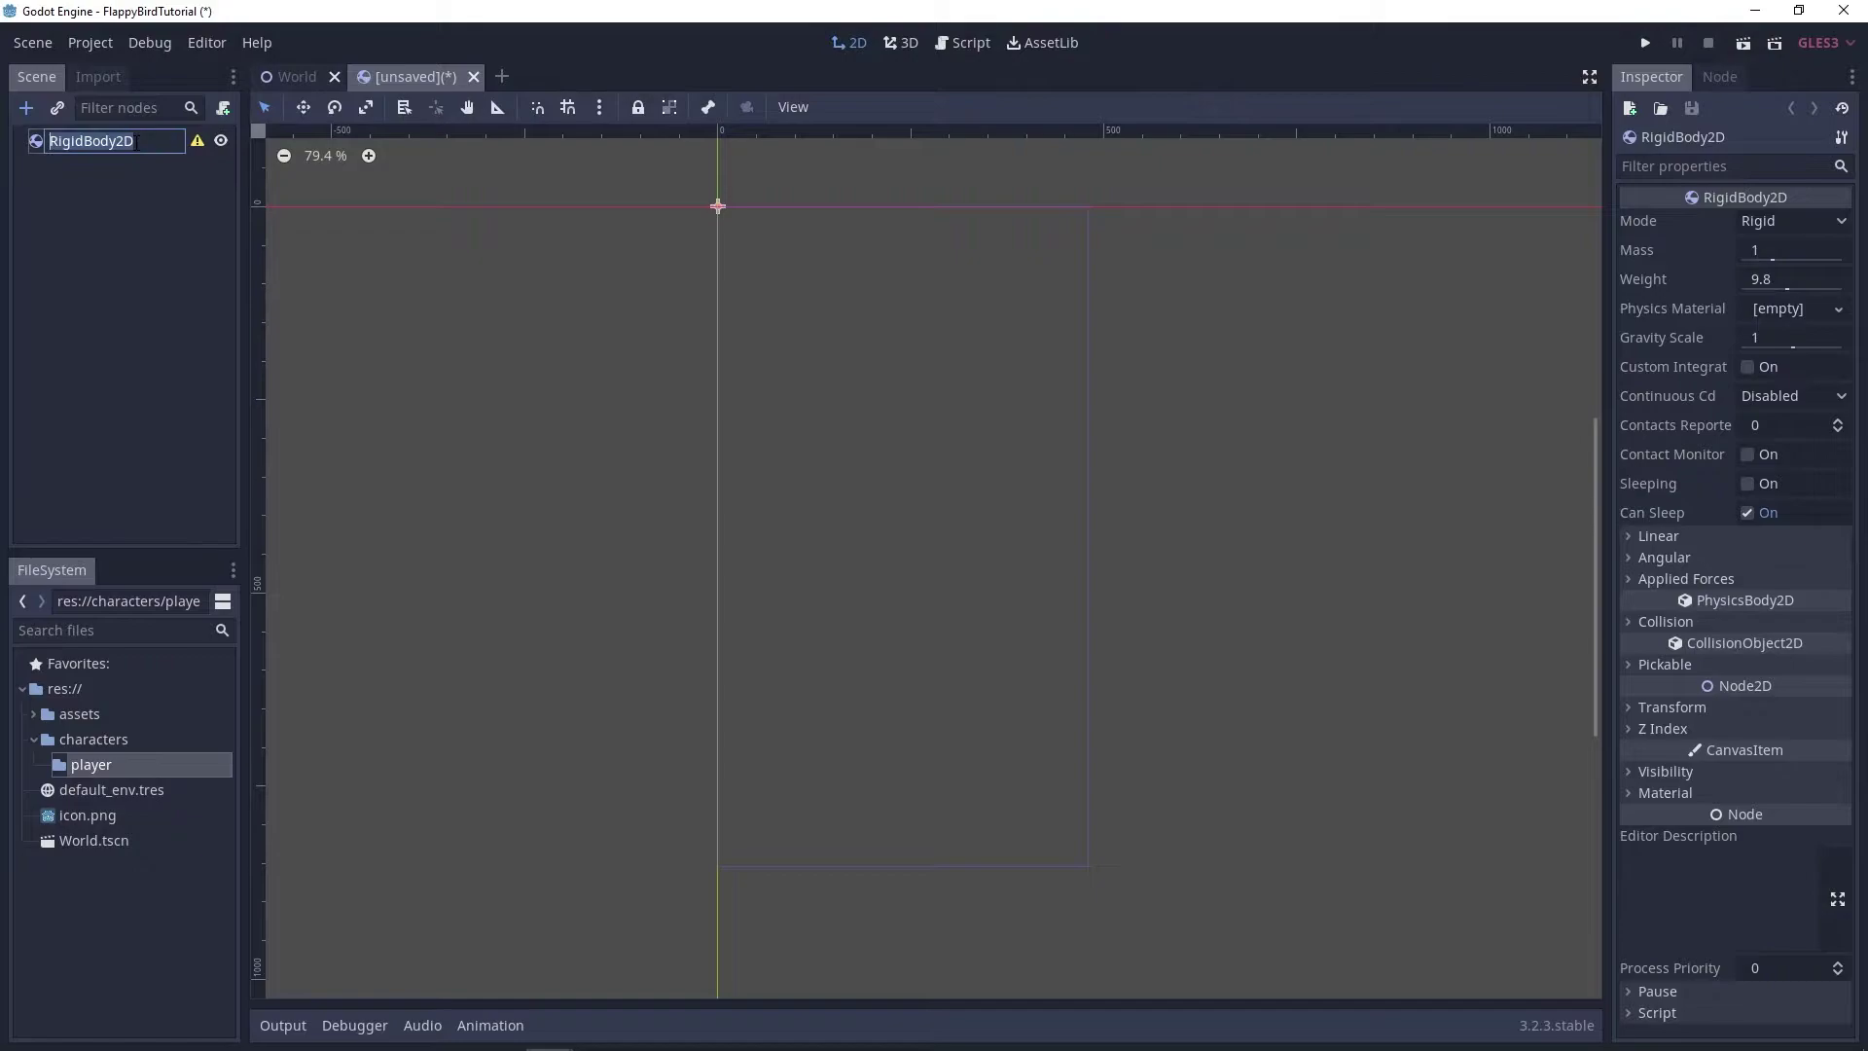
text(Player)
key(Return)
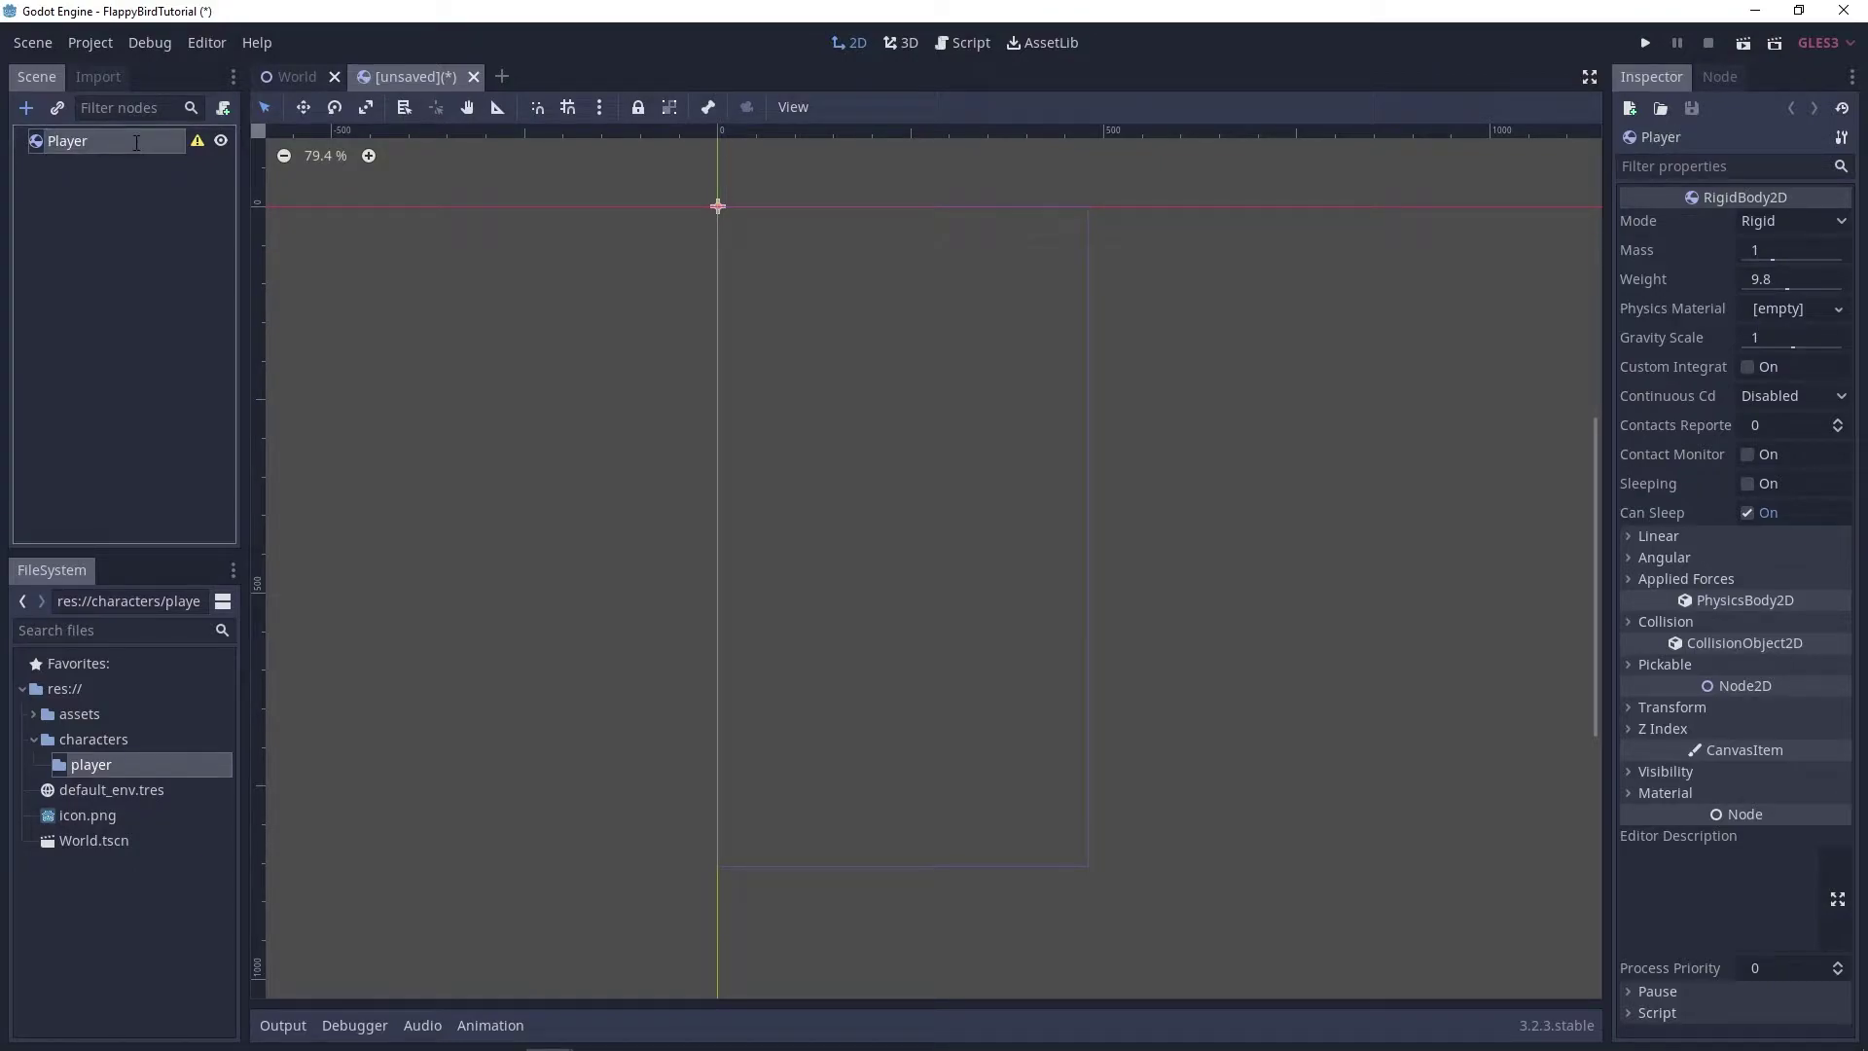
Add Sprite and CollisionShape2D child nodes under Player.
key(ctrl+a)
text(sprite)
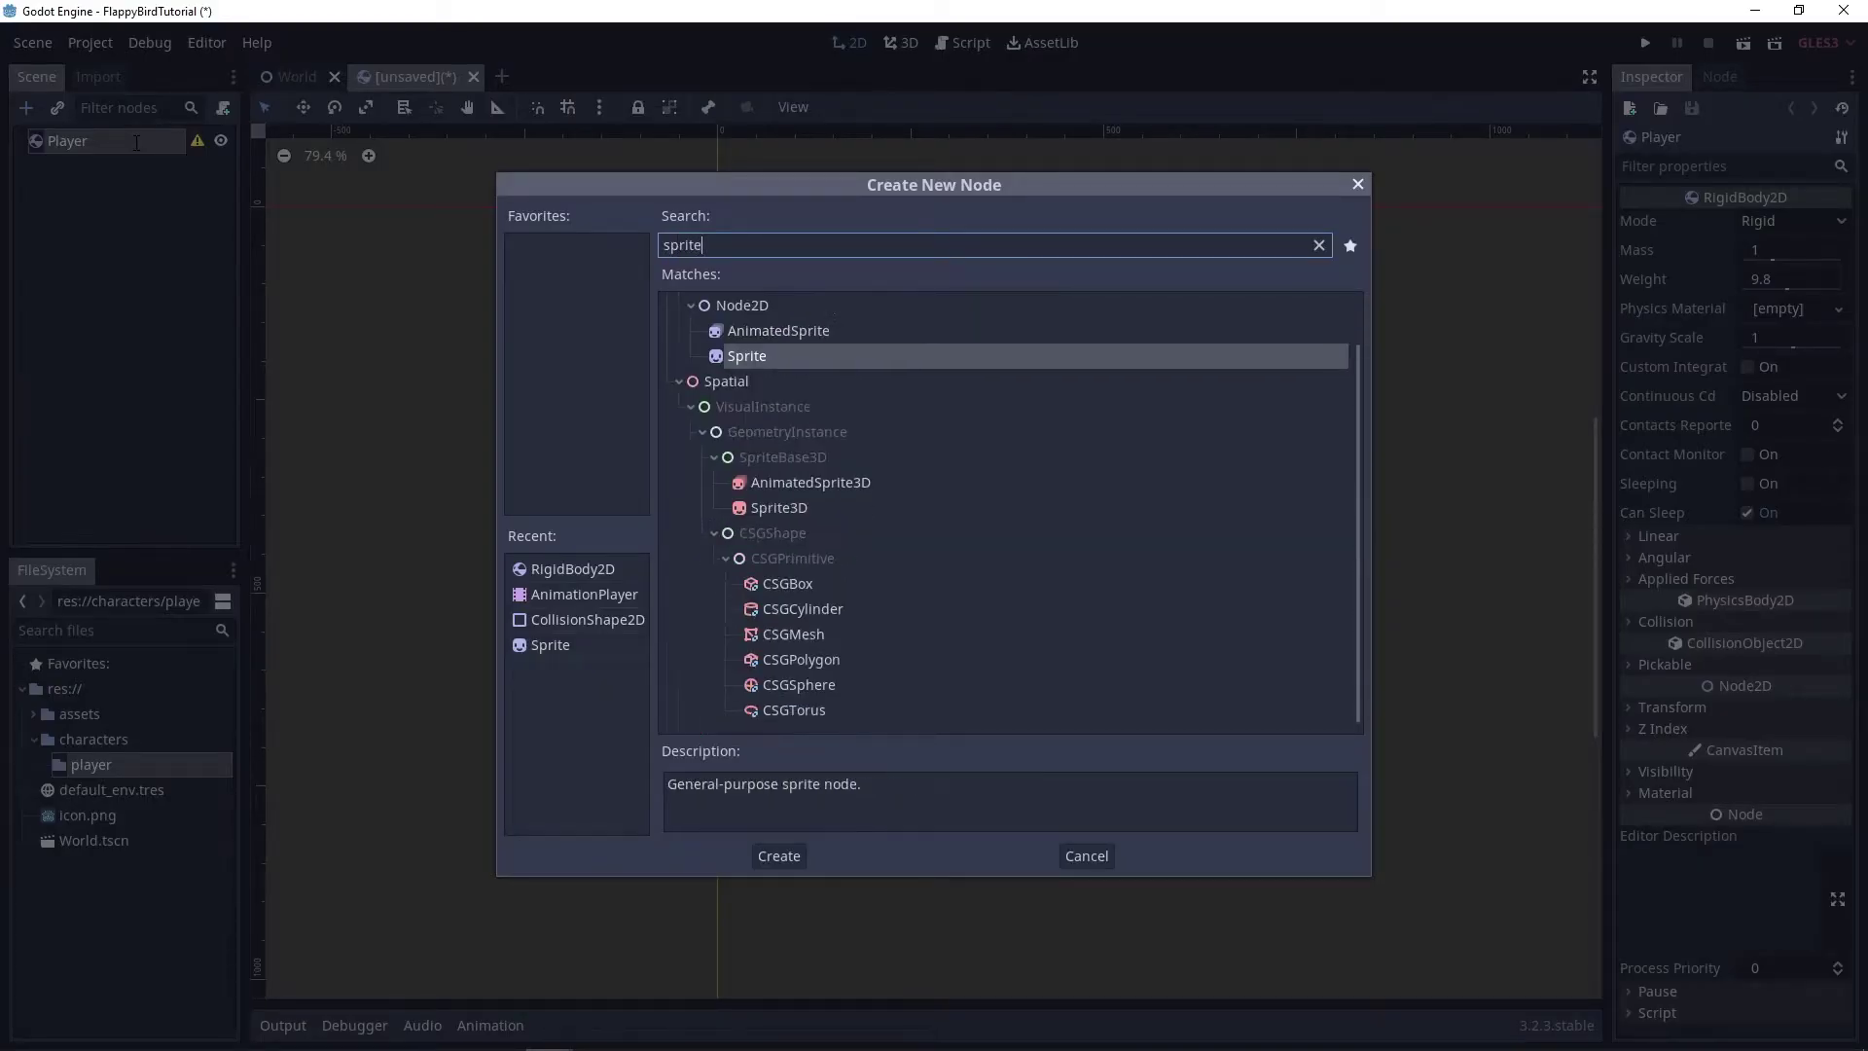
key(Return)
click(135, 142)
key(ctrl+a)
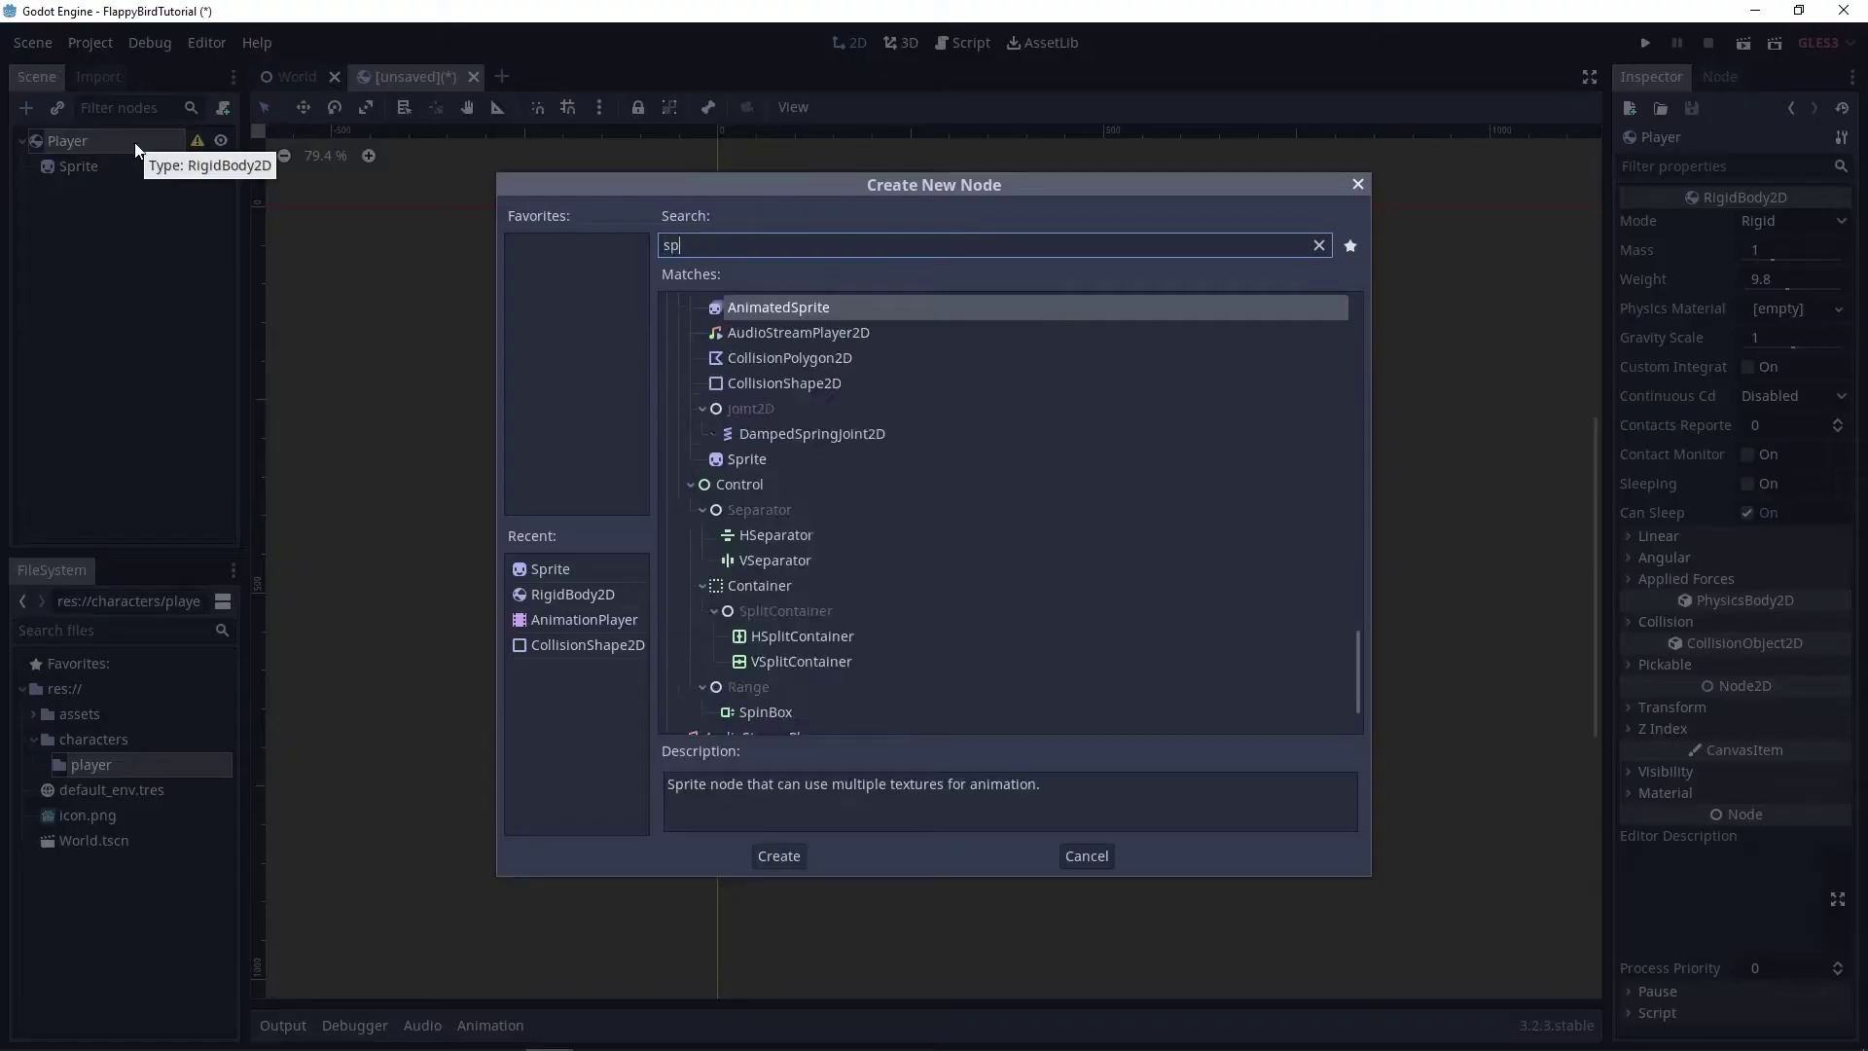
text(collisionshape2)
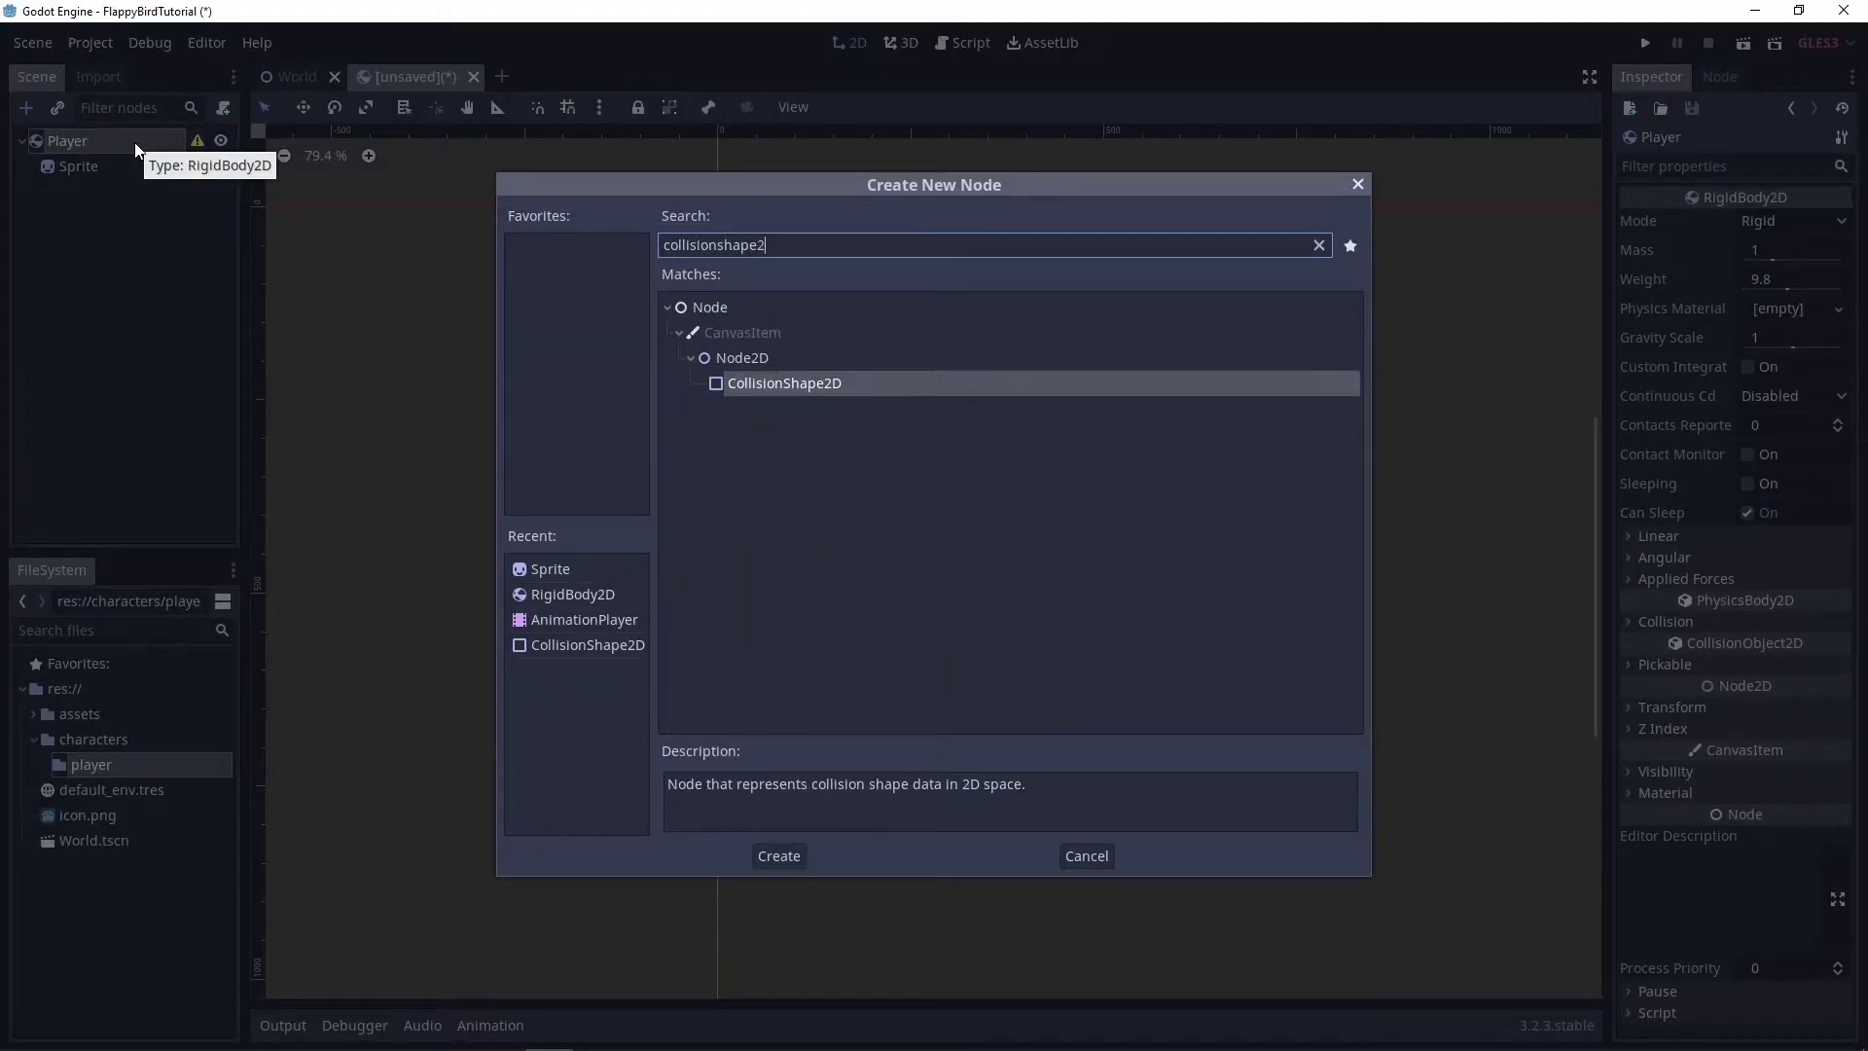
key(Return)
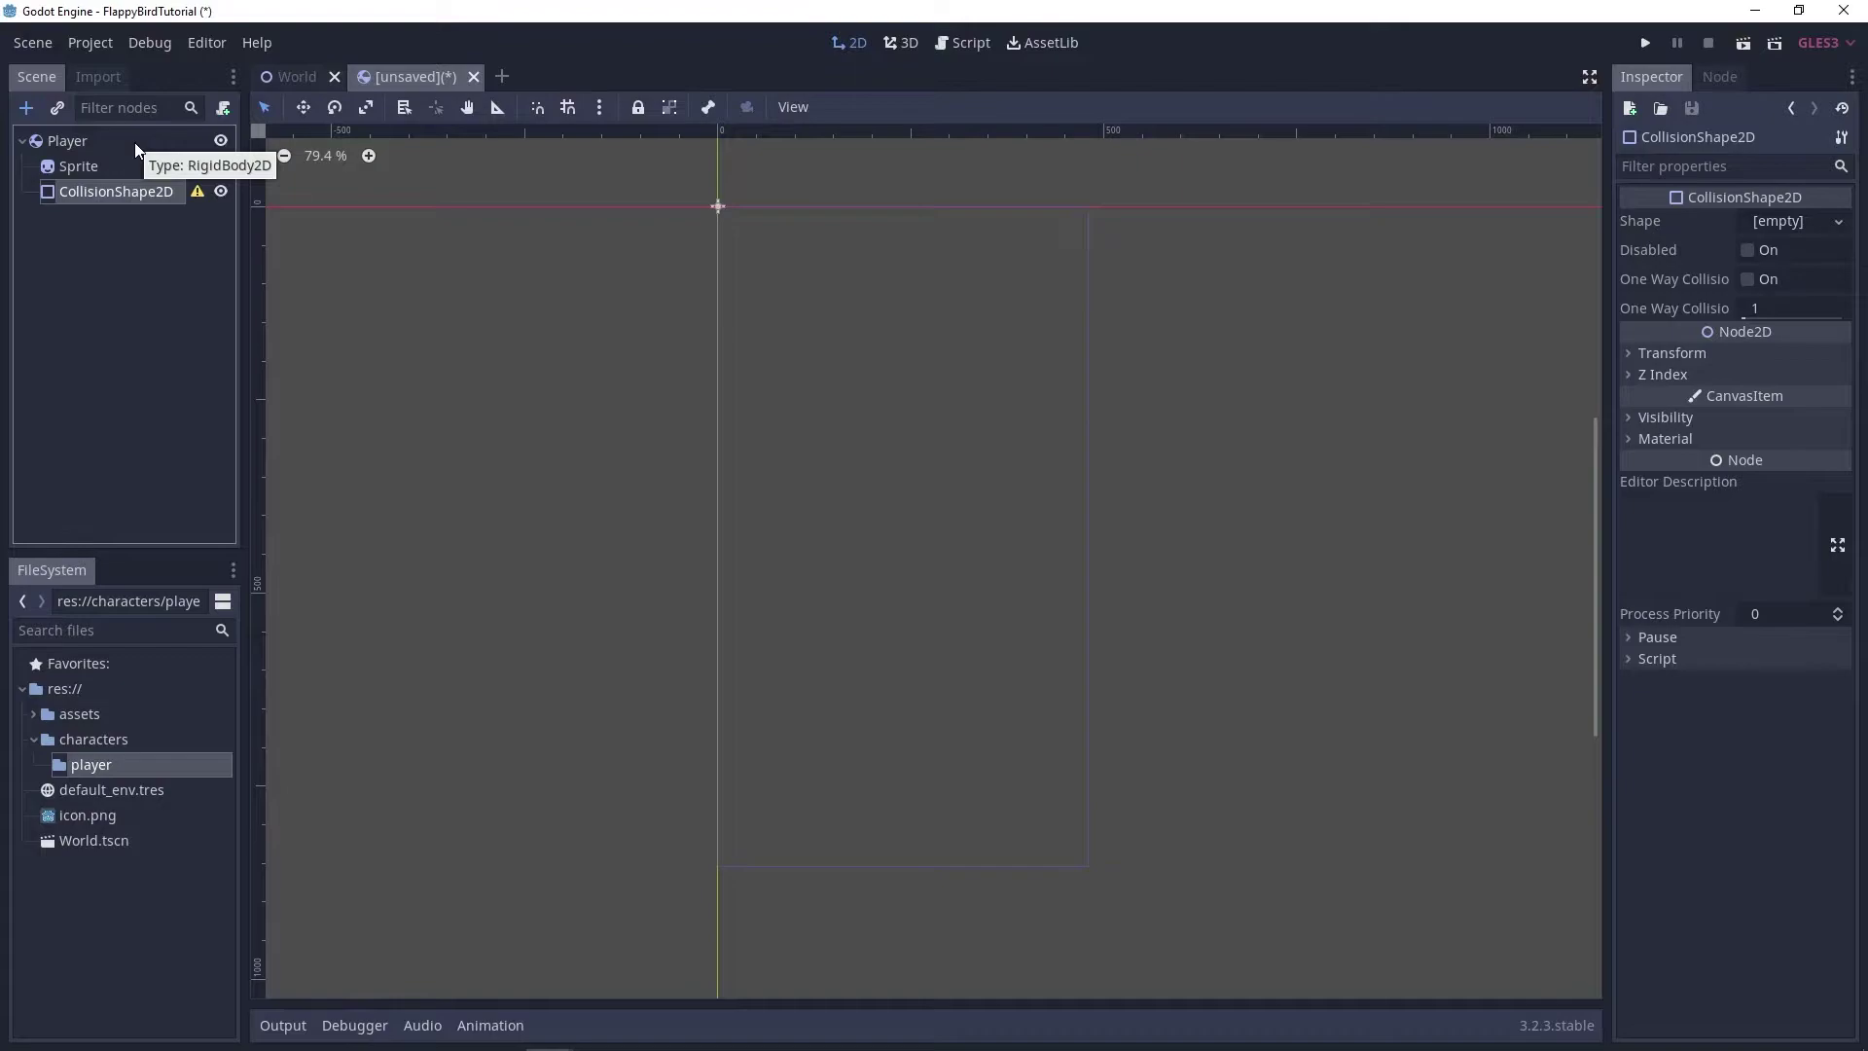
Assign bird.png from assets/textures as the Sprite's texture.
click(109, 168)
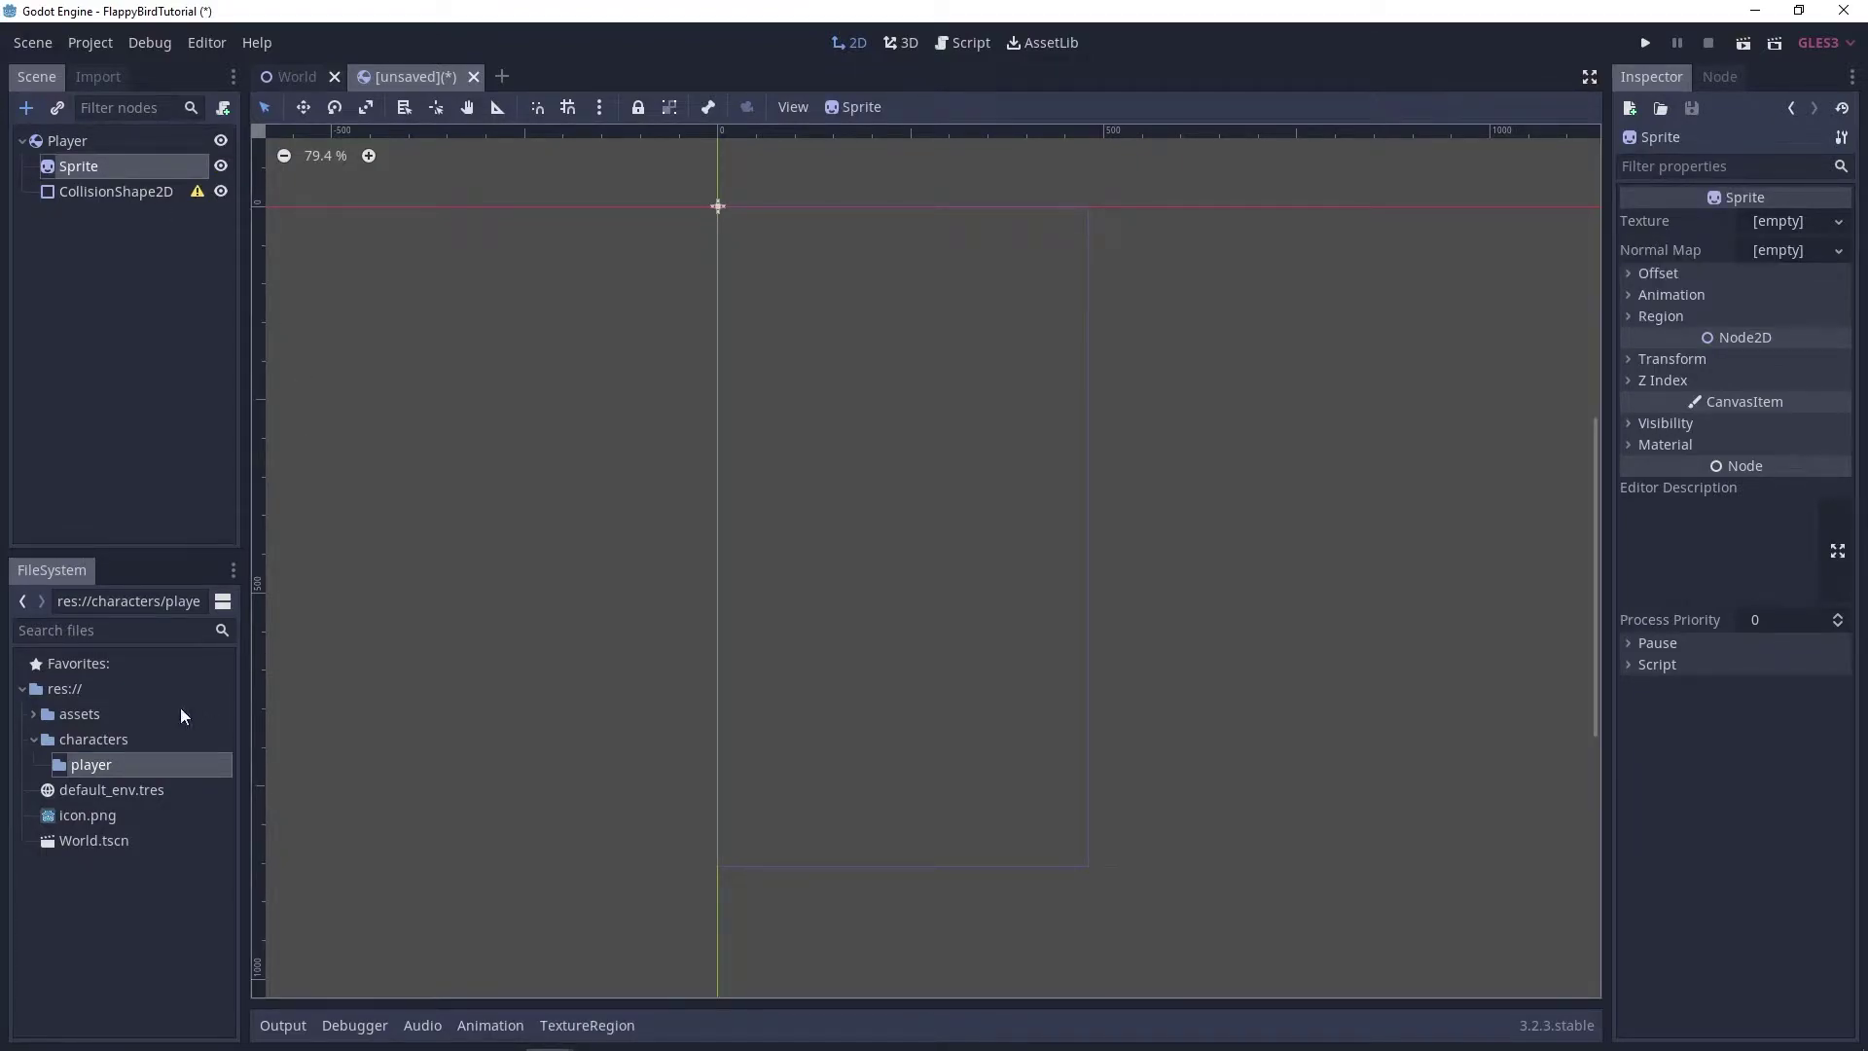
click(29, 716)
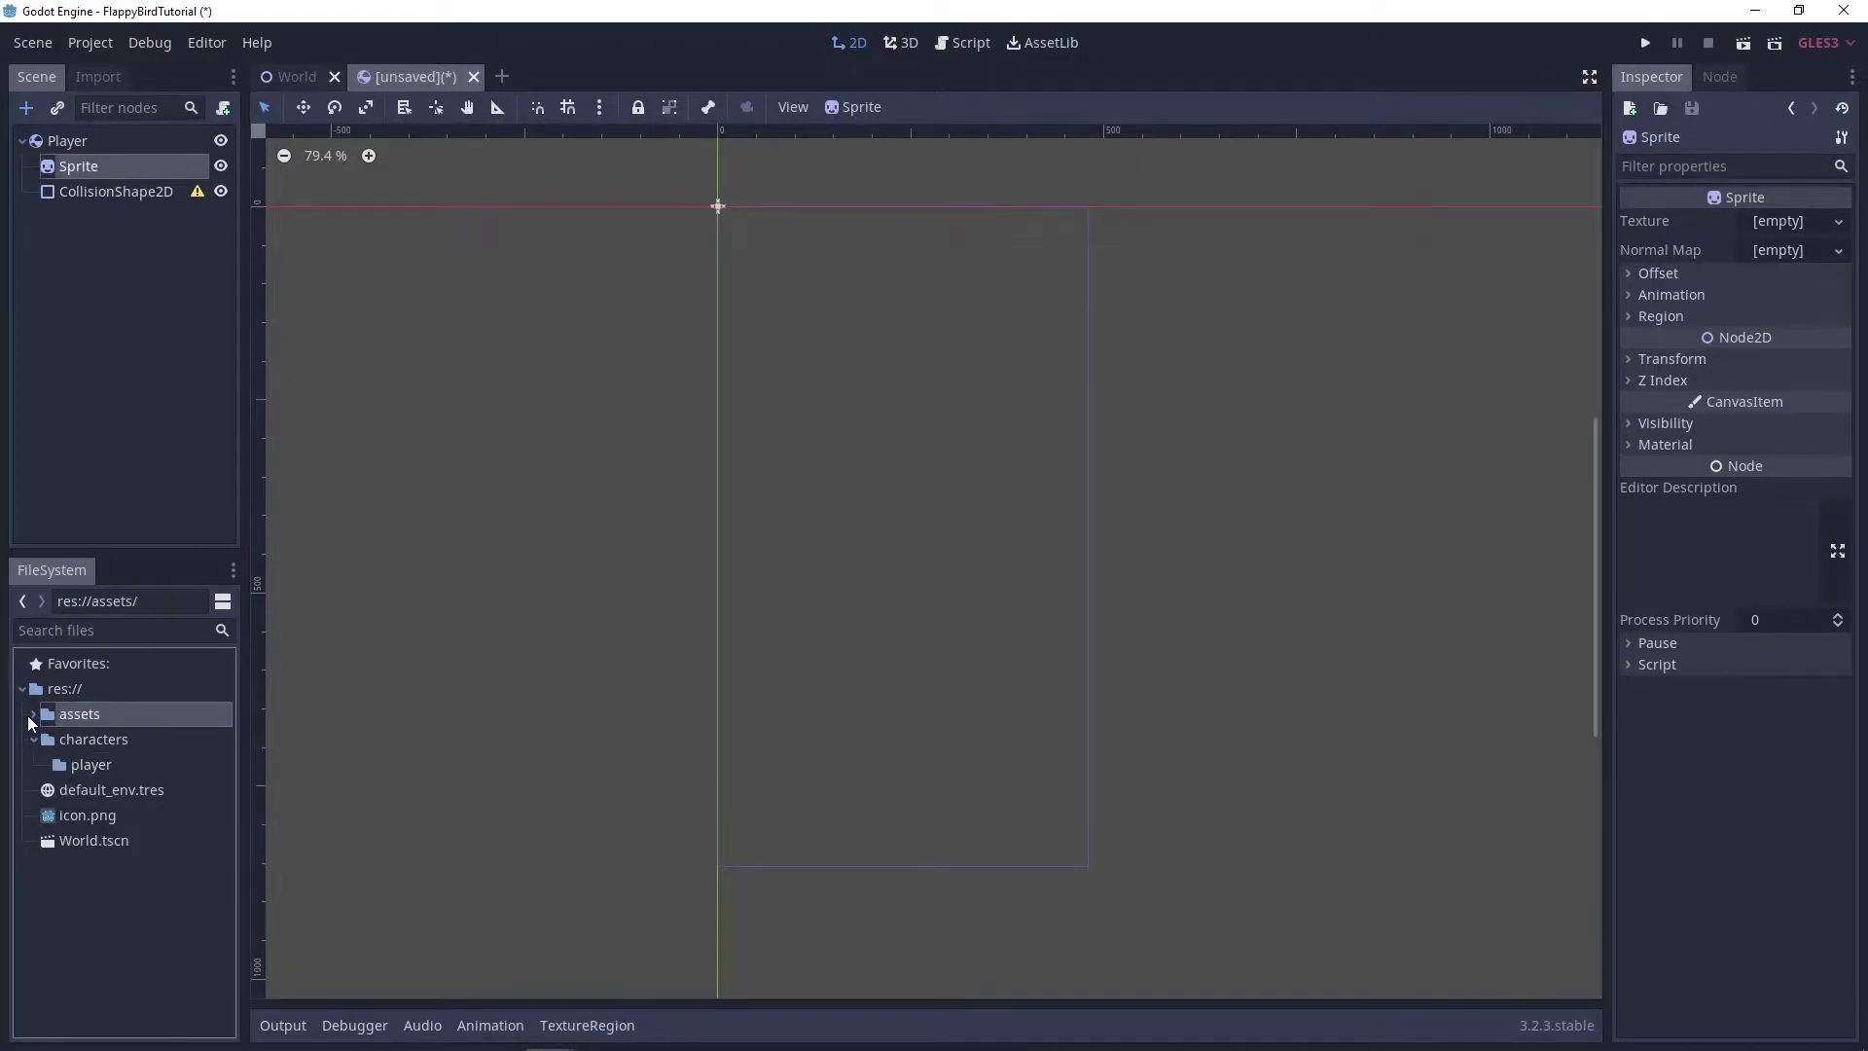
click(34, 711)
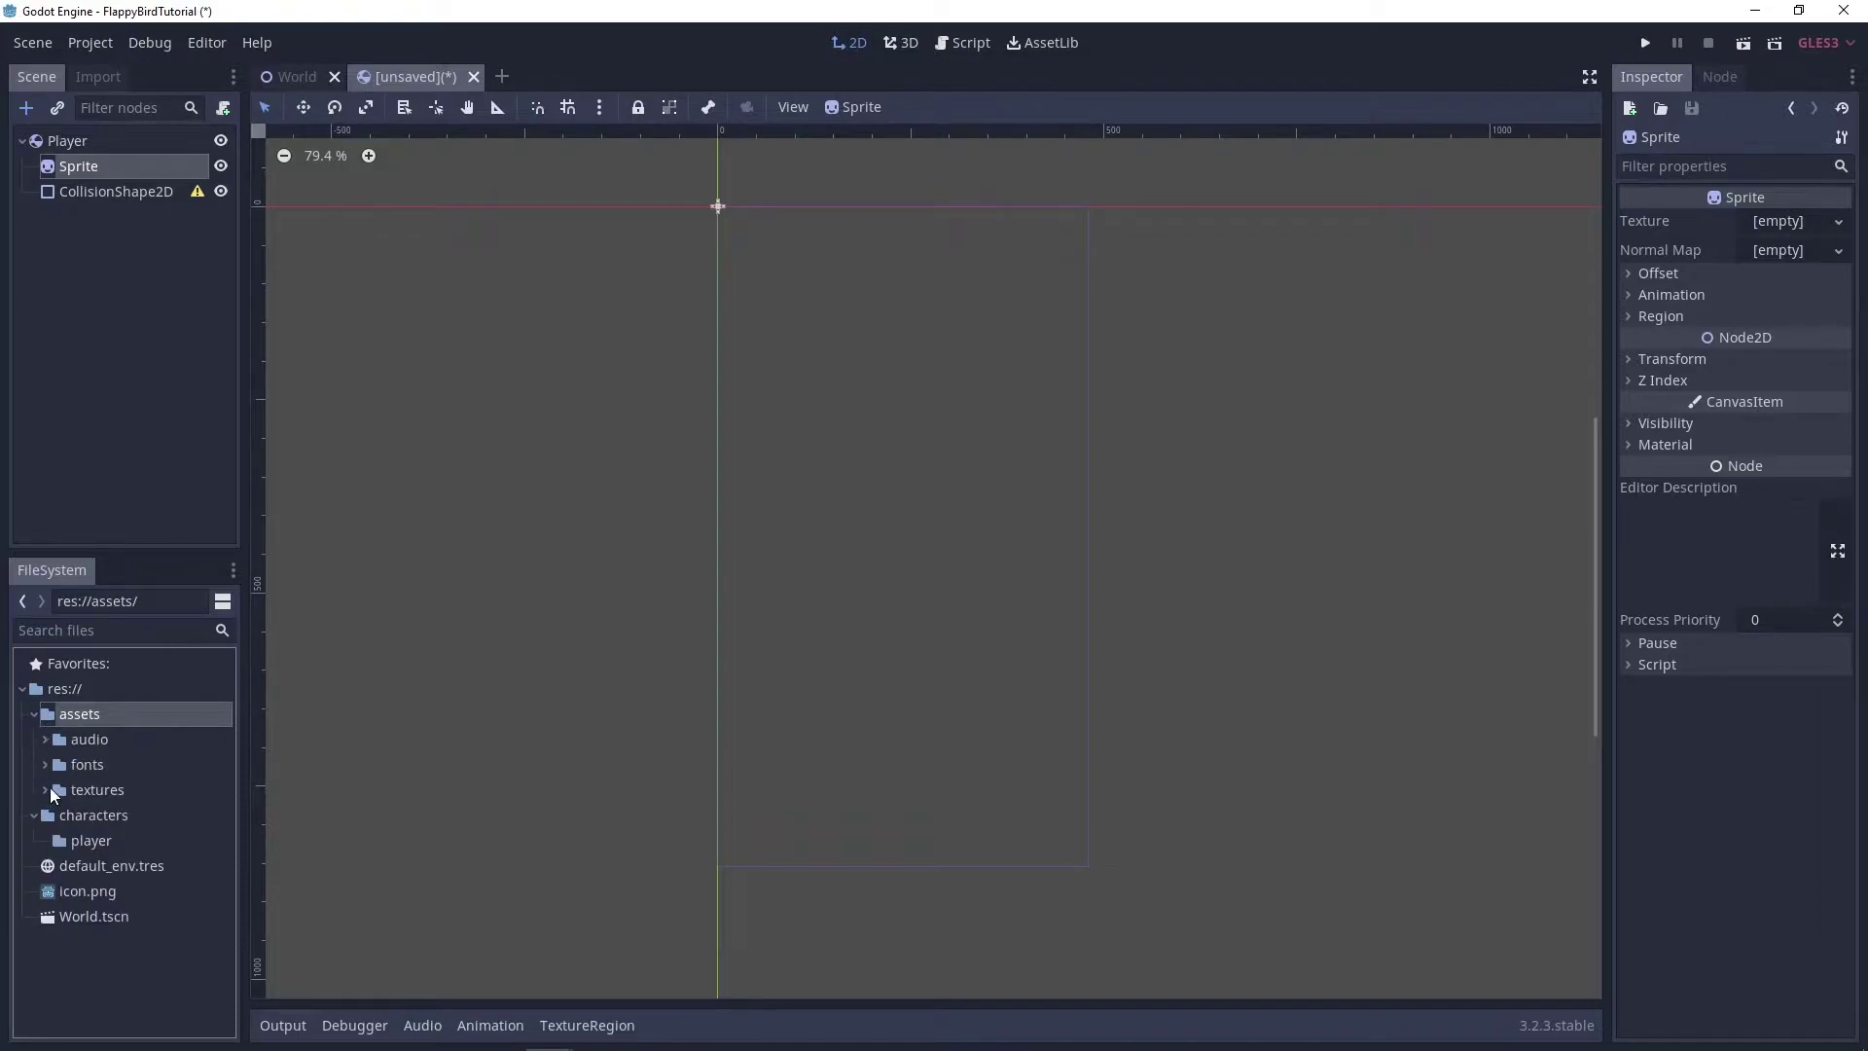
click(46, 789)
drag(127, 841, 1753, 220)
Set the Sprite's Hframes to 3 so only one bird frame shows.
key(f)
scroll(784, 443, up, 2)
scroll(753, 377, up, 2)
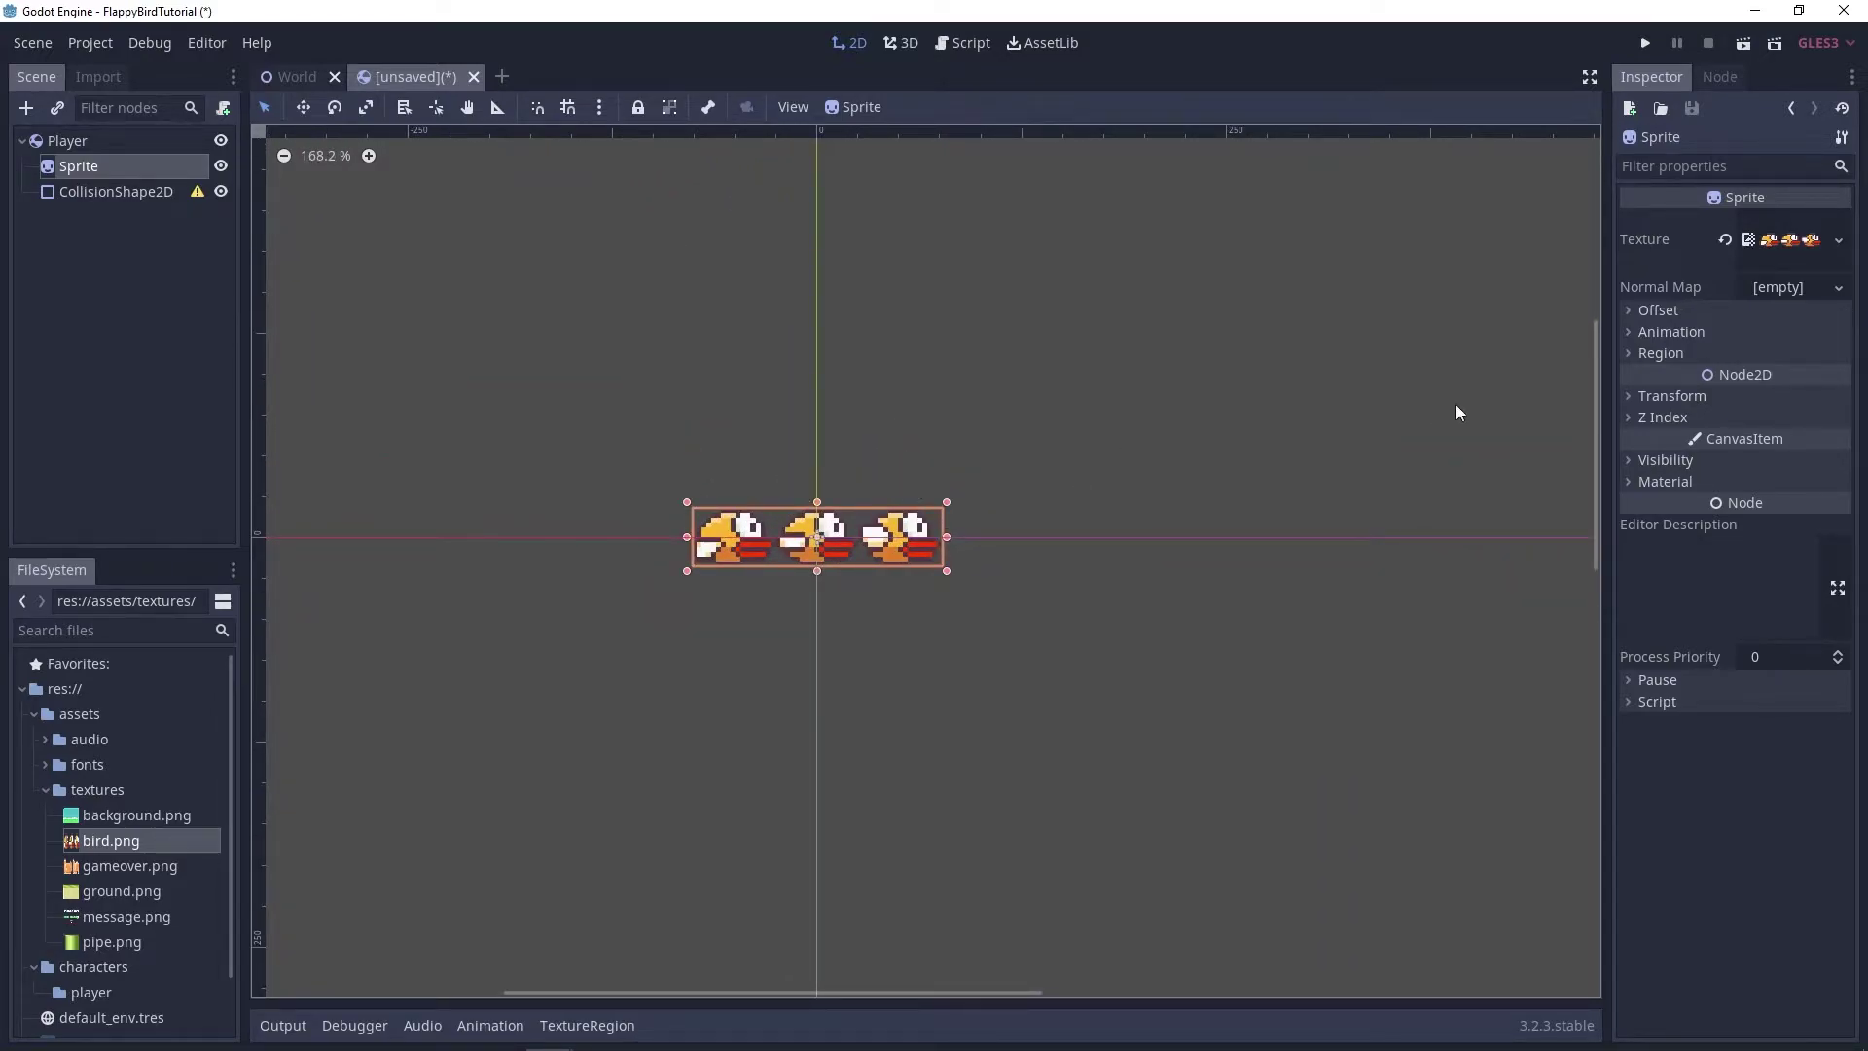
click(1634, 333)
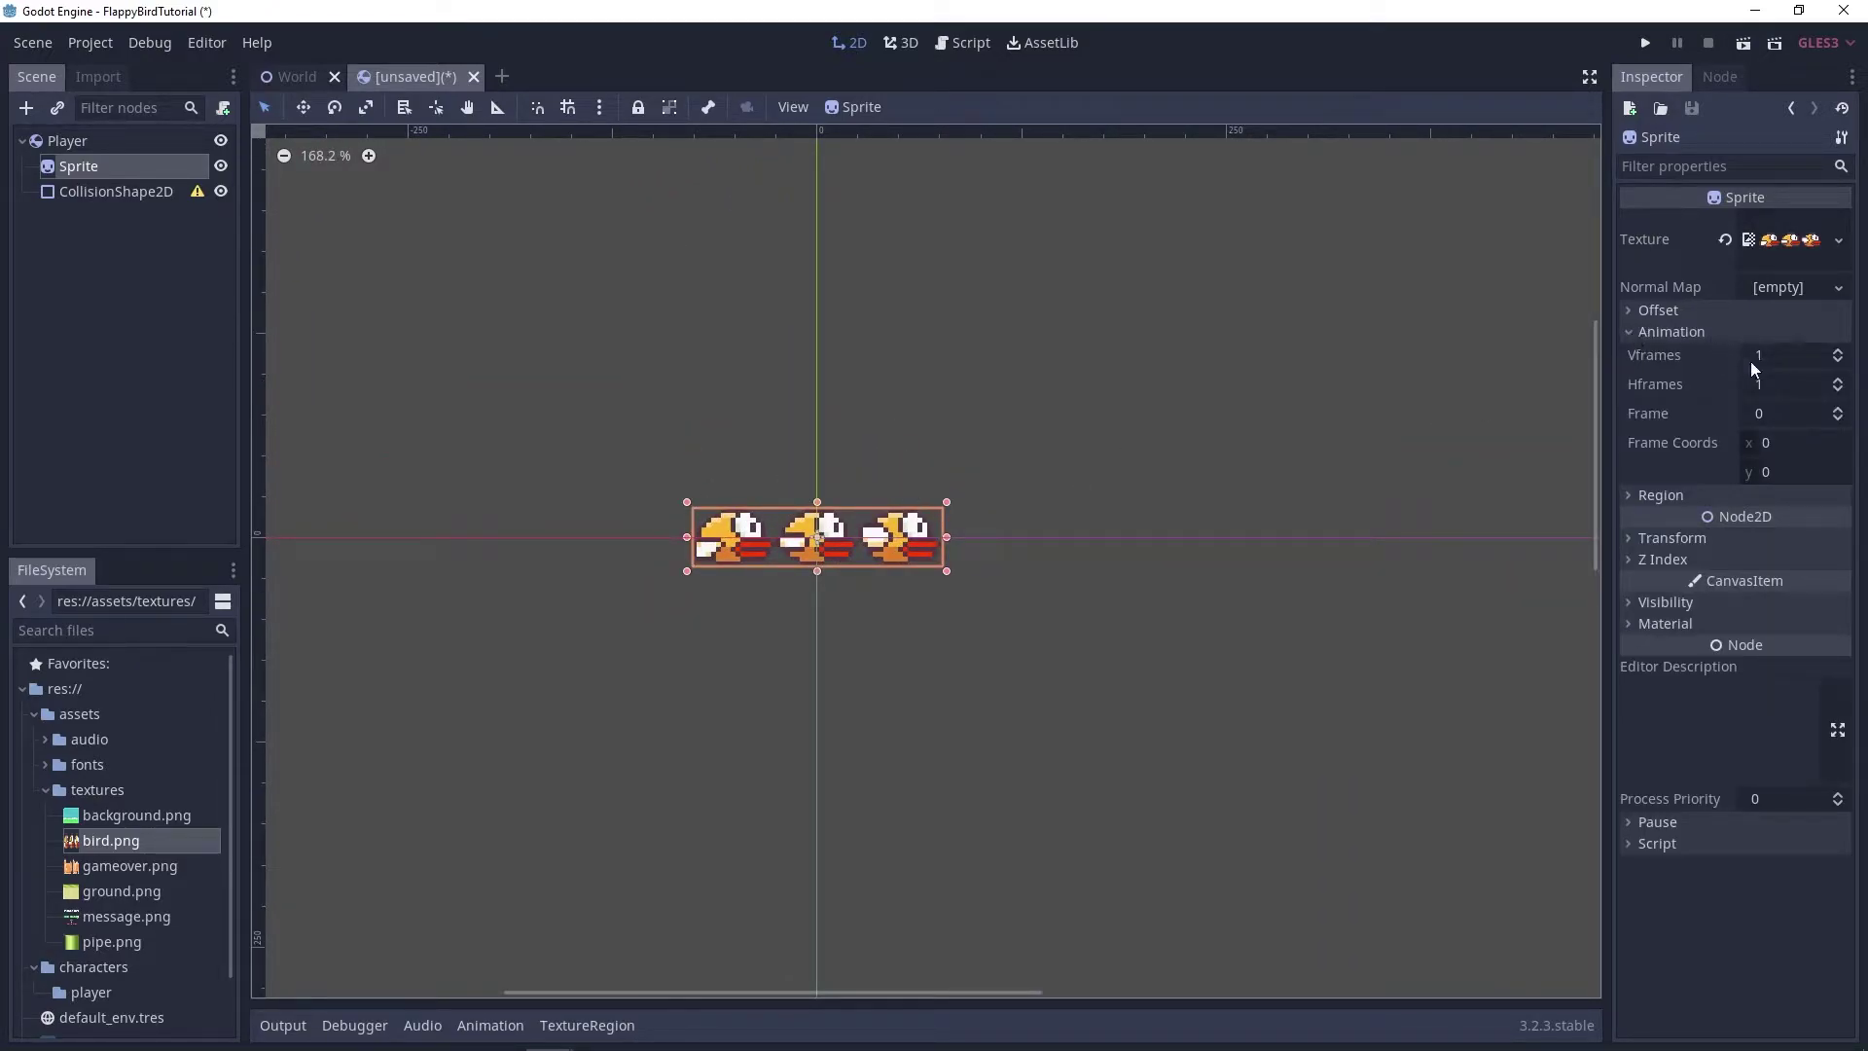
click(1779, 381)
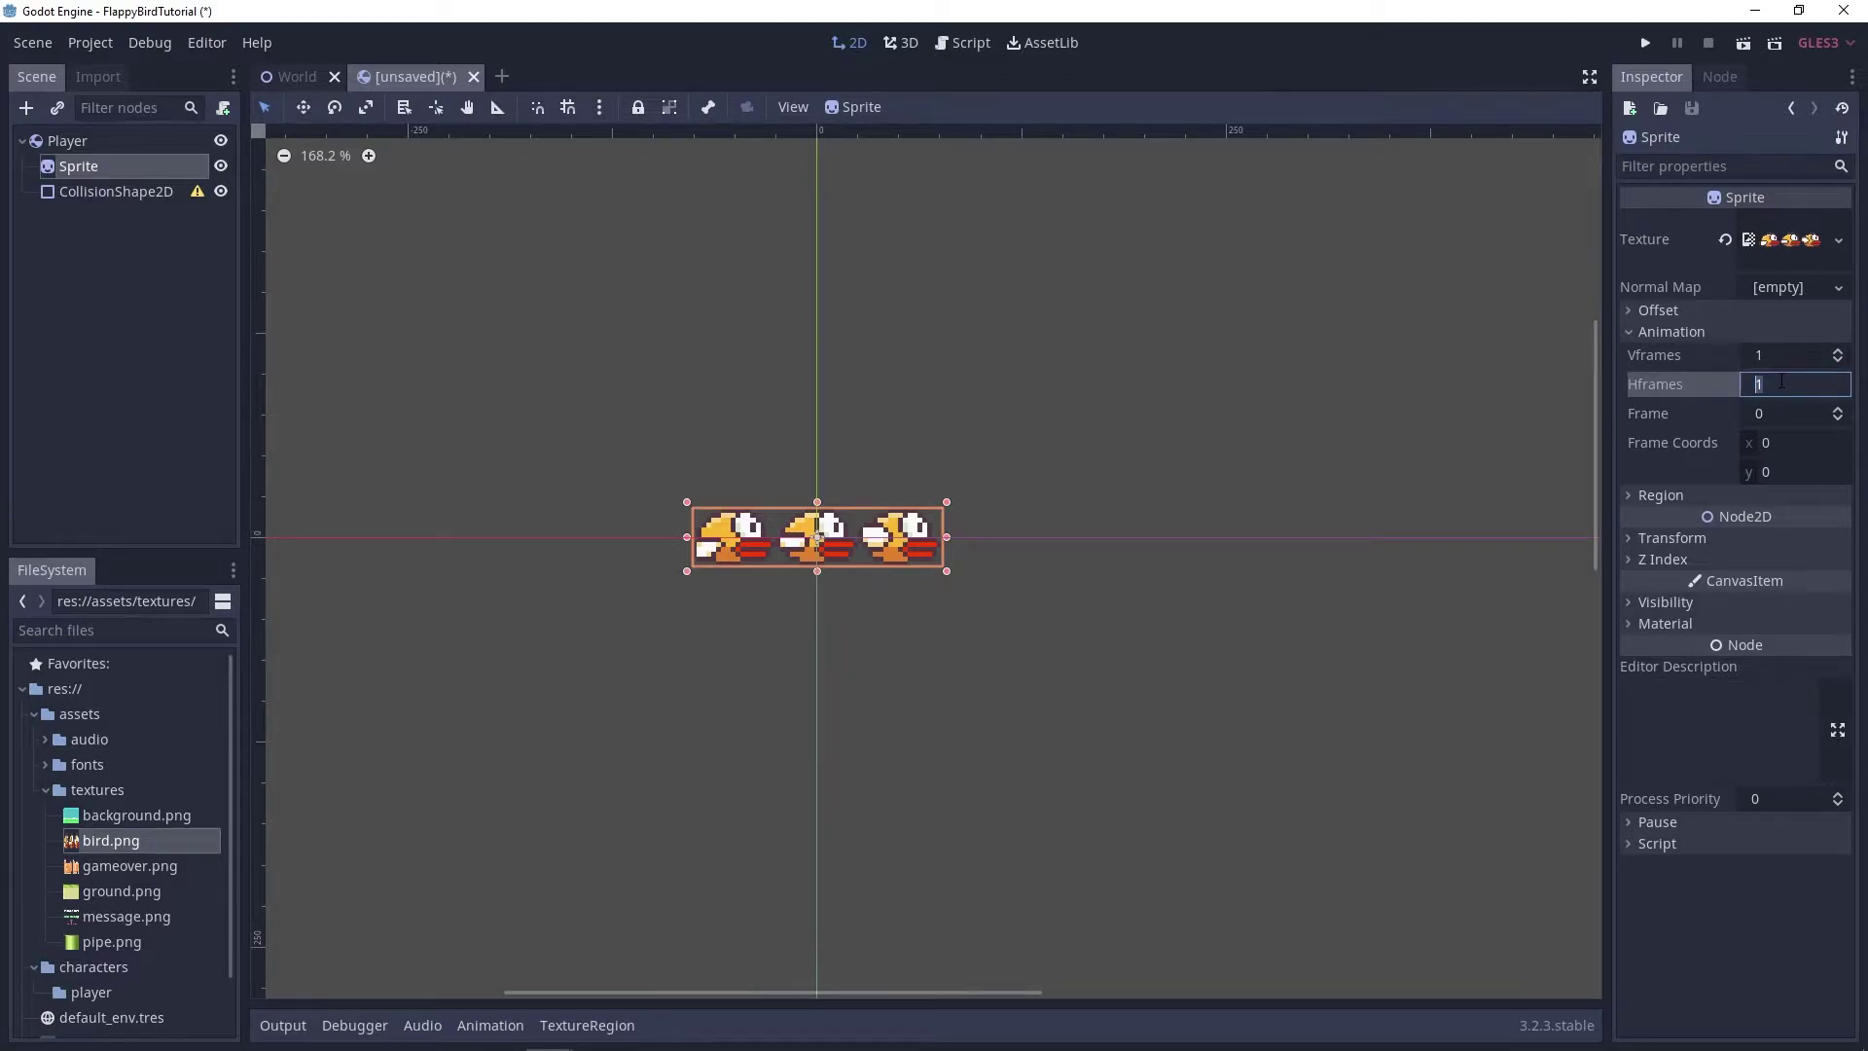
text(3)
key(Return)
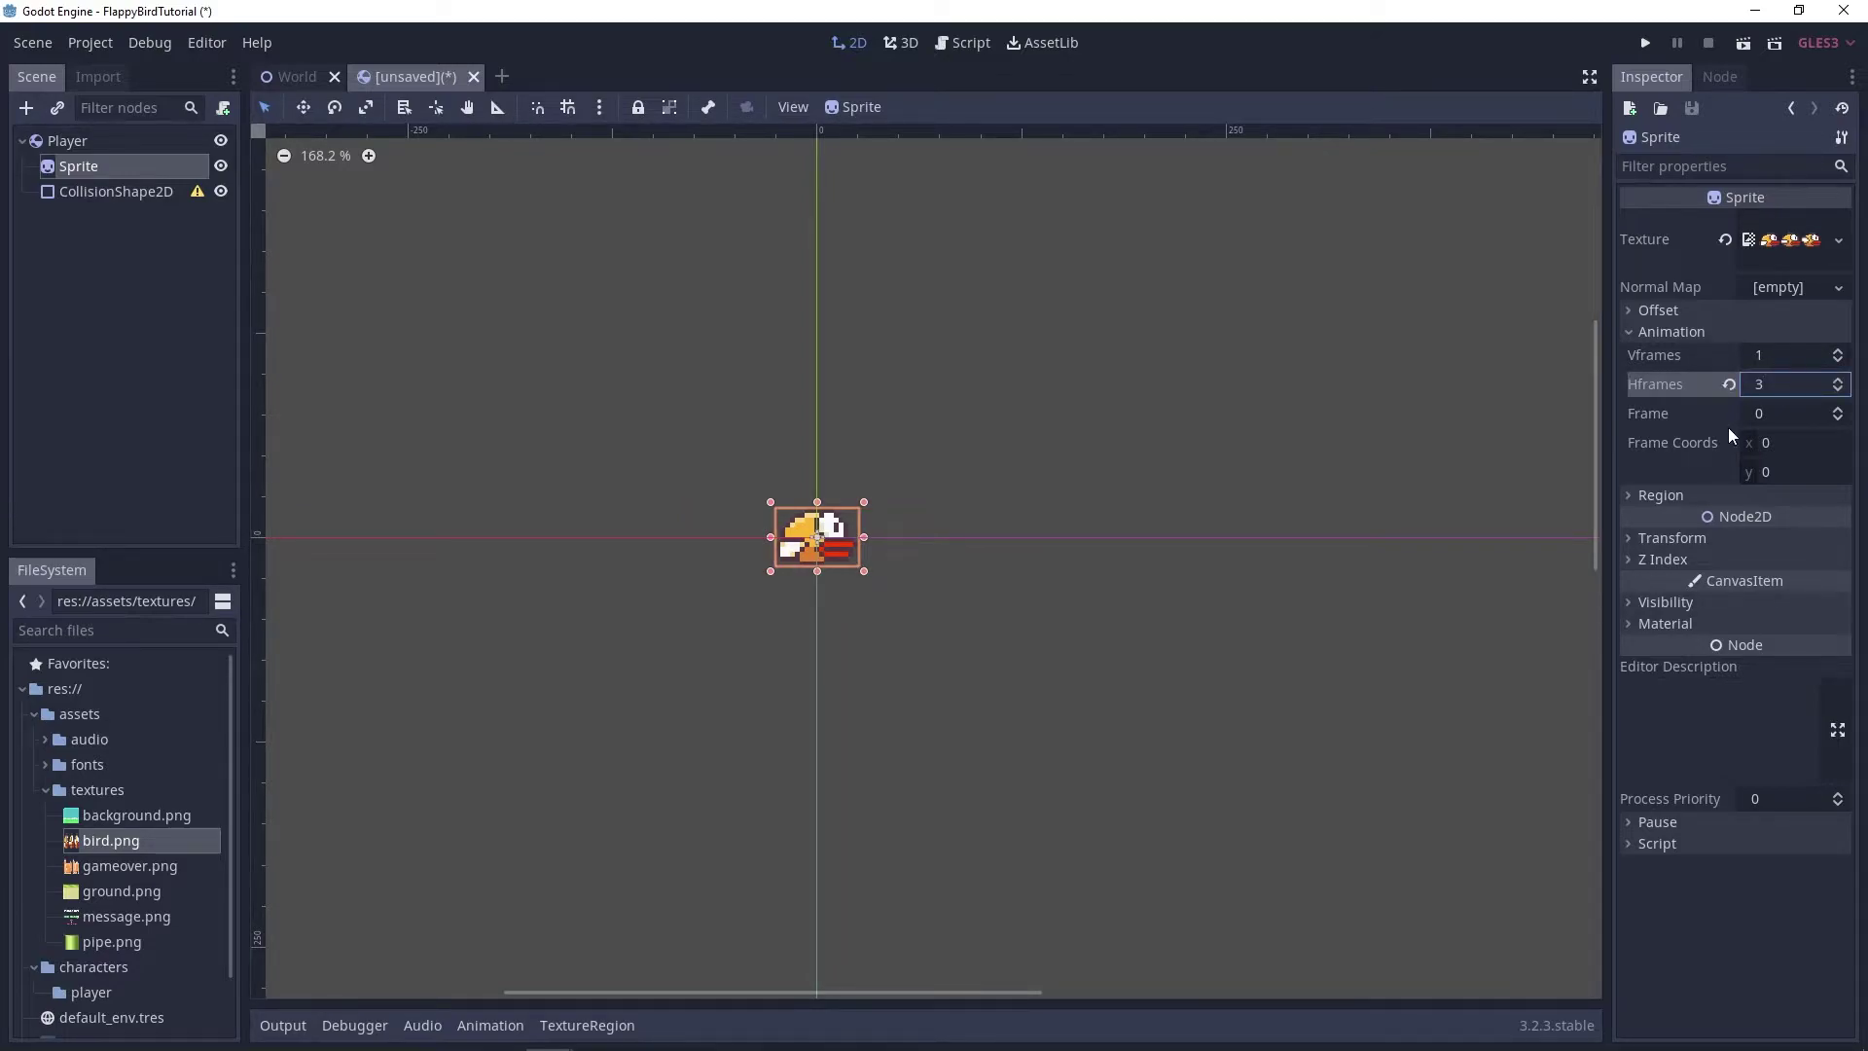
Give CollisionShape2D a new CircleShape2D and enlarge its radius to cover the bird.
click(137, 190)
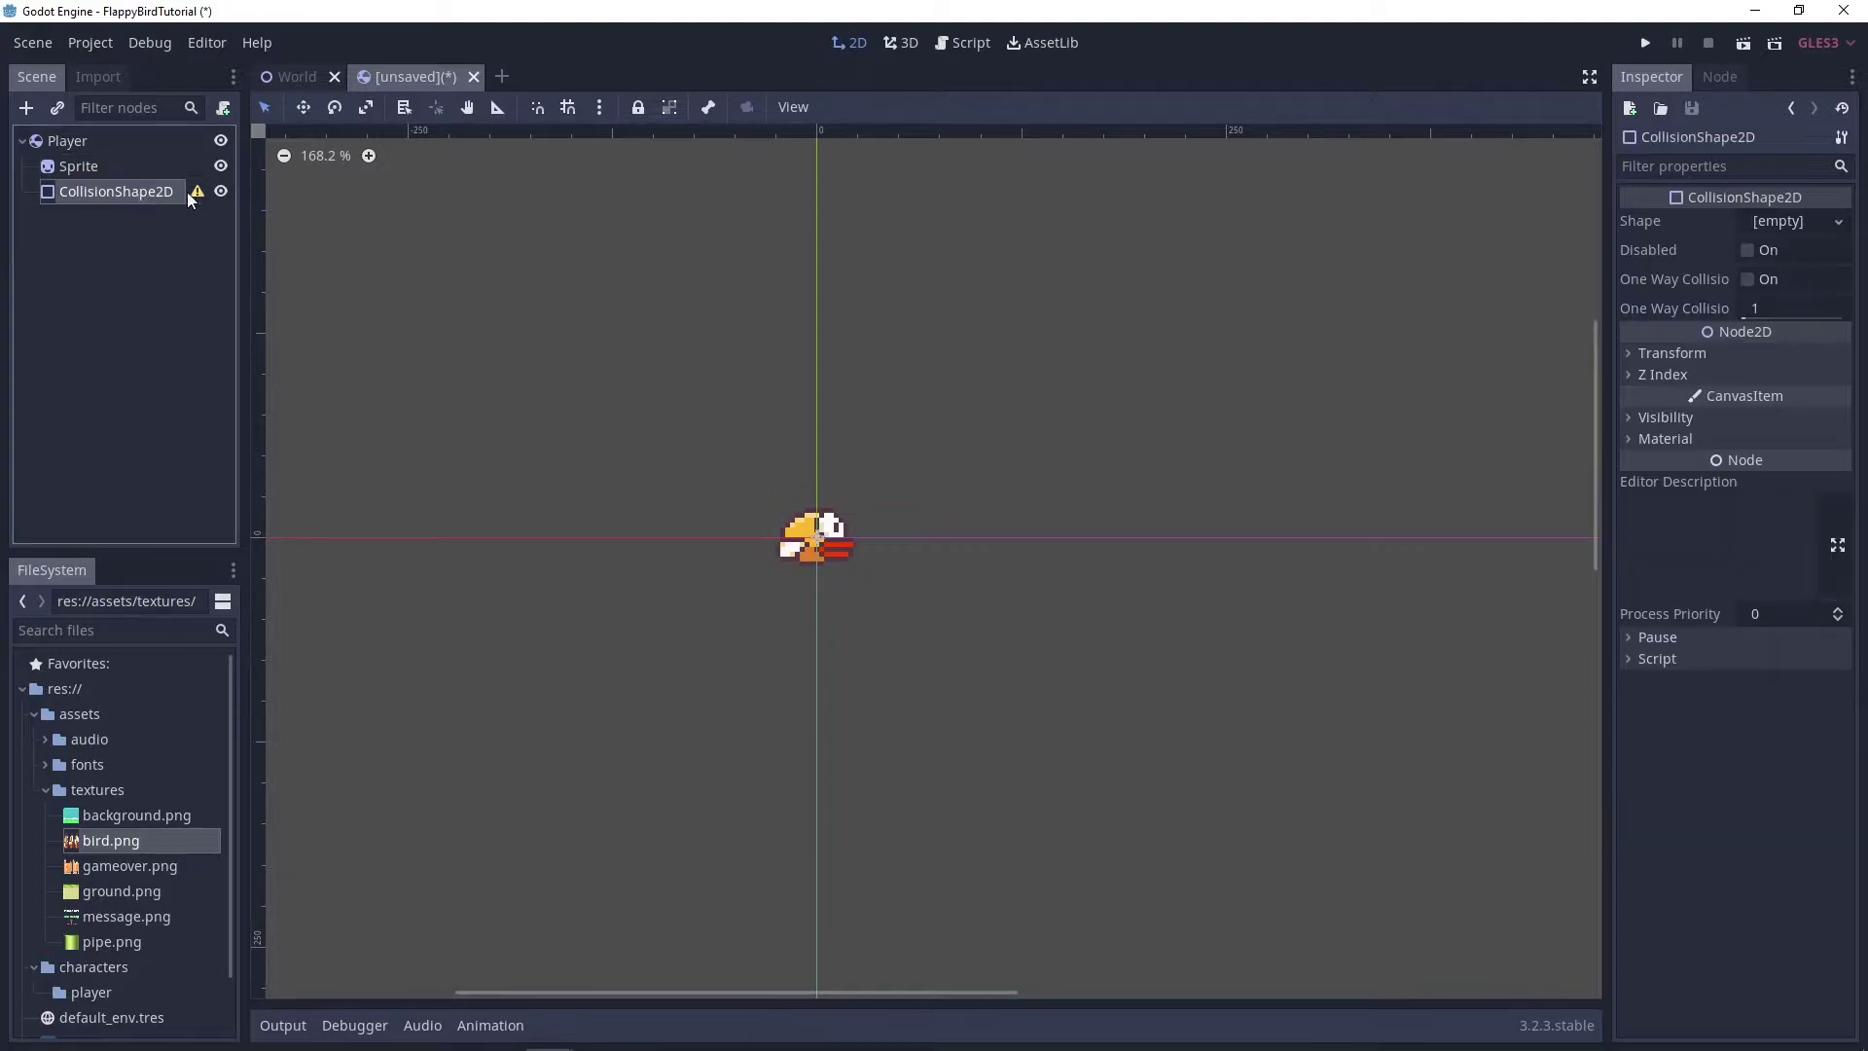
click(1783, 222)
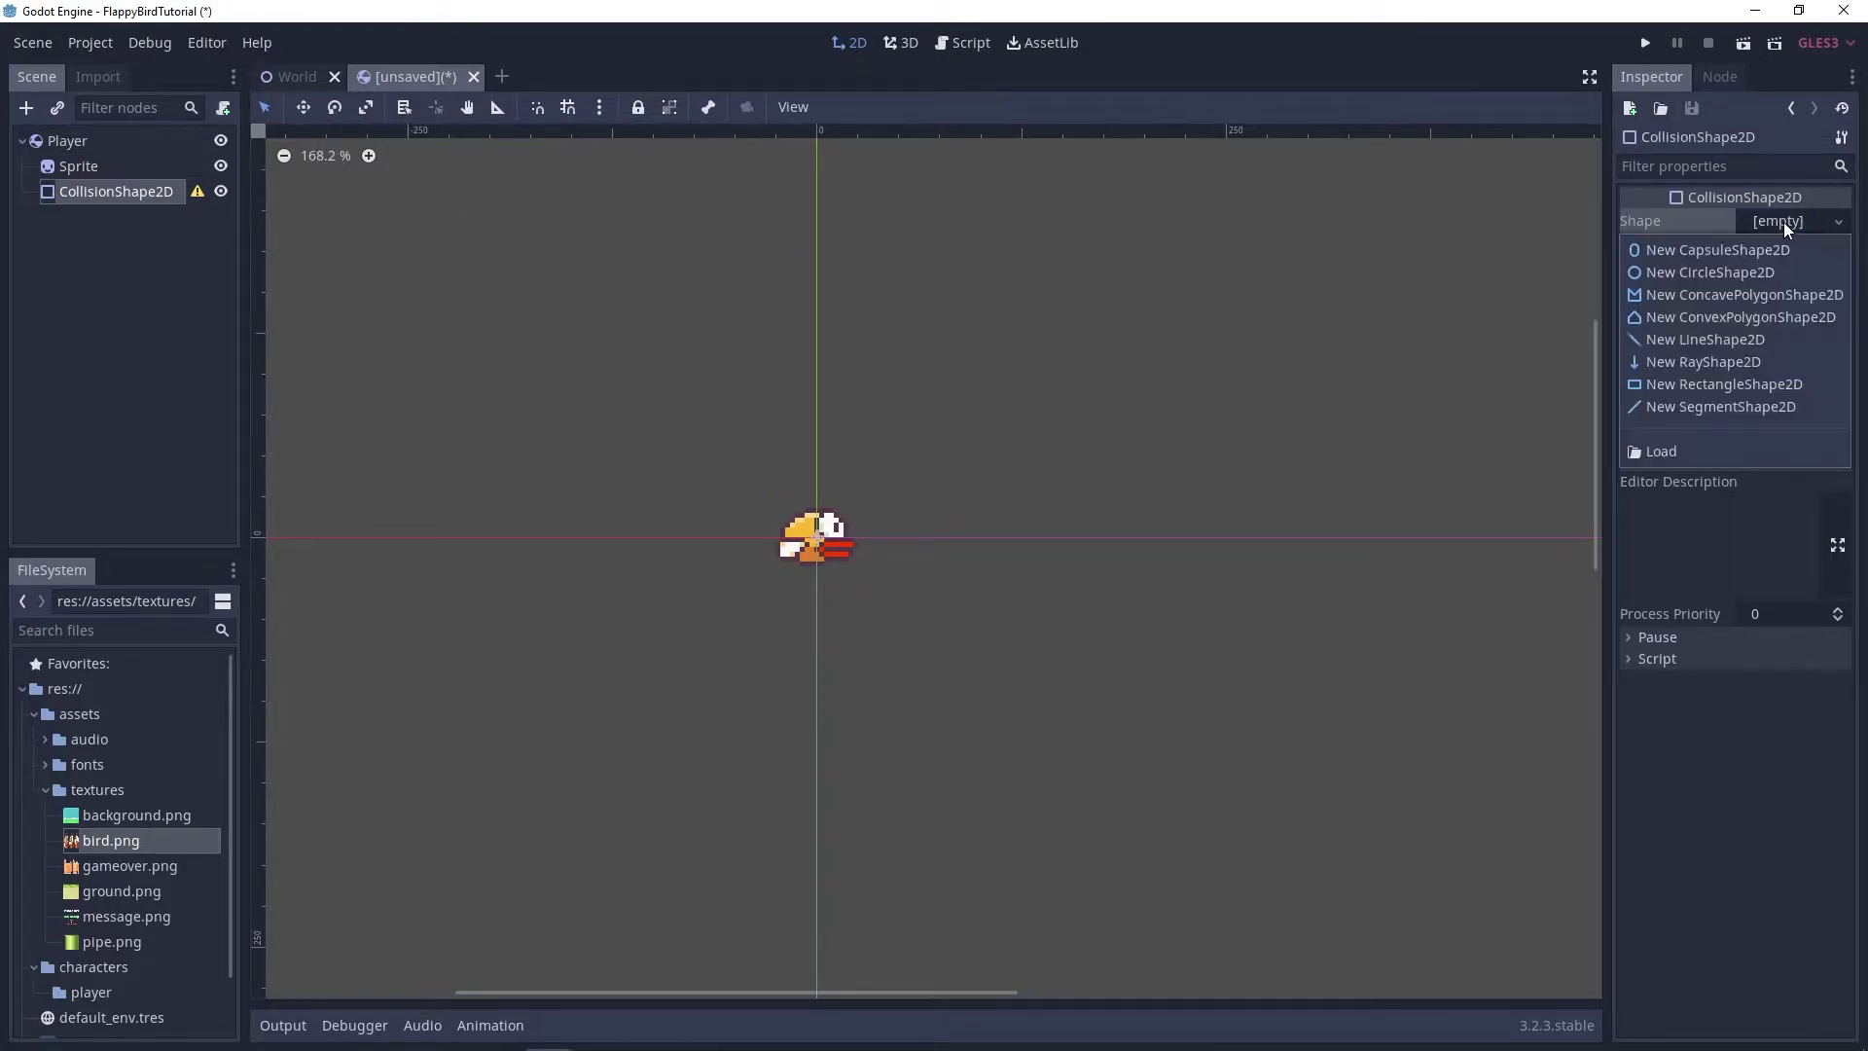
click(1747, 271)
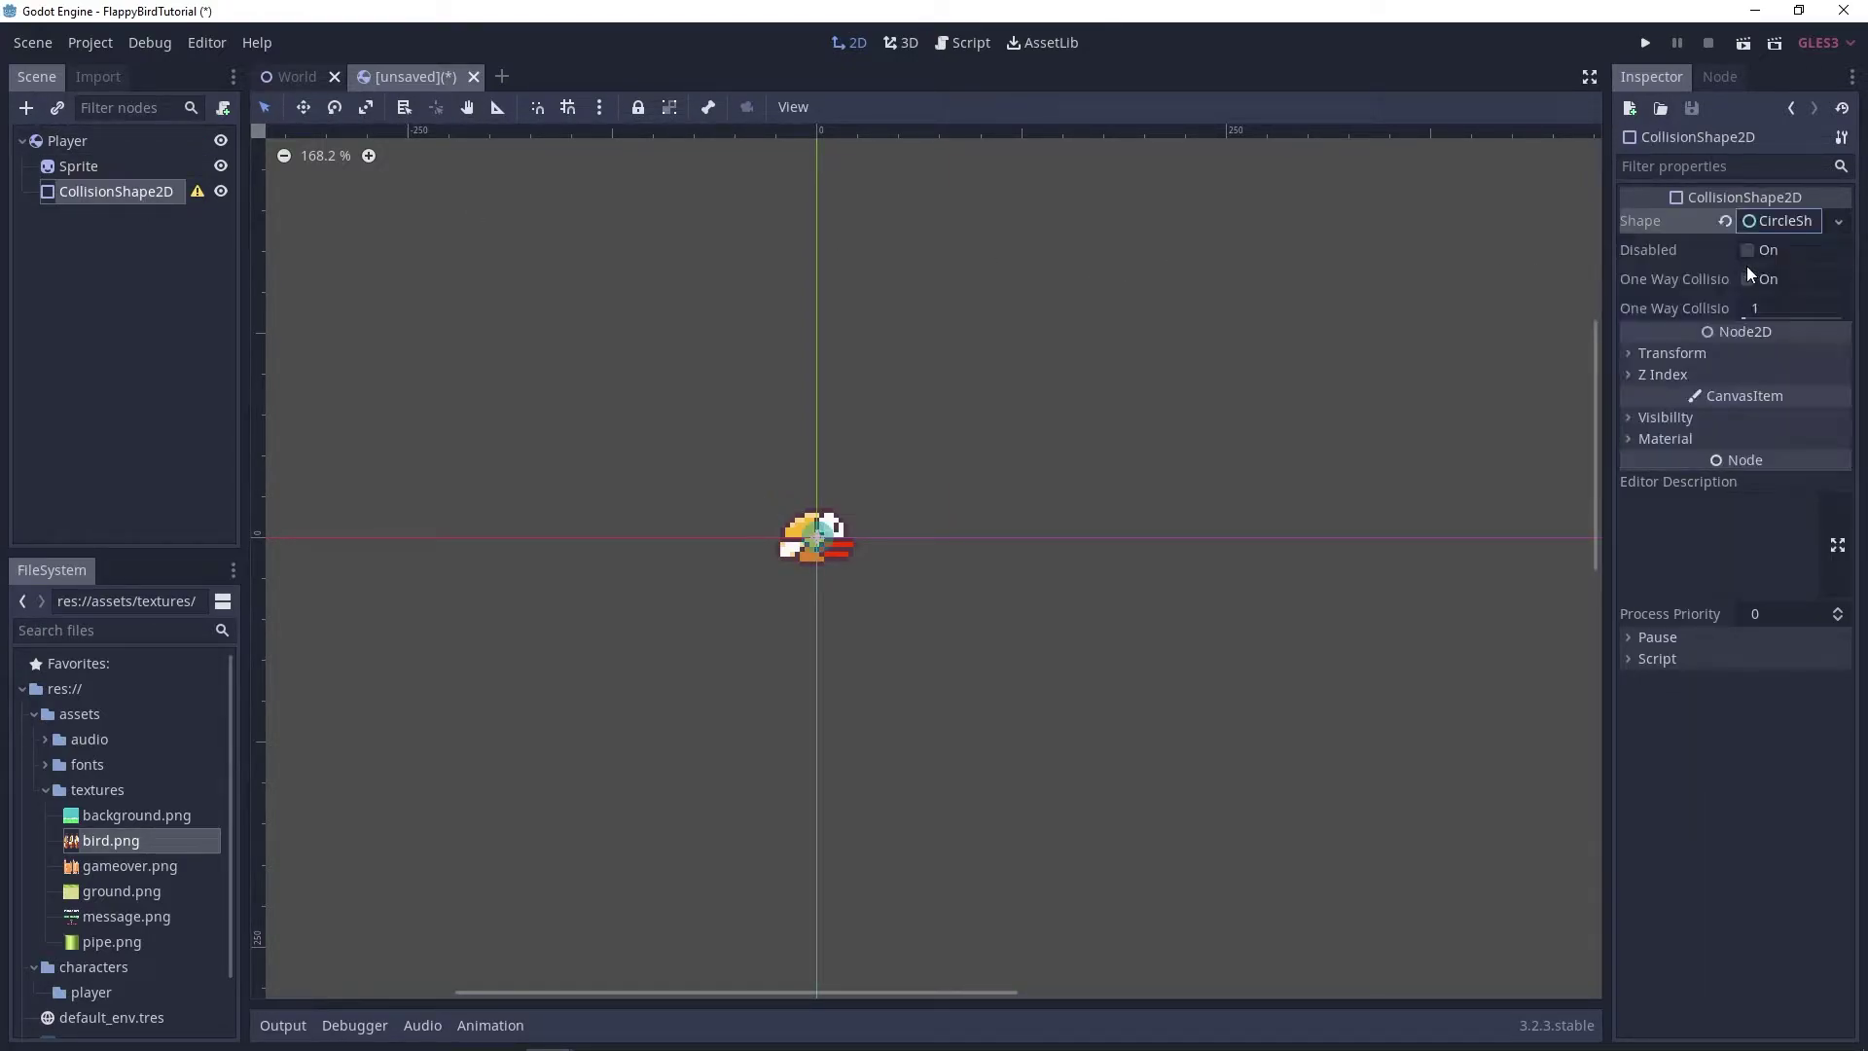
scroll(714, 526, up, 5)
scroll(969, 527, up, 3)
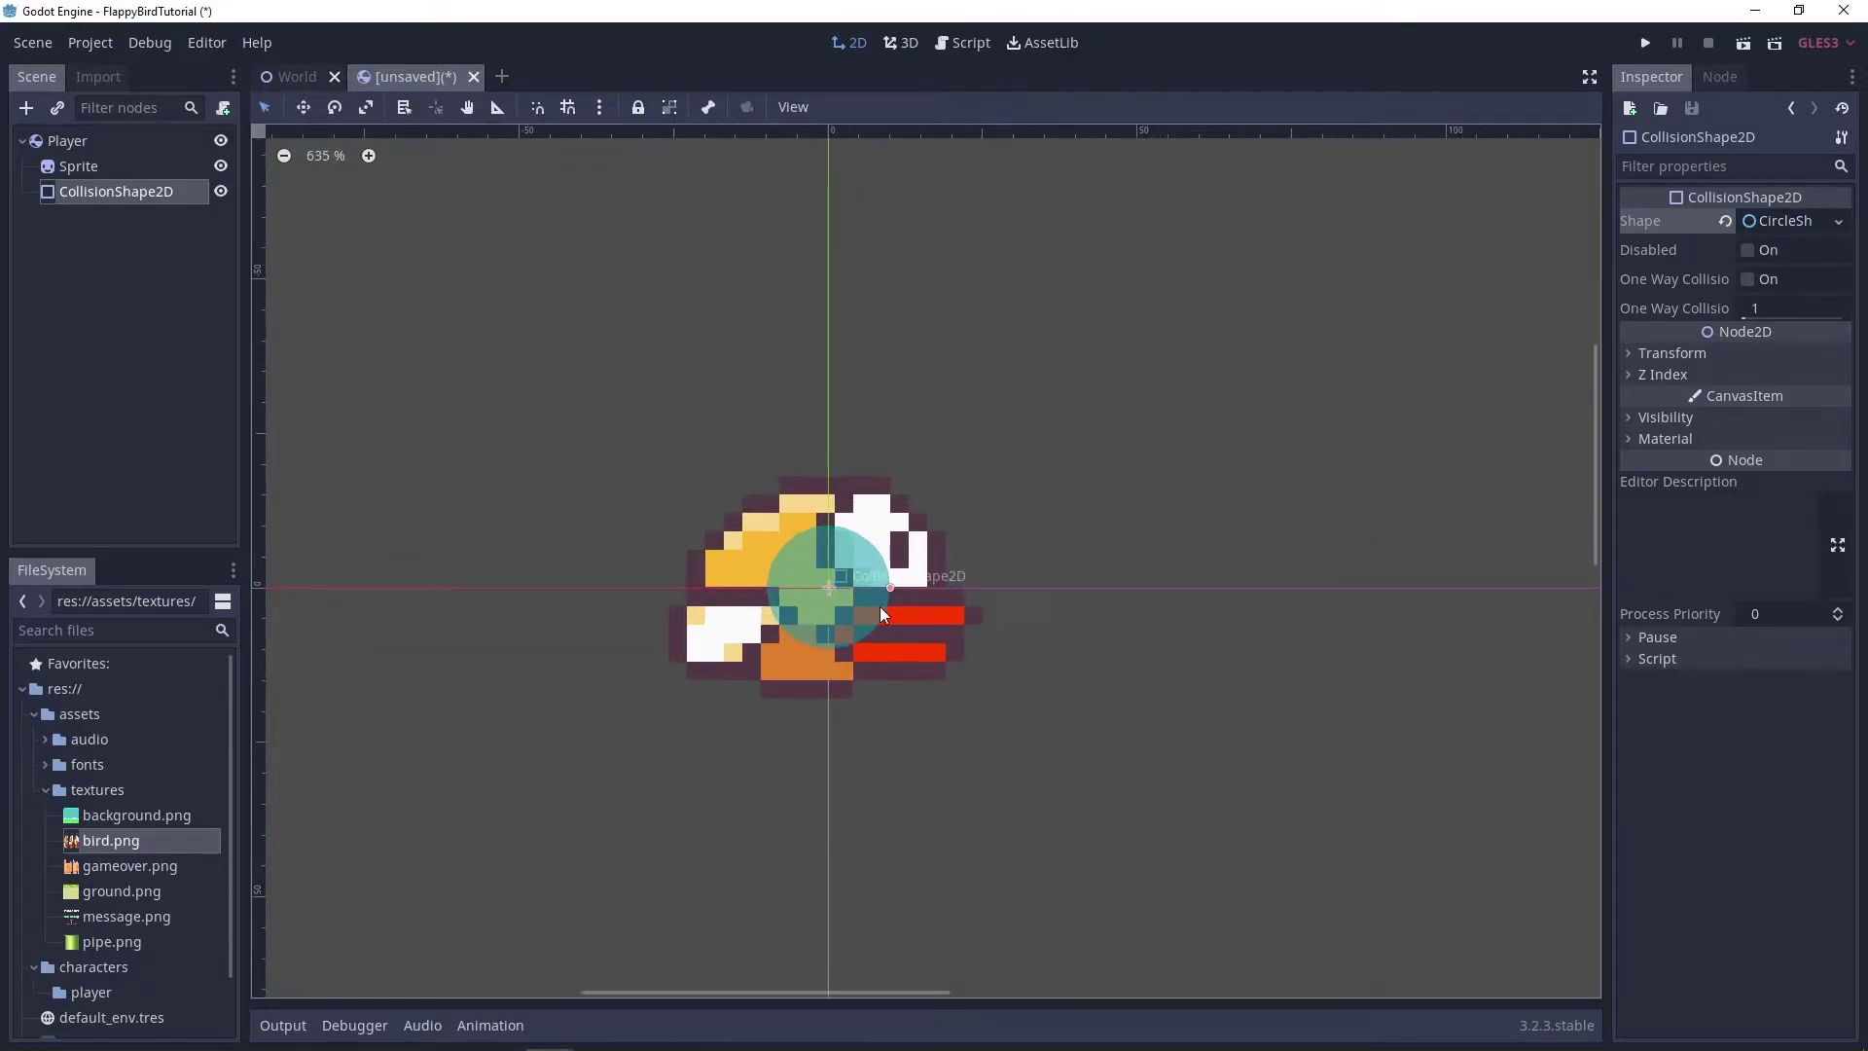
scroll(918, 598, up, 1)
drag(920, 593, 992, 591)
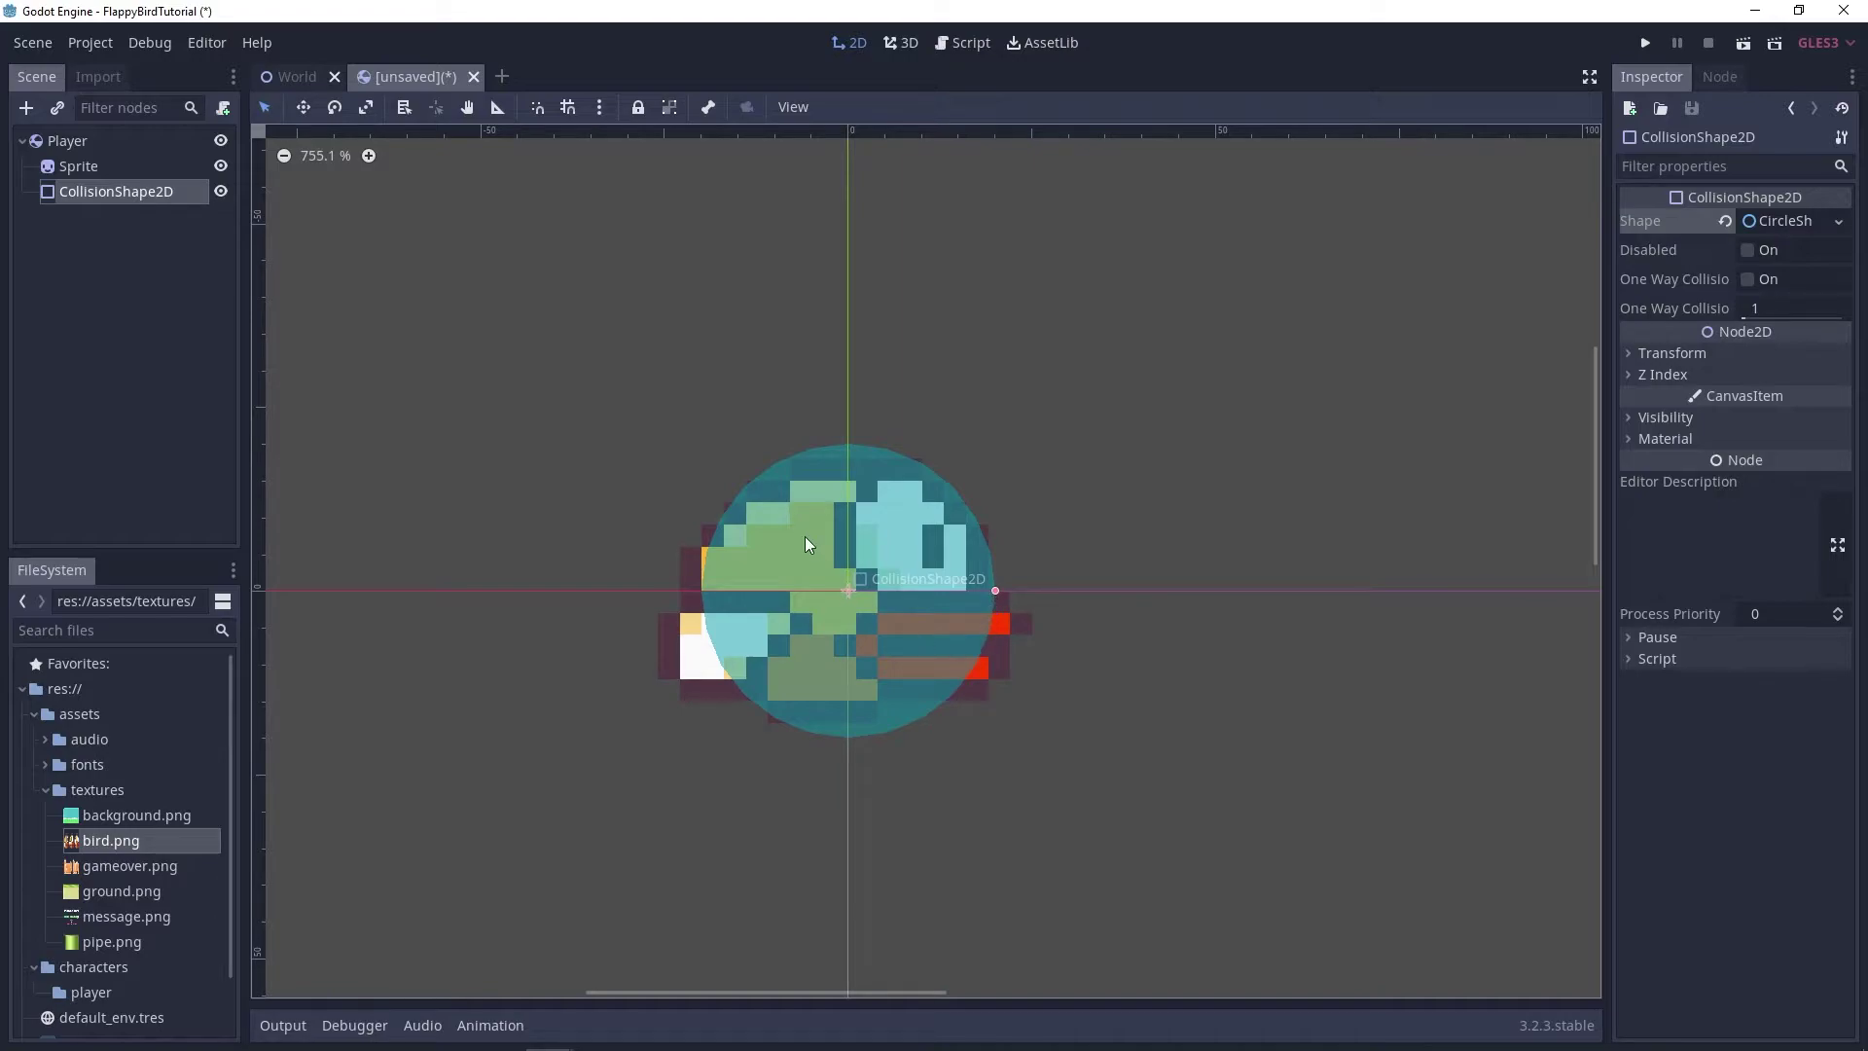
Add an AnimationPlayer node as a child of Player and recentre the bird in view.
click(104, 139)
key(ctrl+a)
text(animationplayer)
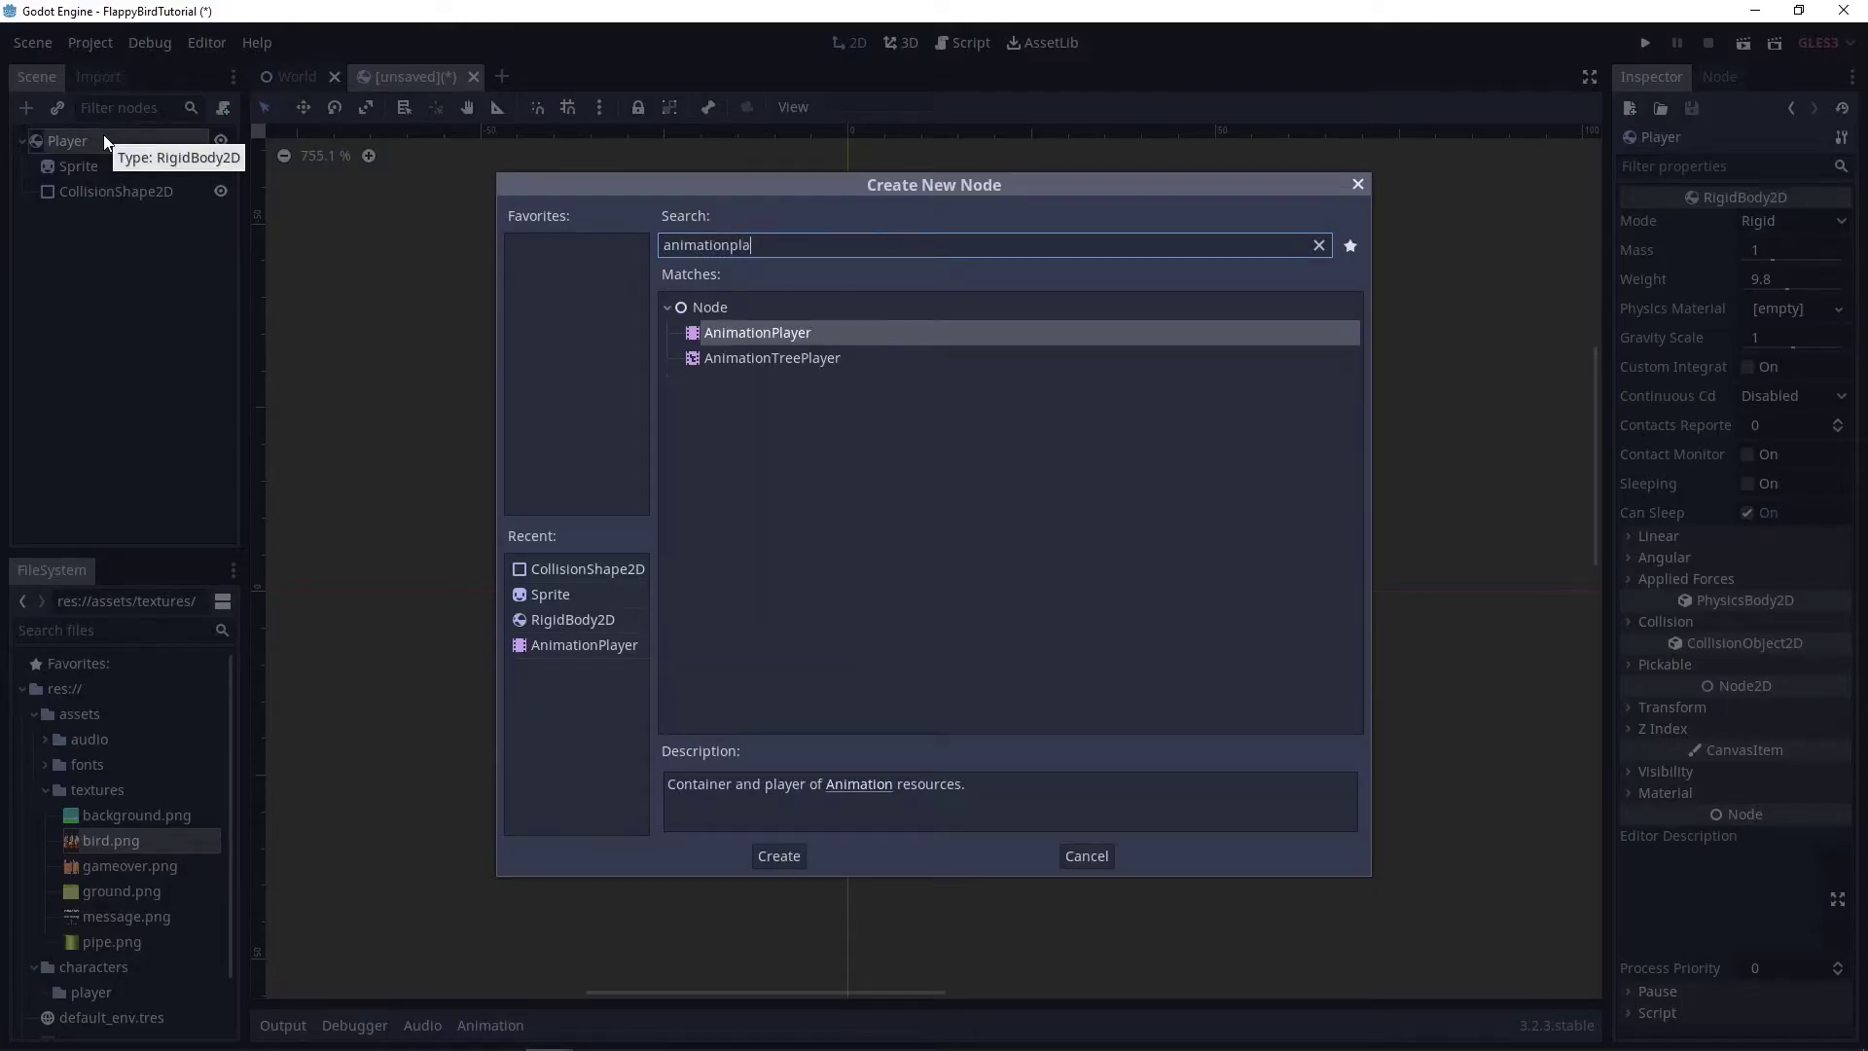
key(Return)
middle_drag(443, 560, 604, 450)
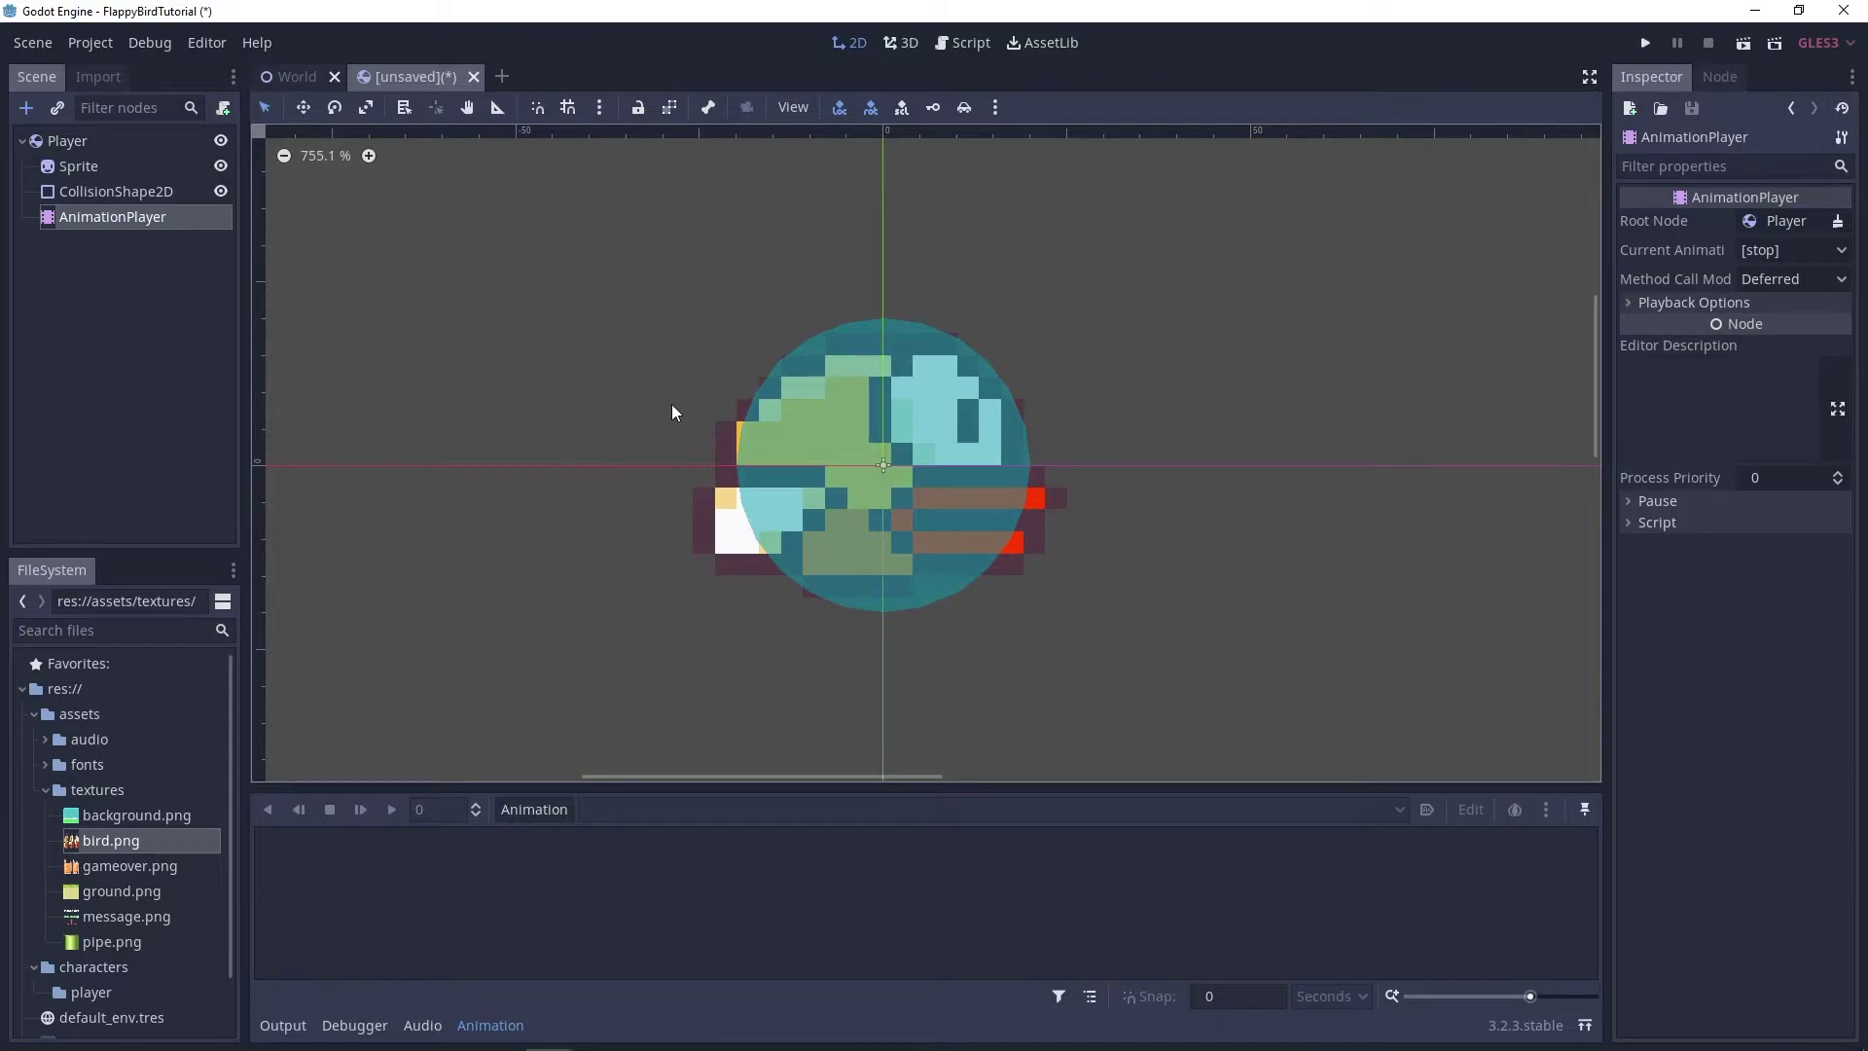
middle_drag(671, 408, 612, 431)
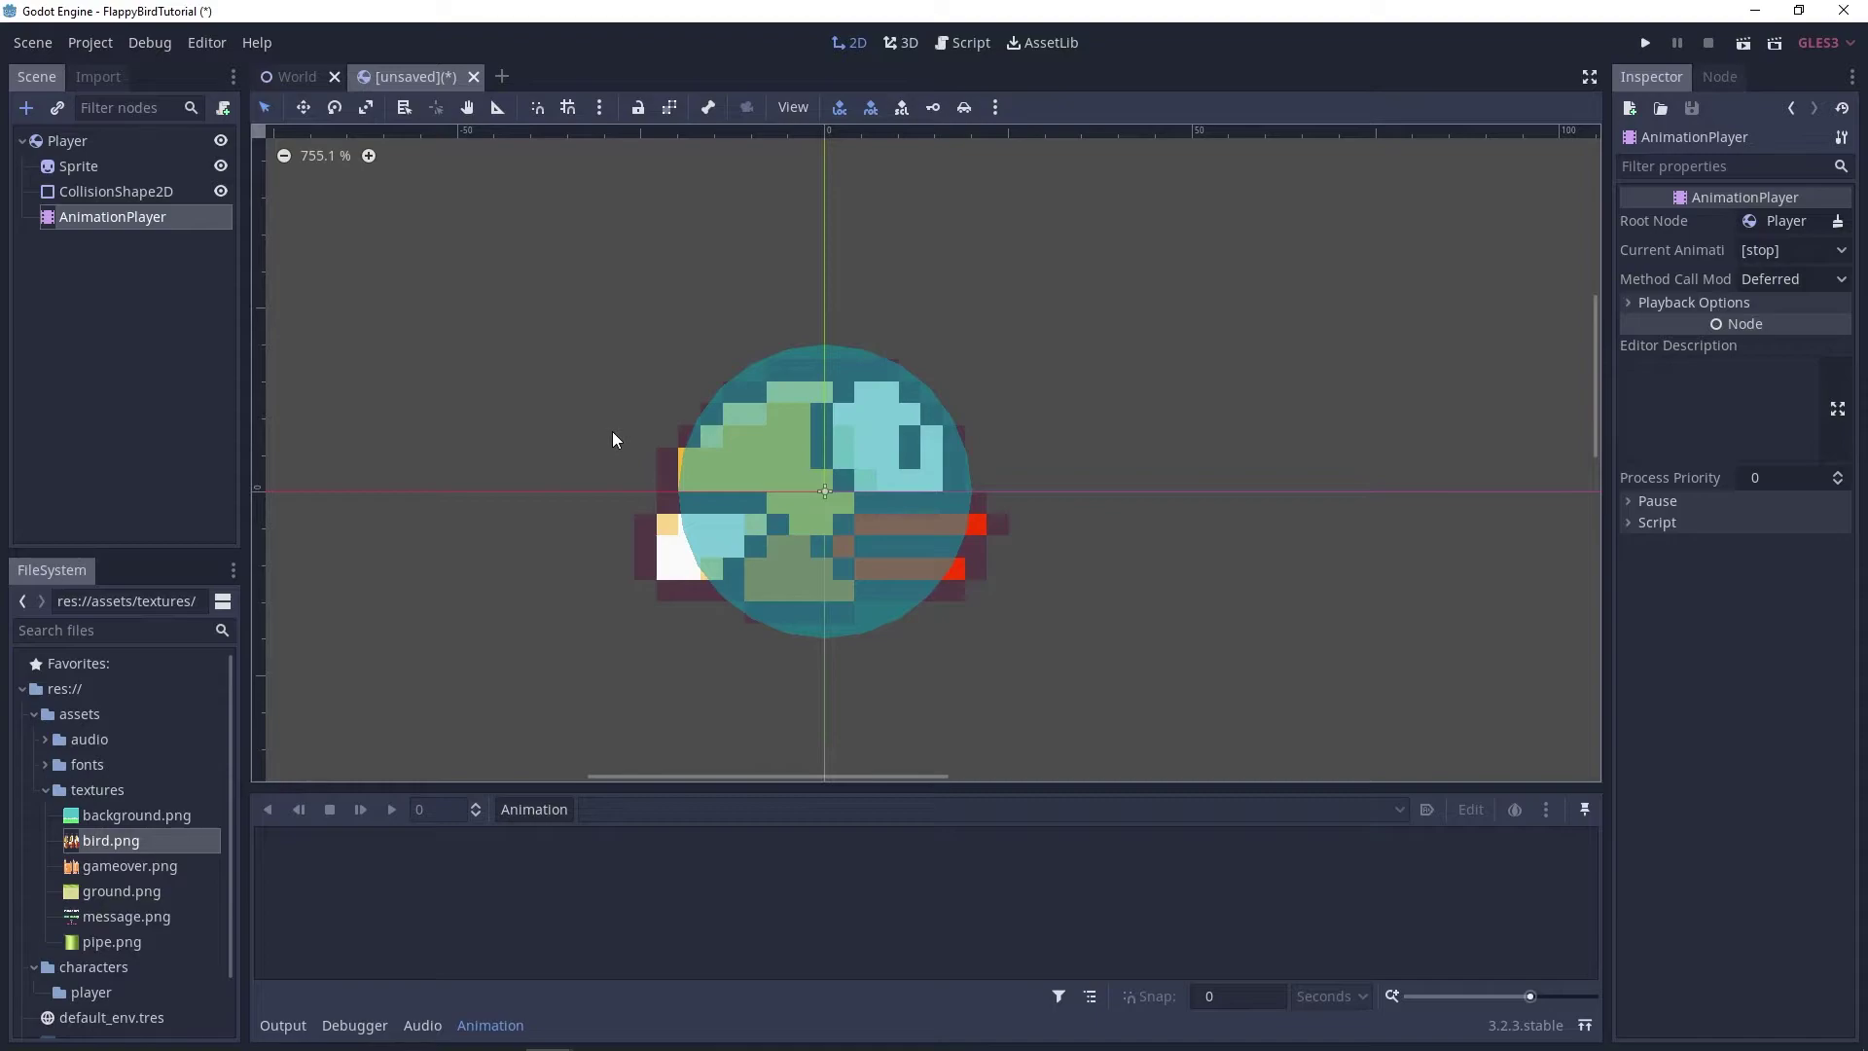
Create a new animation named idle in the AnimationPlayer.
click(560, 815)
click(627, 673)
click(556, 803)
click(576, 697)
text(idle)
key(Return)
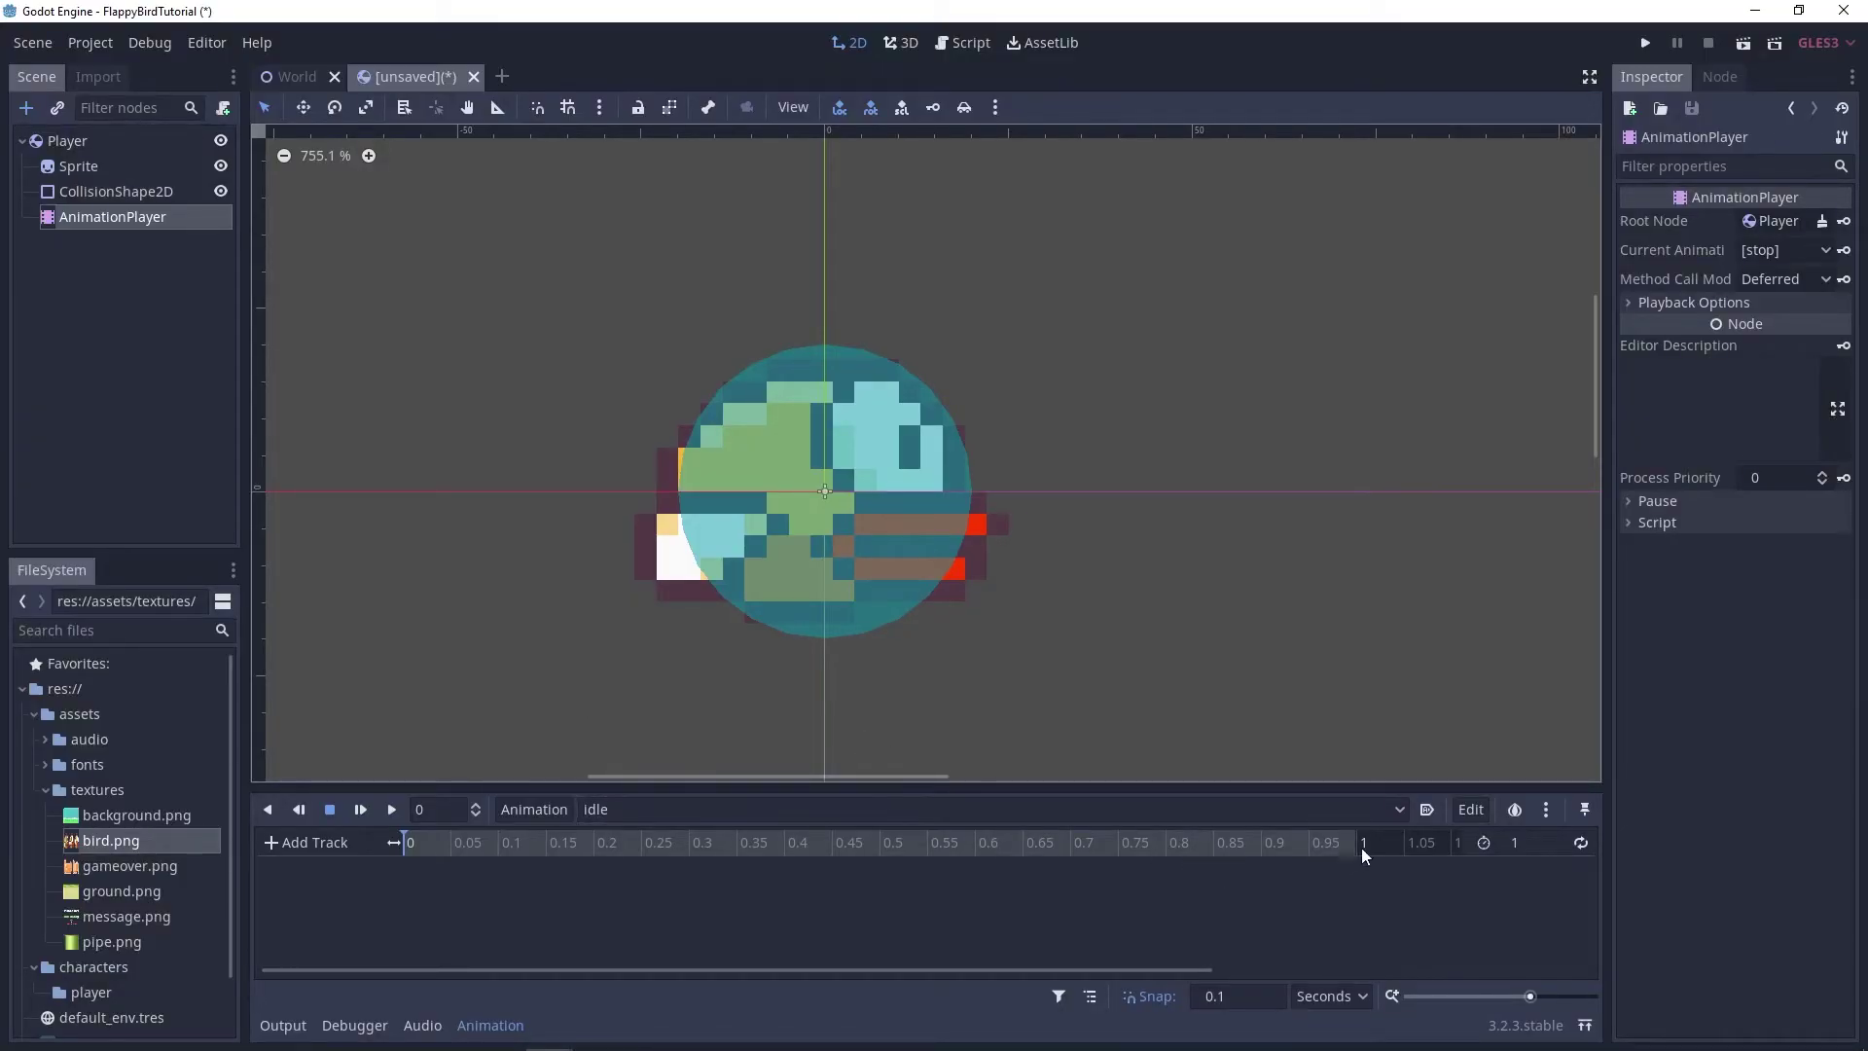
Turn on Autoplay on Load and looping for the idle animation.
click(1425, 811)
click(1588, 843)
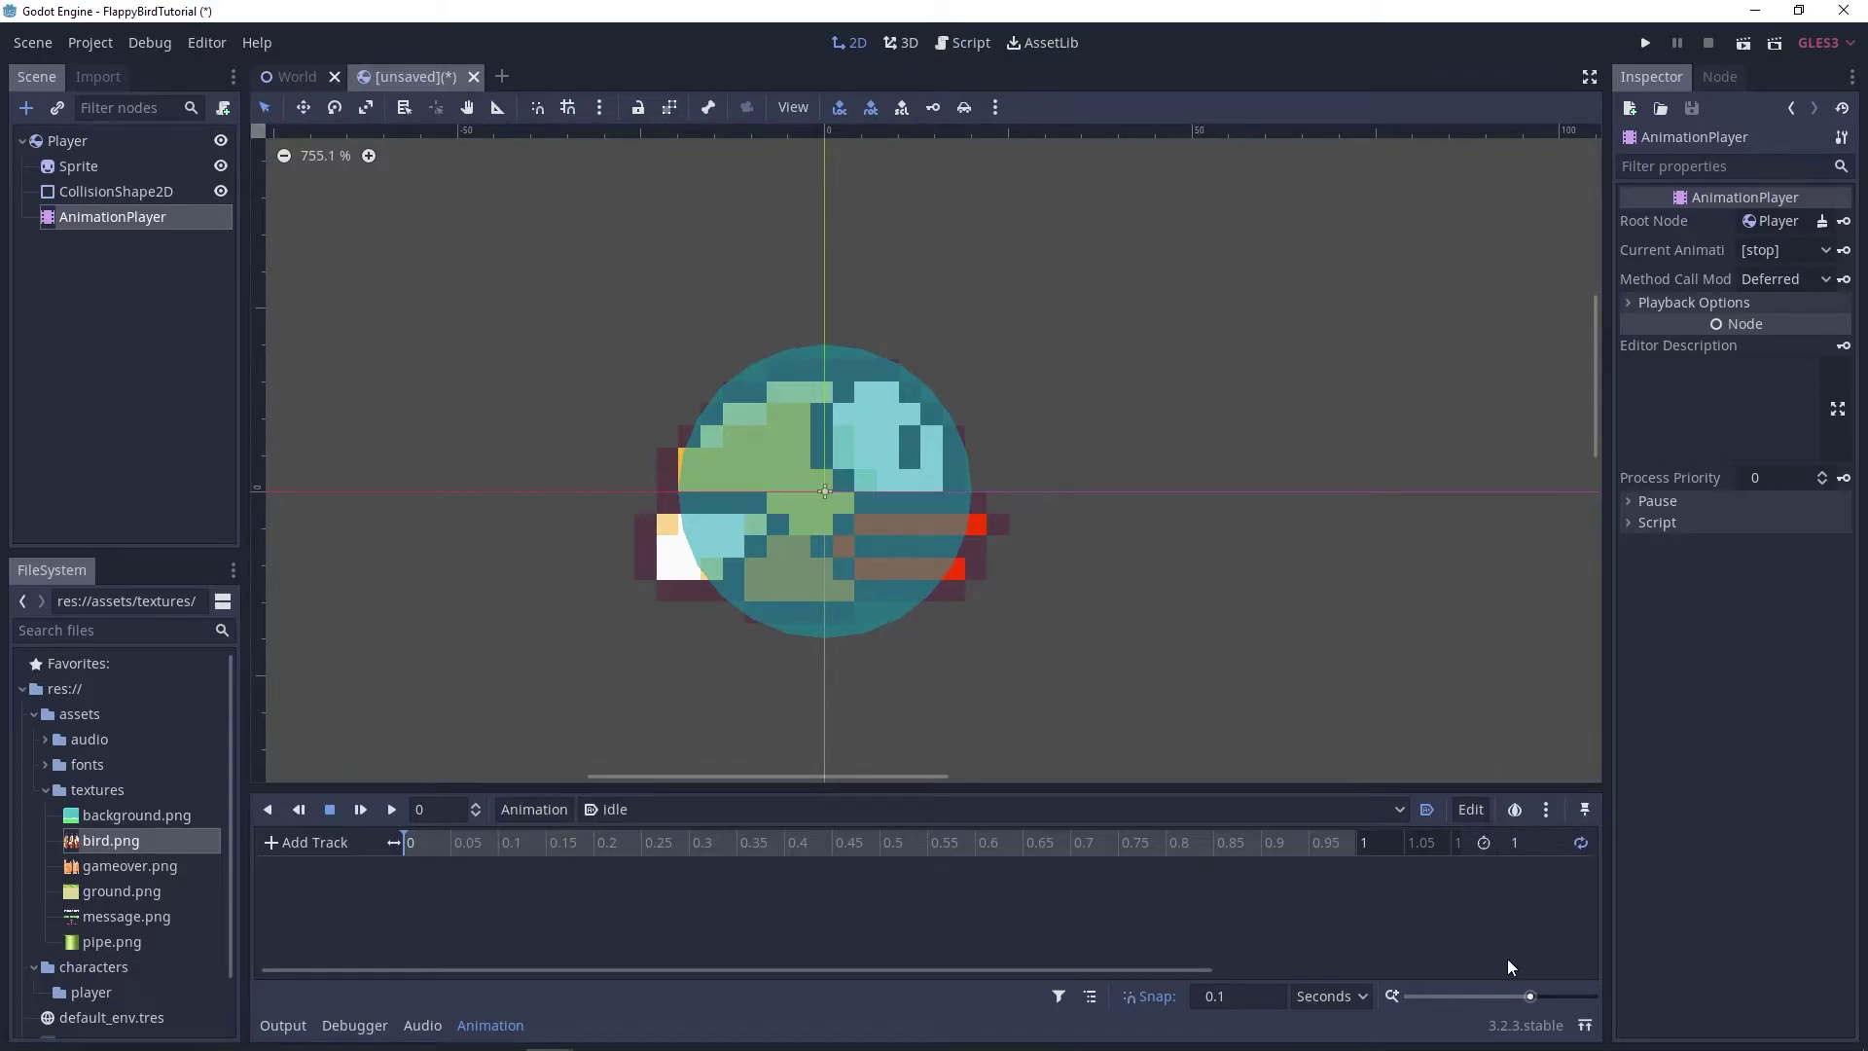
scroll(1140, 552, left, 2)
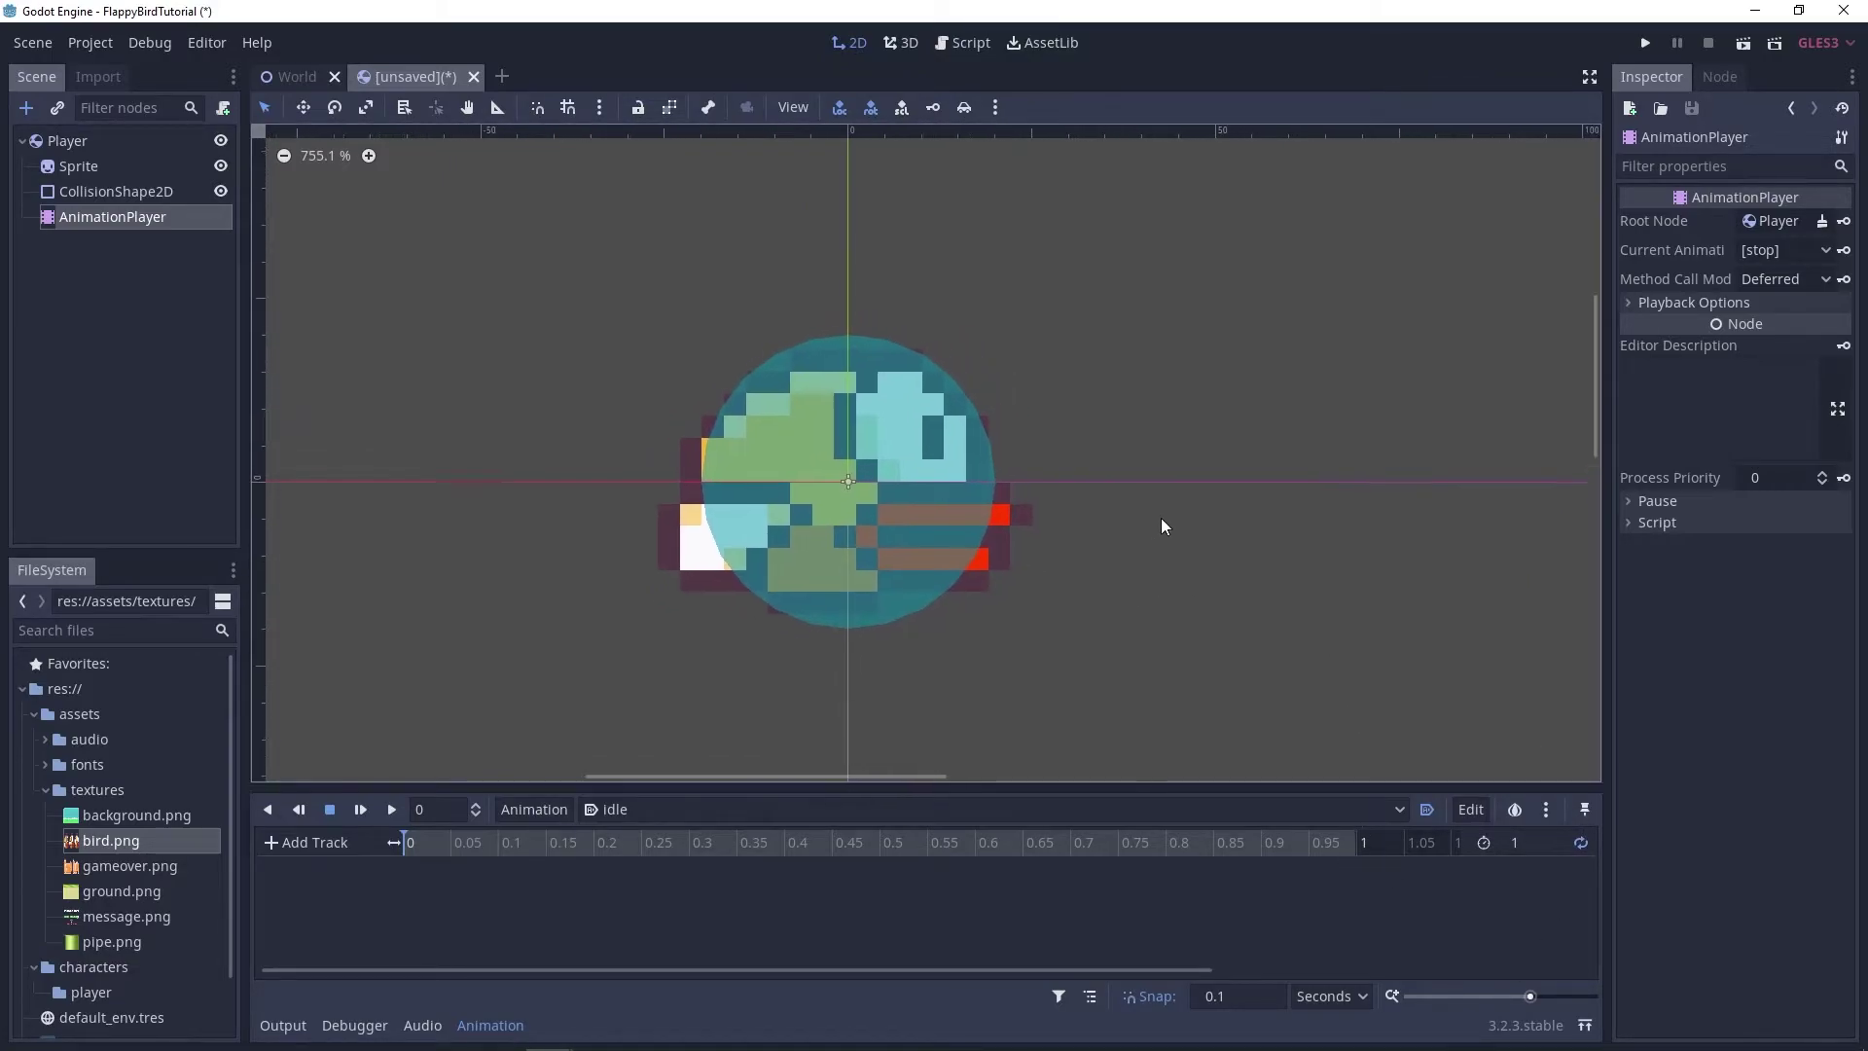
scroll(1160, 526, down, 2)
middle_drag(1146, 533, 1015, 529)
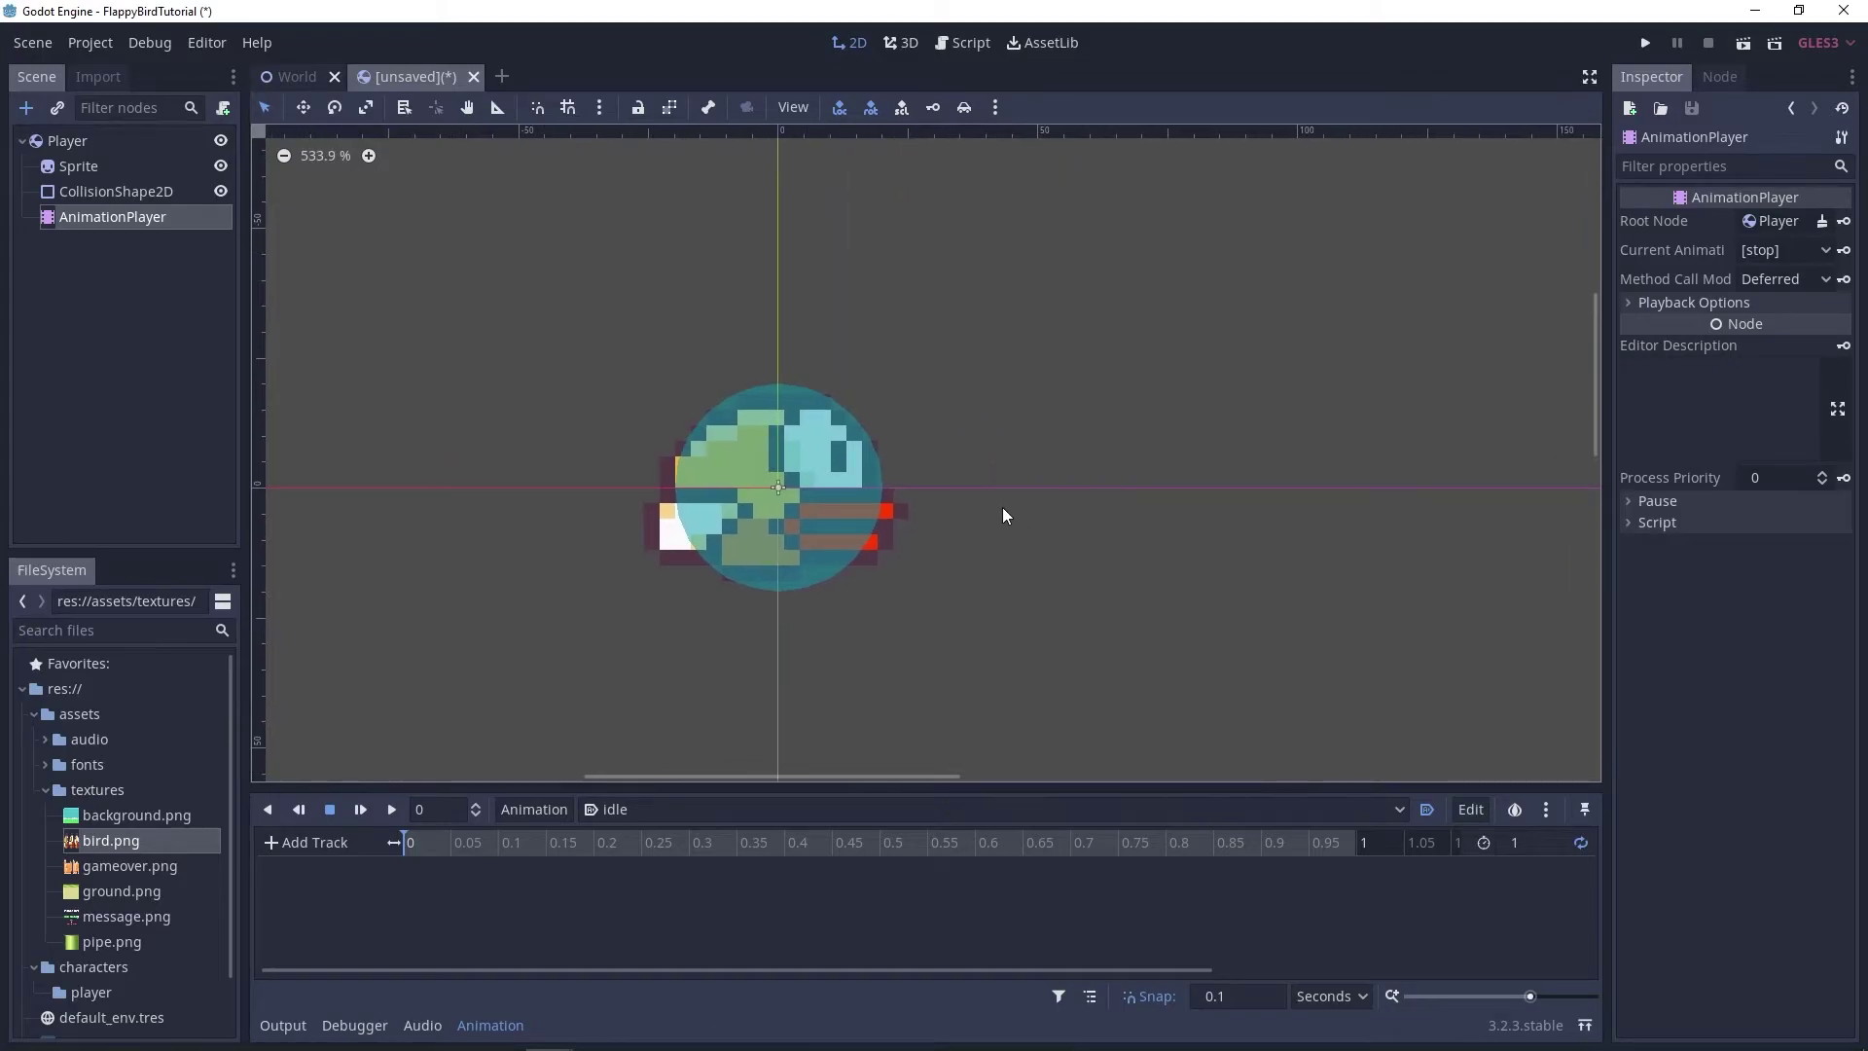
scroll(922, 504, down, 2)
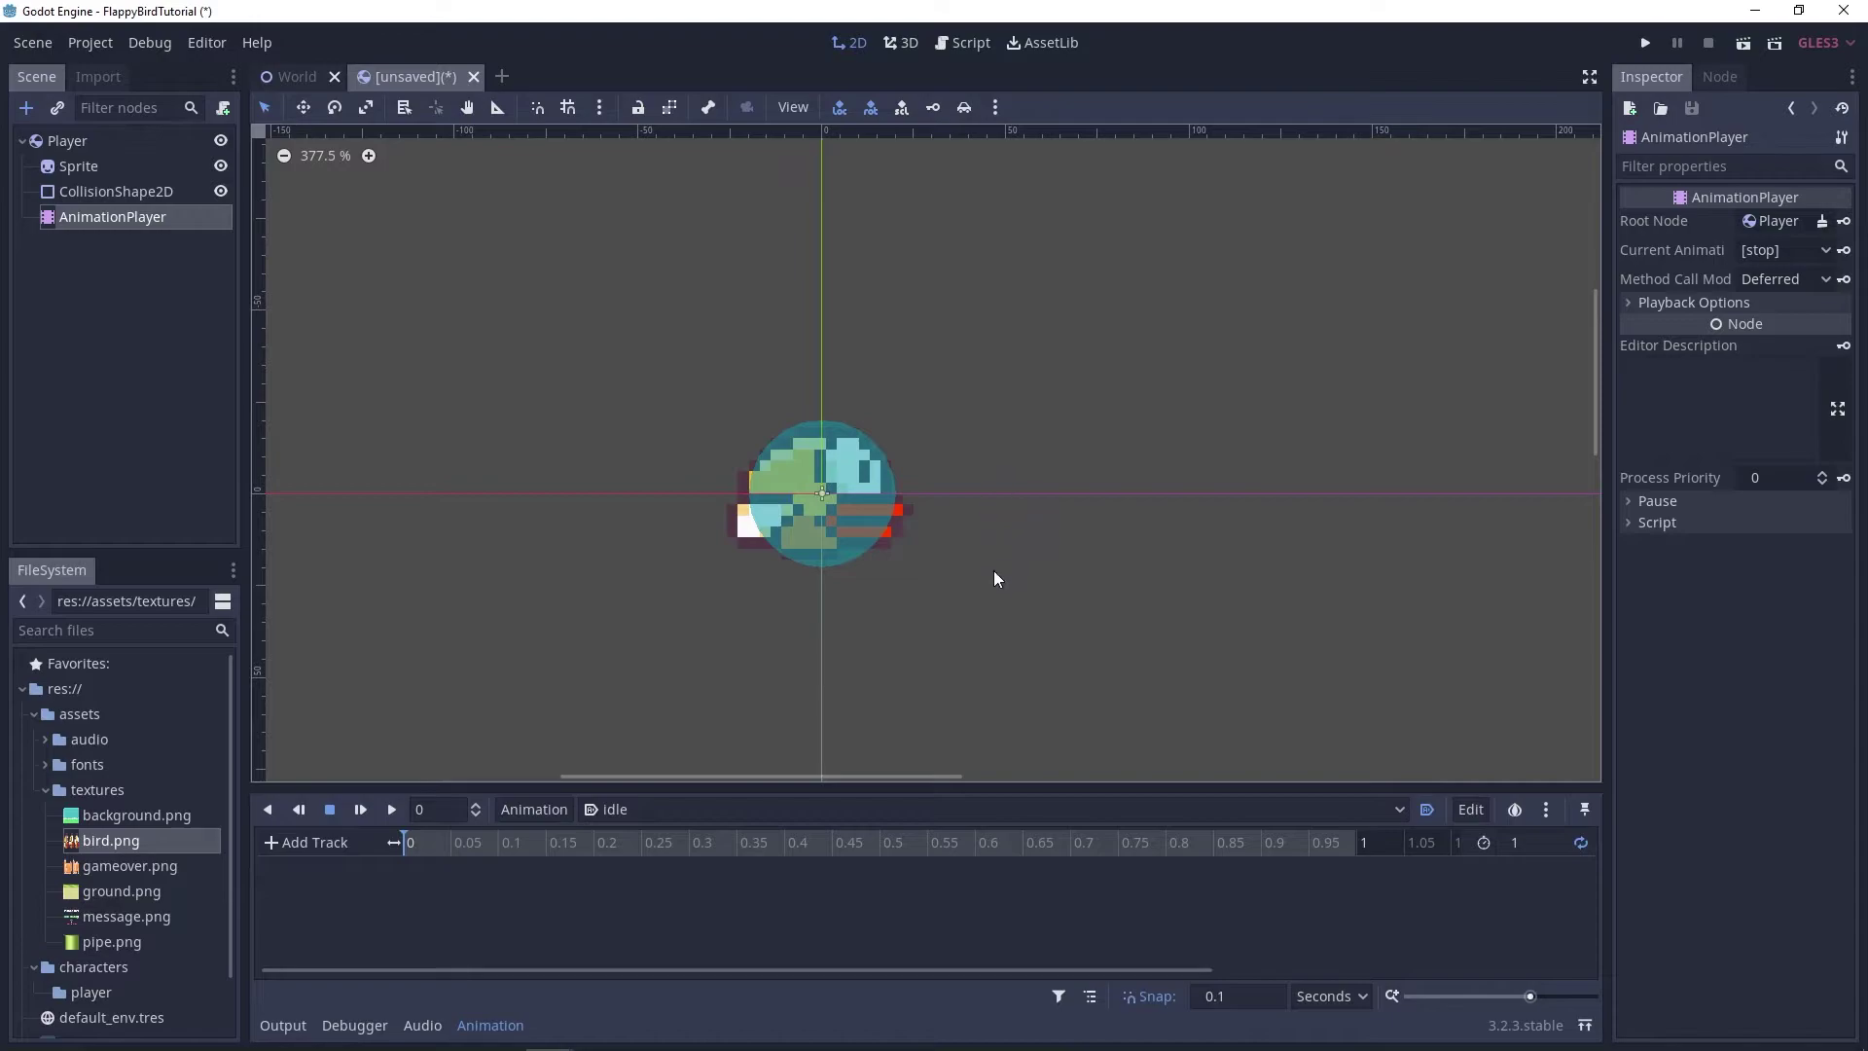
scroll(988, 424, left, 2)
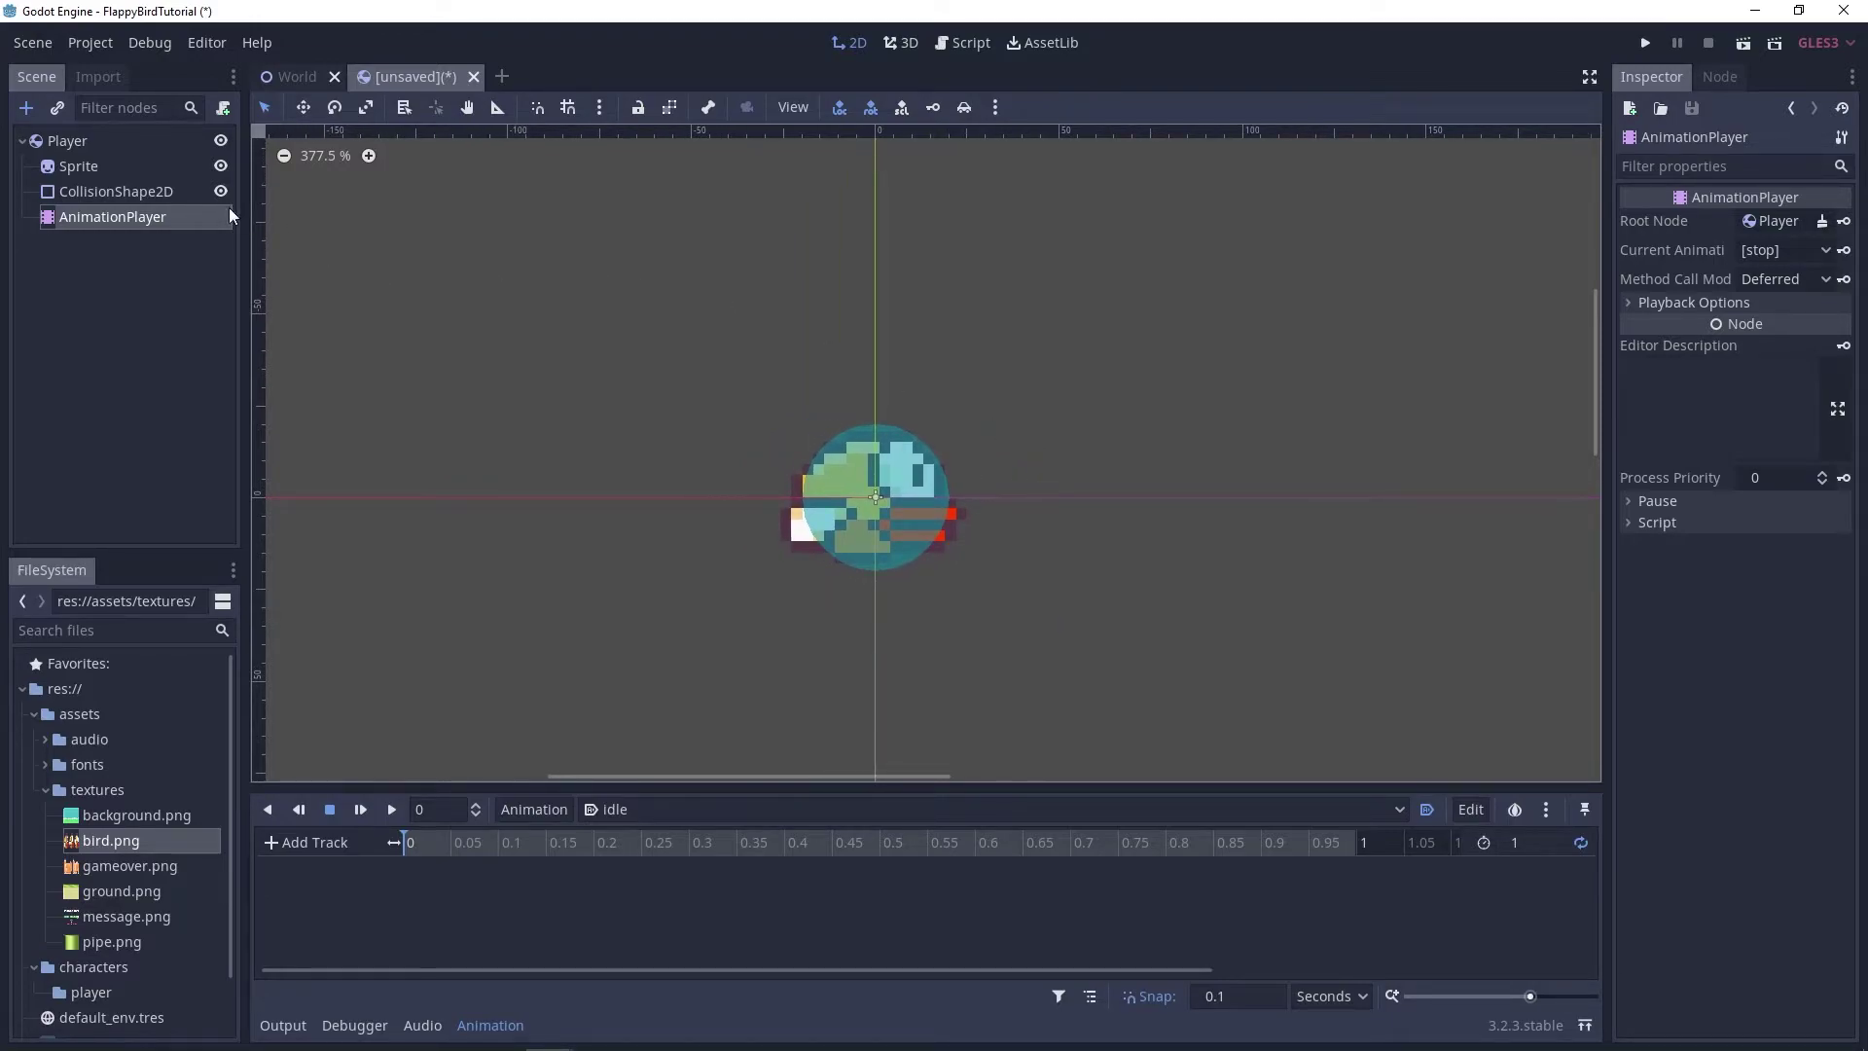
Key the Sprite's position at 0 s with y -5, creating a position track.
click(103, 167)
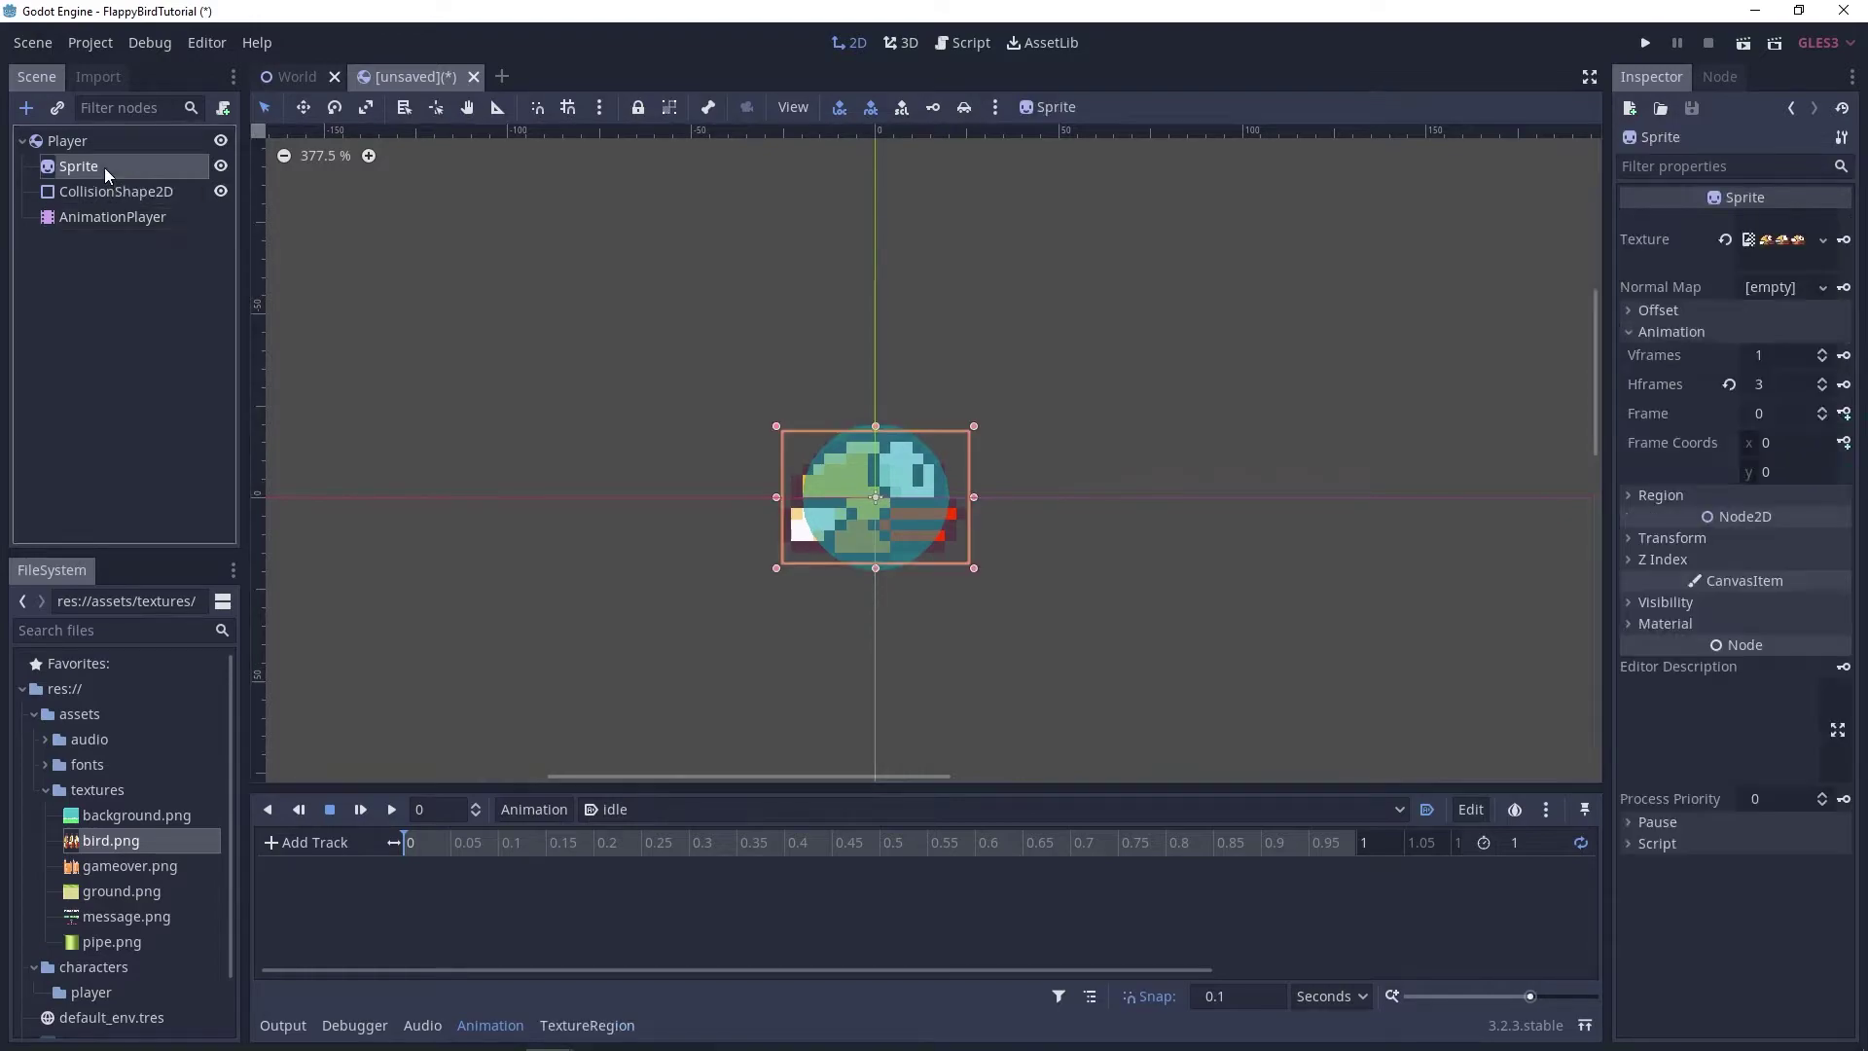
click(1653, 538)
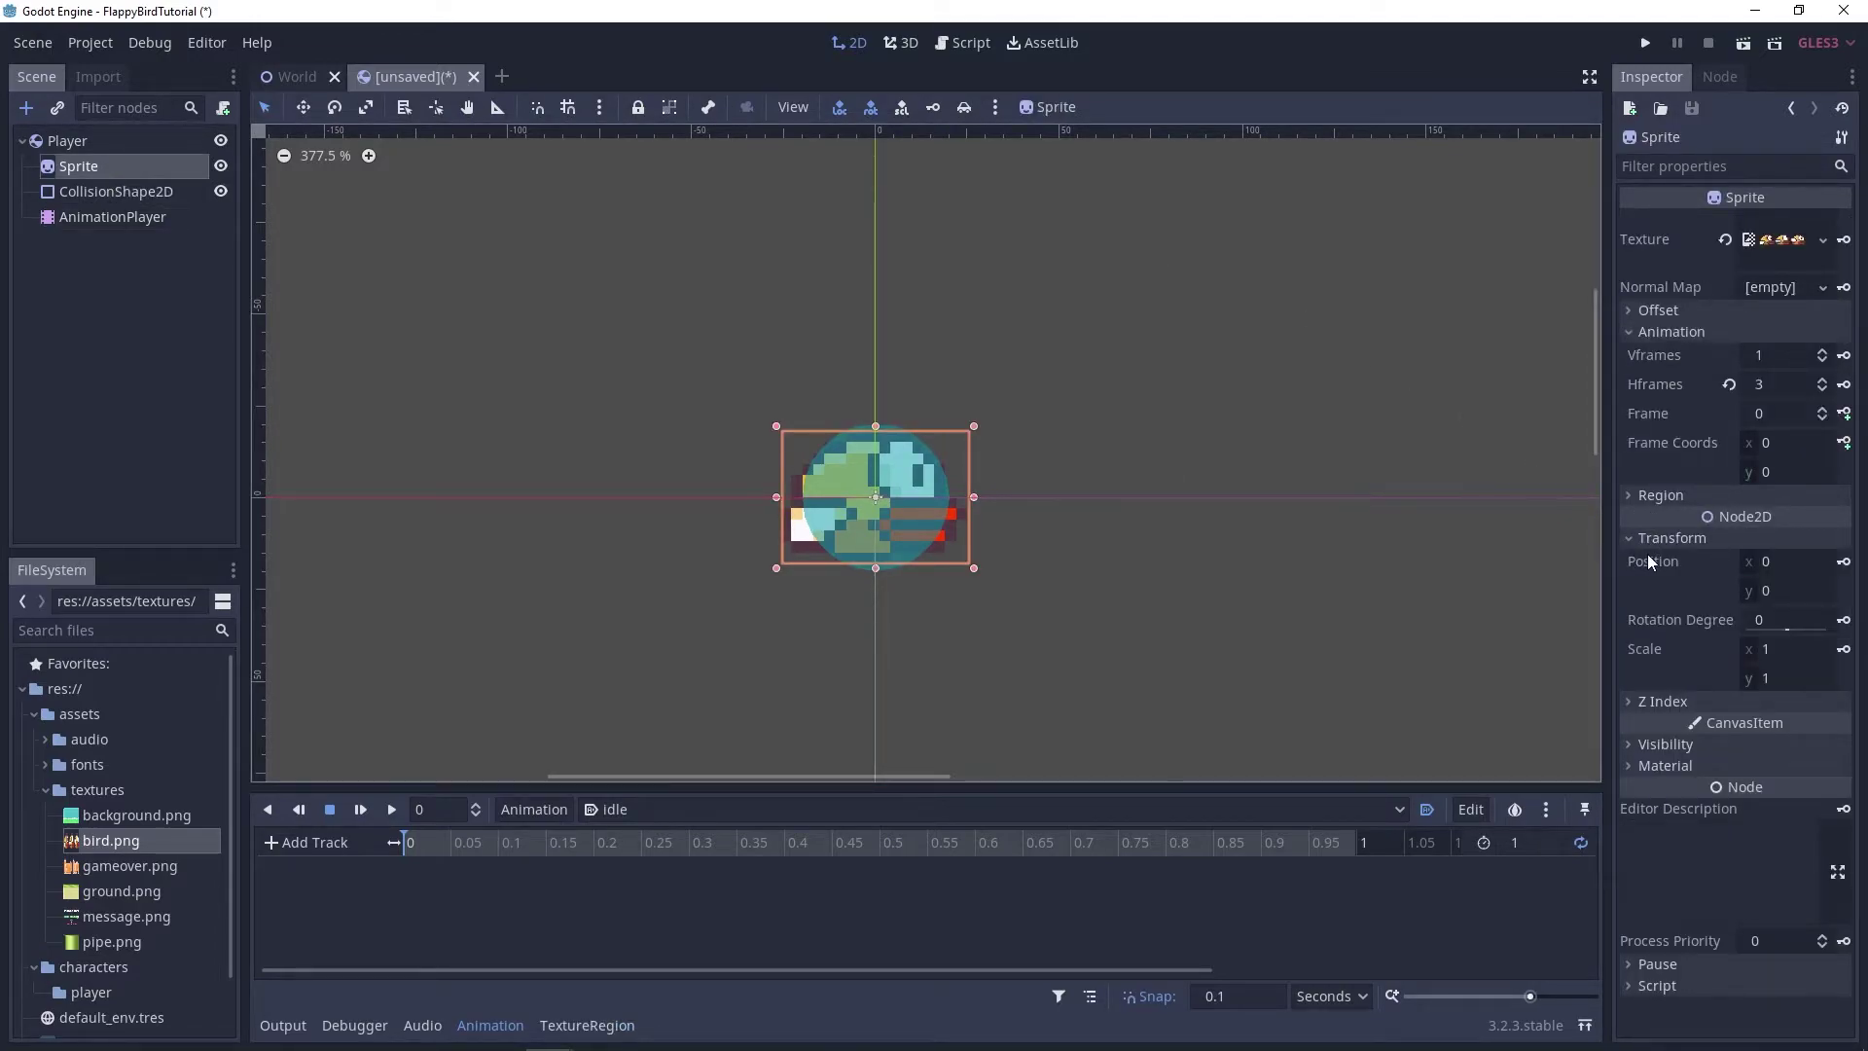
click(1783, 590)
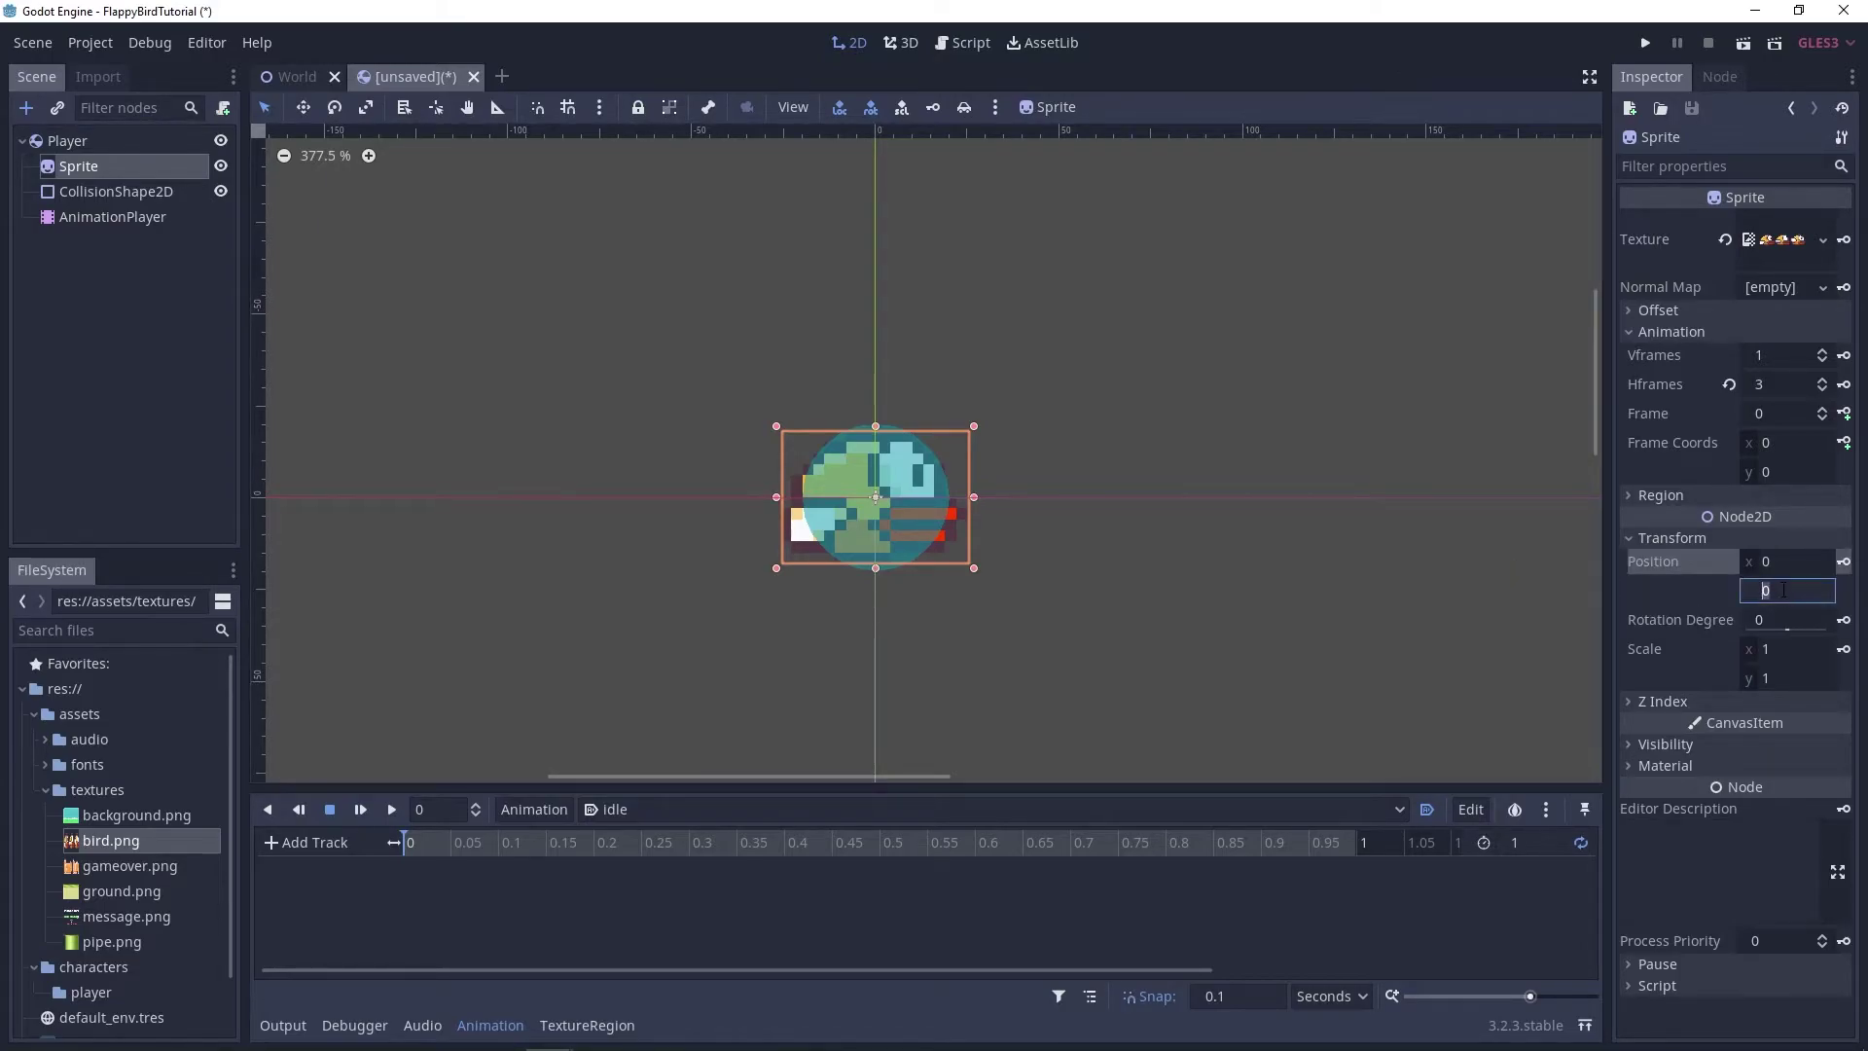
text(-5)
key(Return)
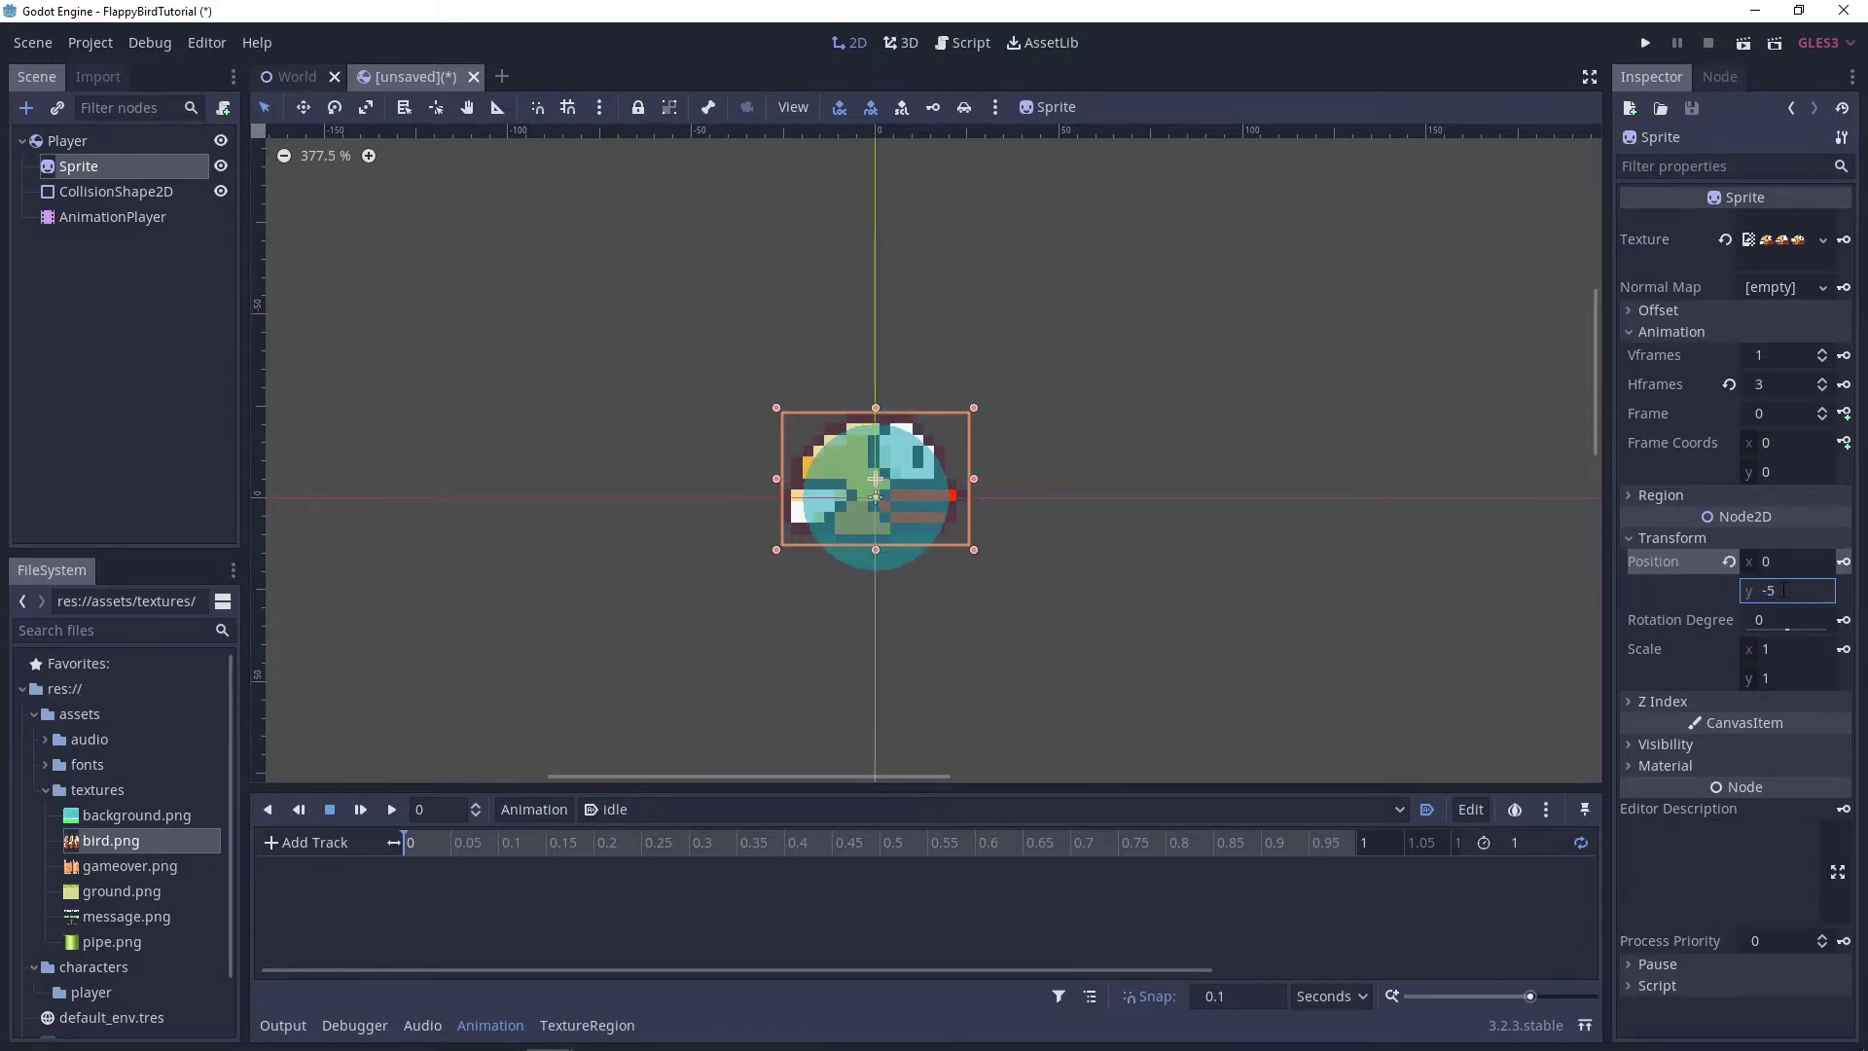
click(1843, 561)
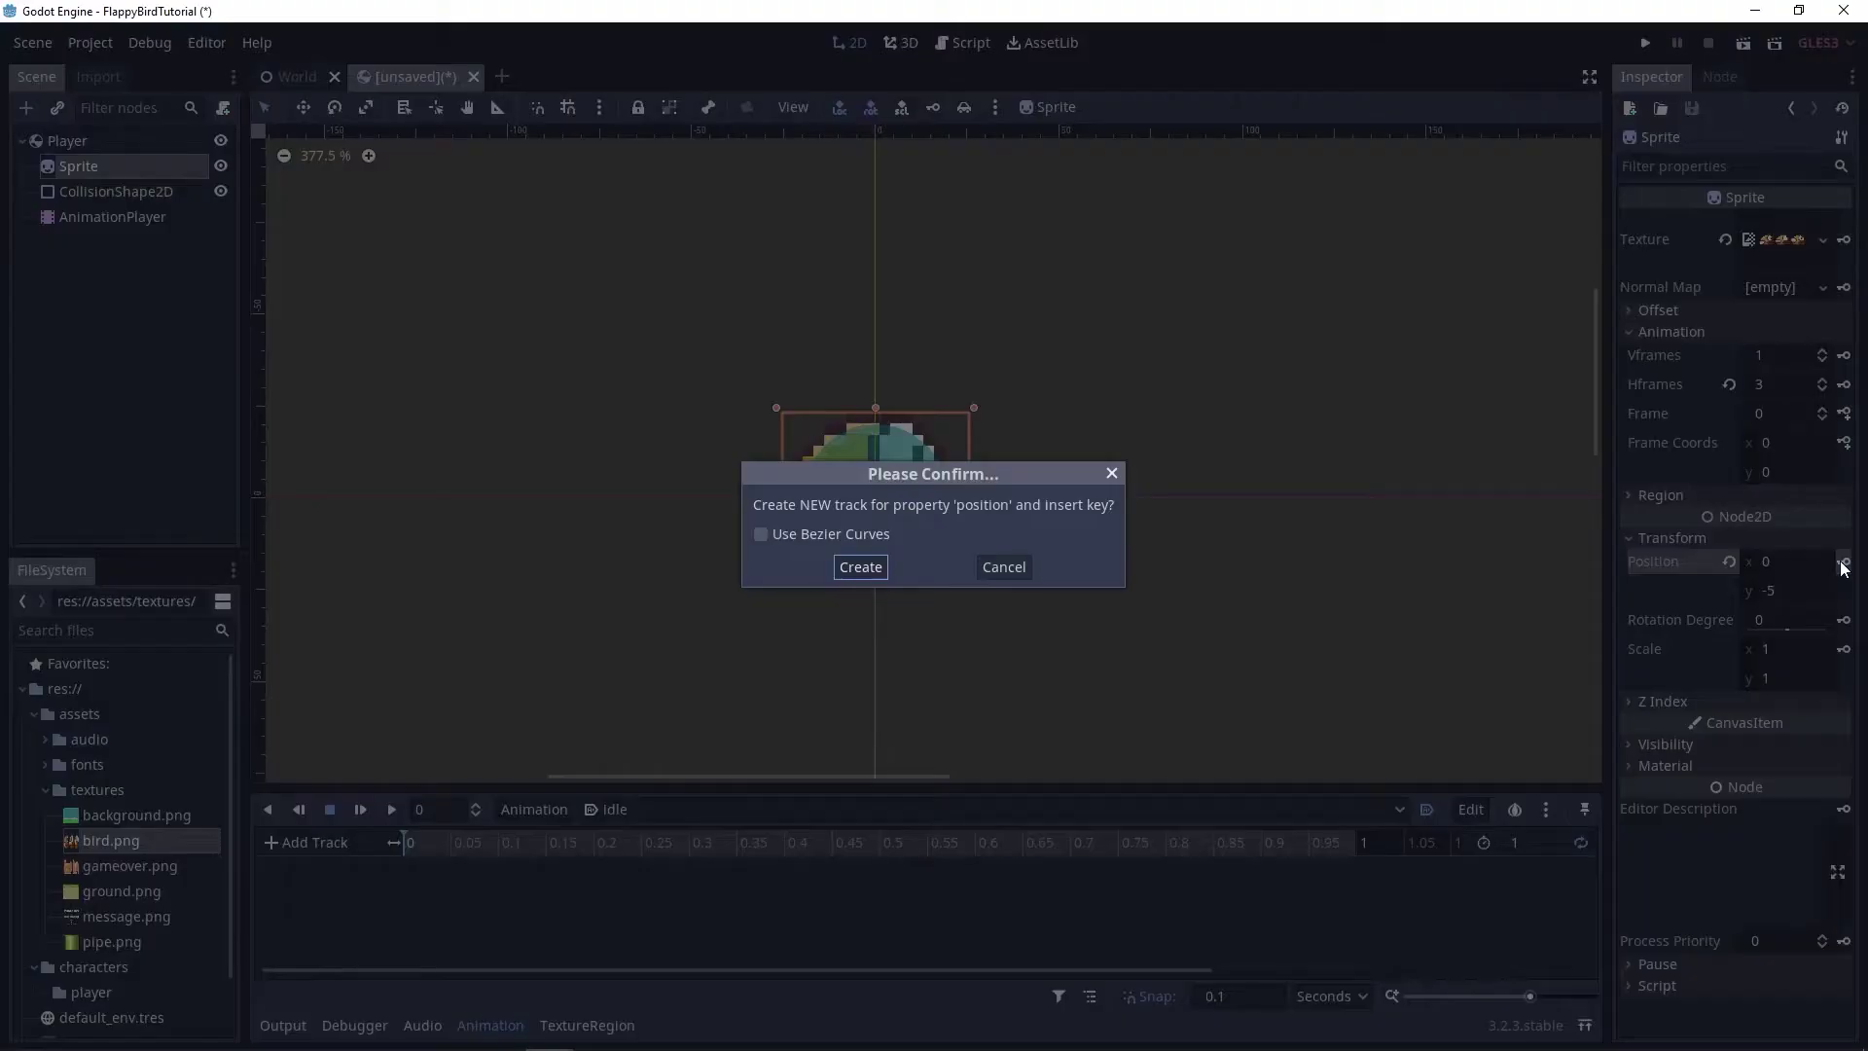
click(860, 567)
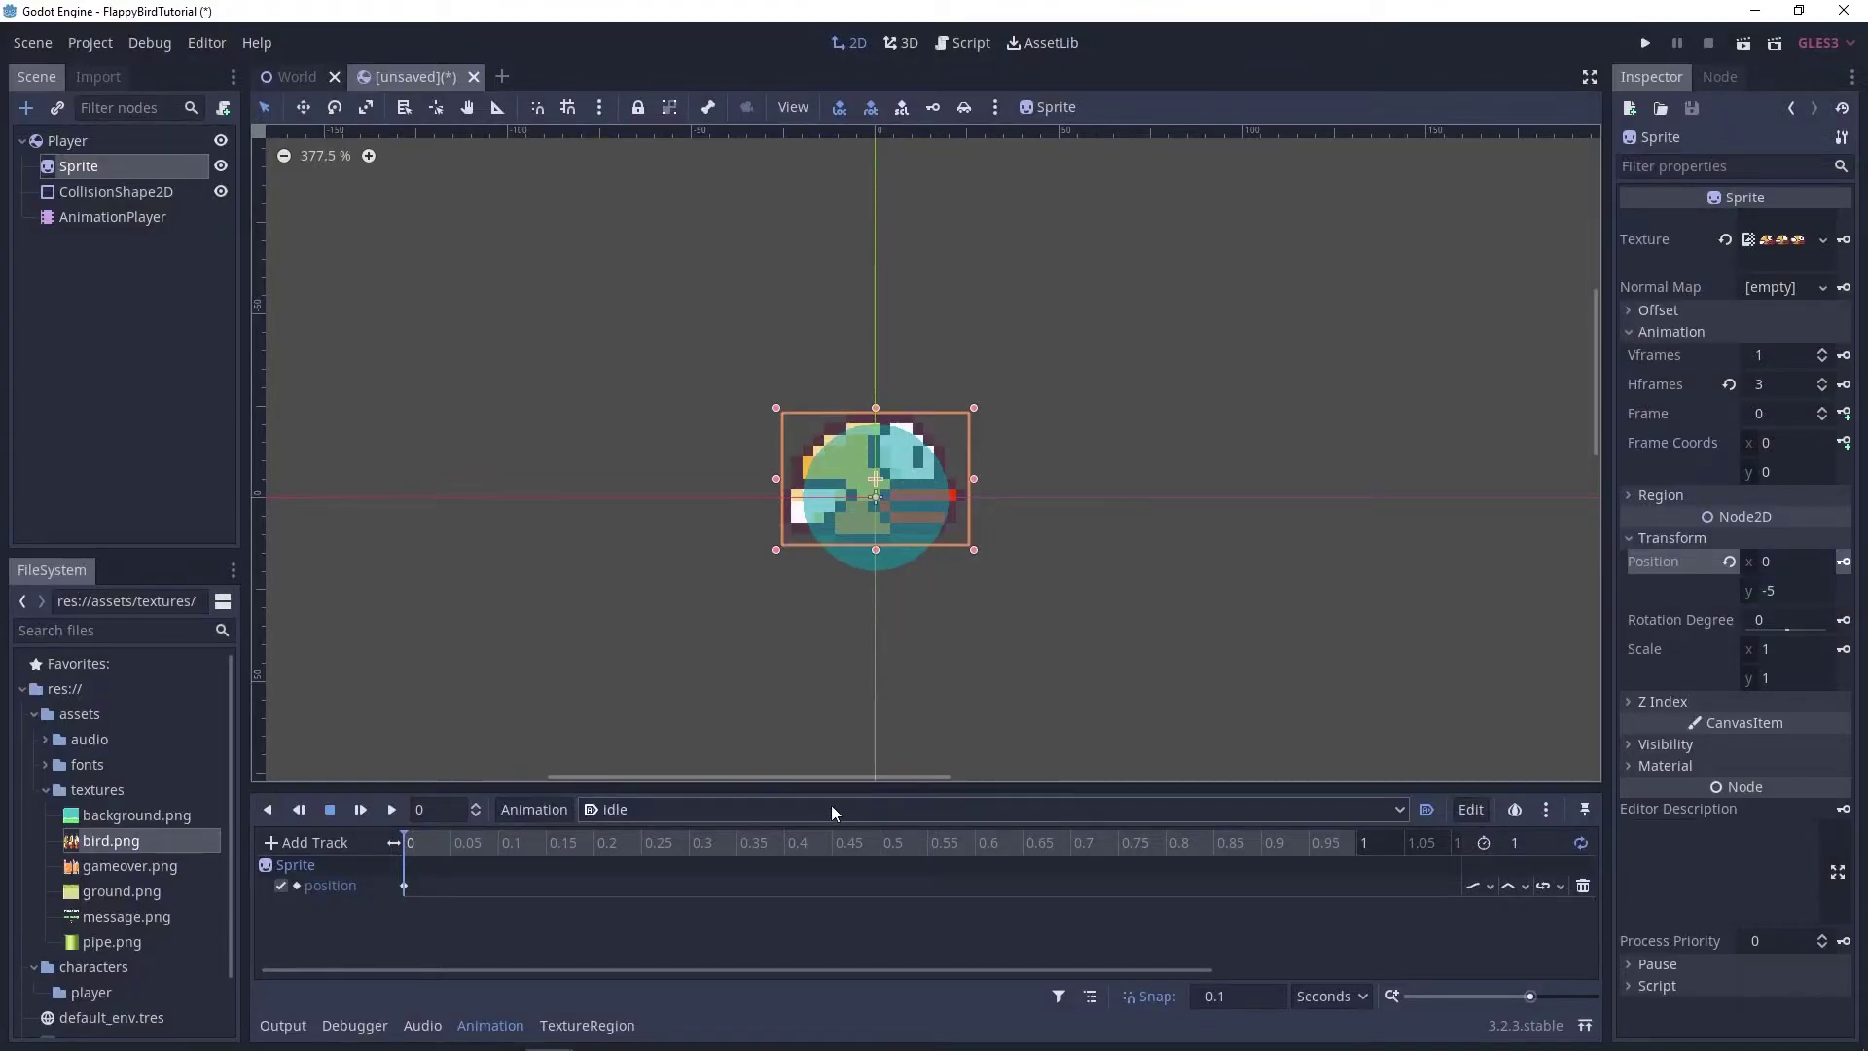
Insert a second Sprite position key at 0.5 seconds with y 5.
click(887, 846)
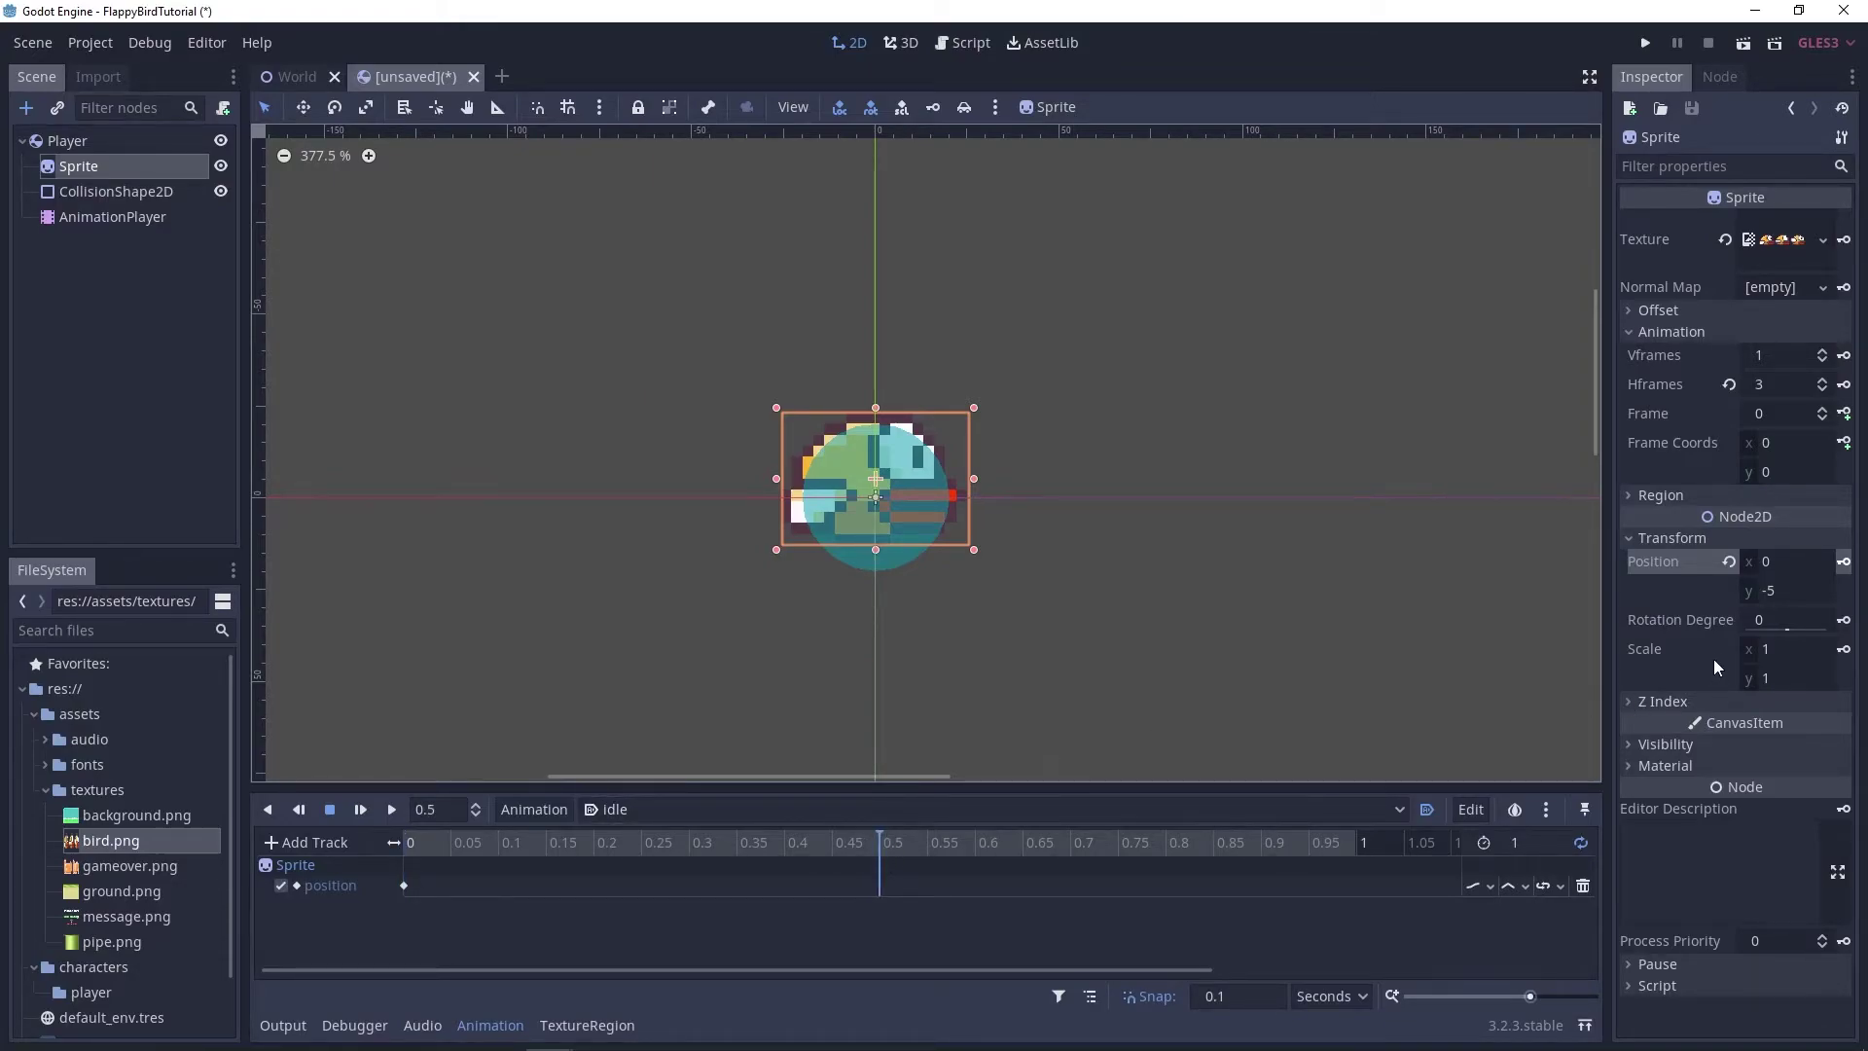
click(1796, 591)
key(Delete)
key(Return)
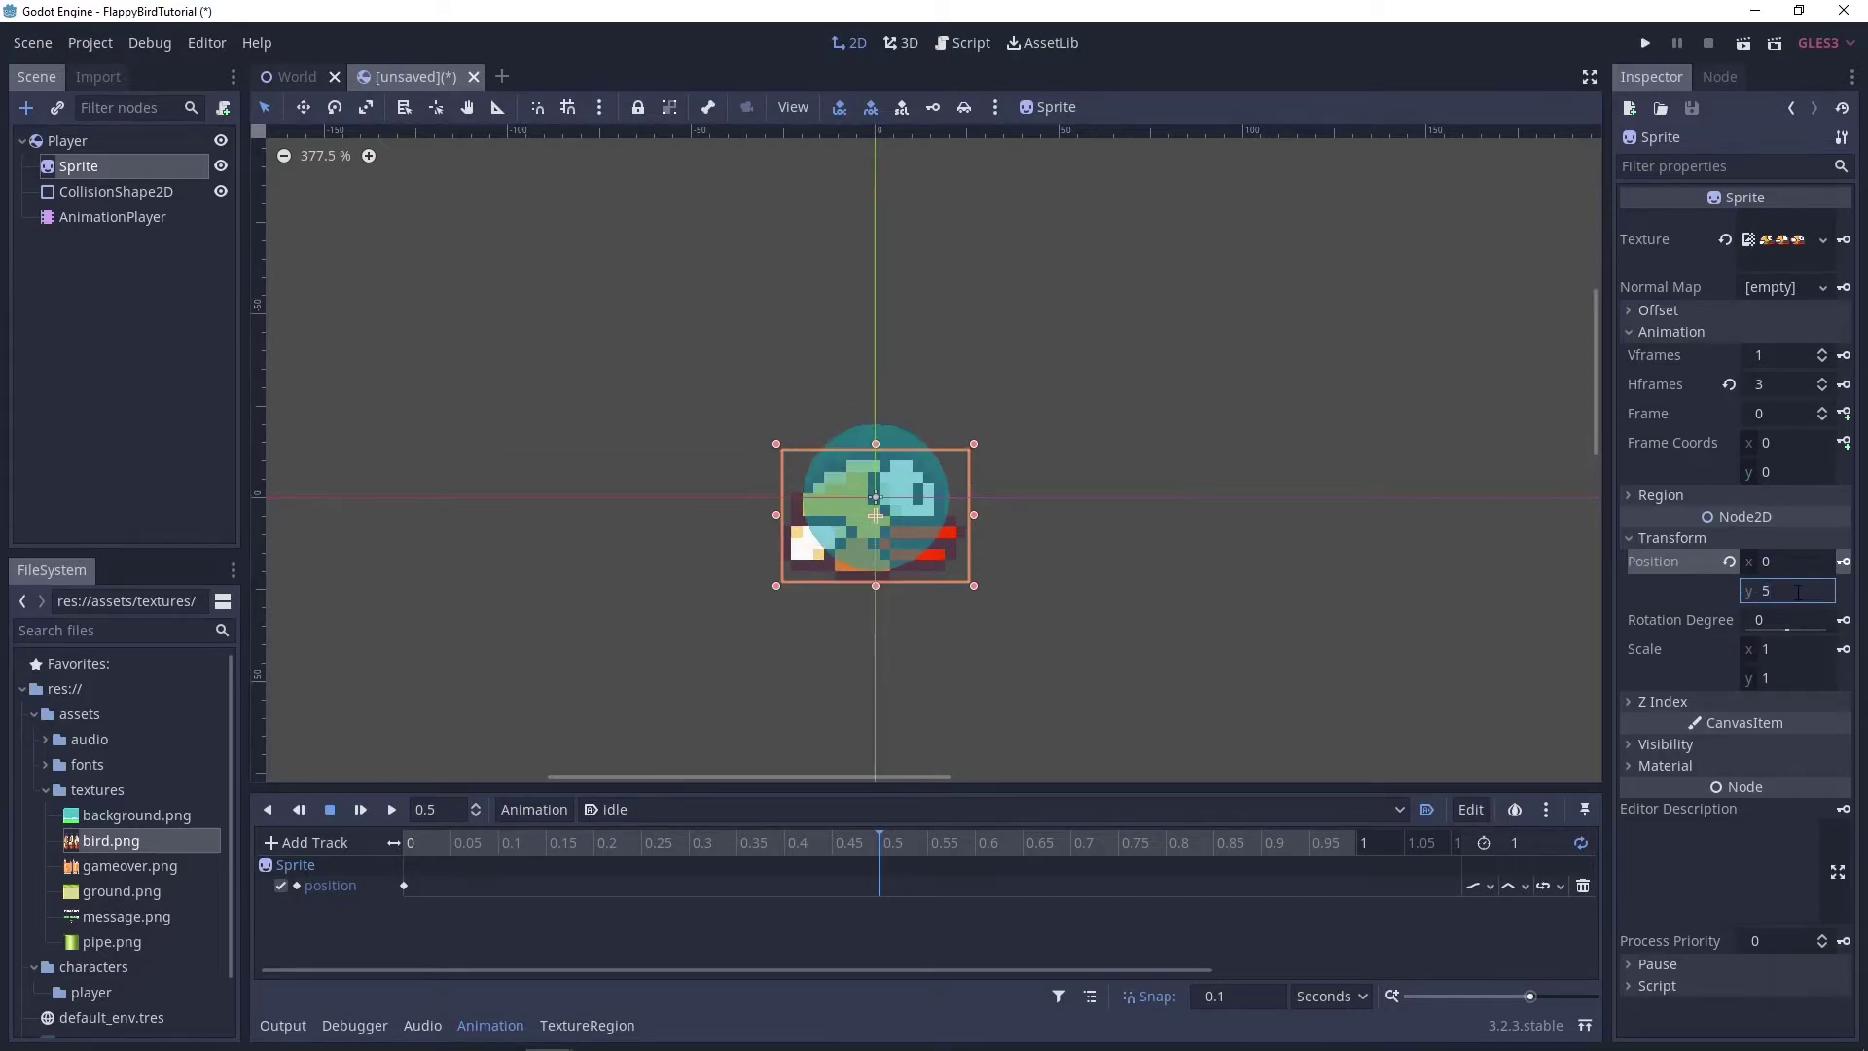
click(1843, 562)
Switch the idle position track to Cubic interpolation while previewing the bob.
click(366, 810)
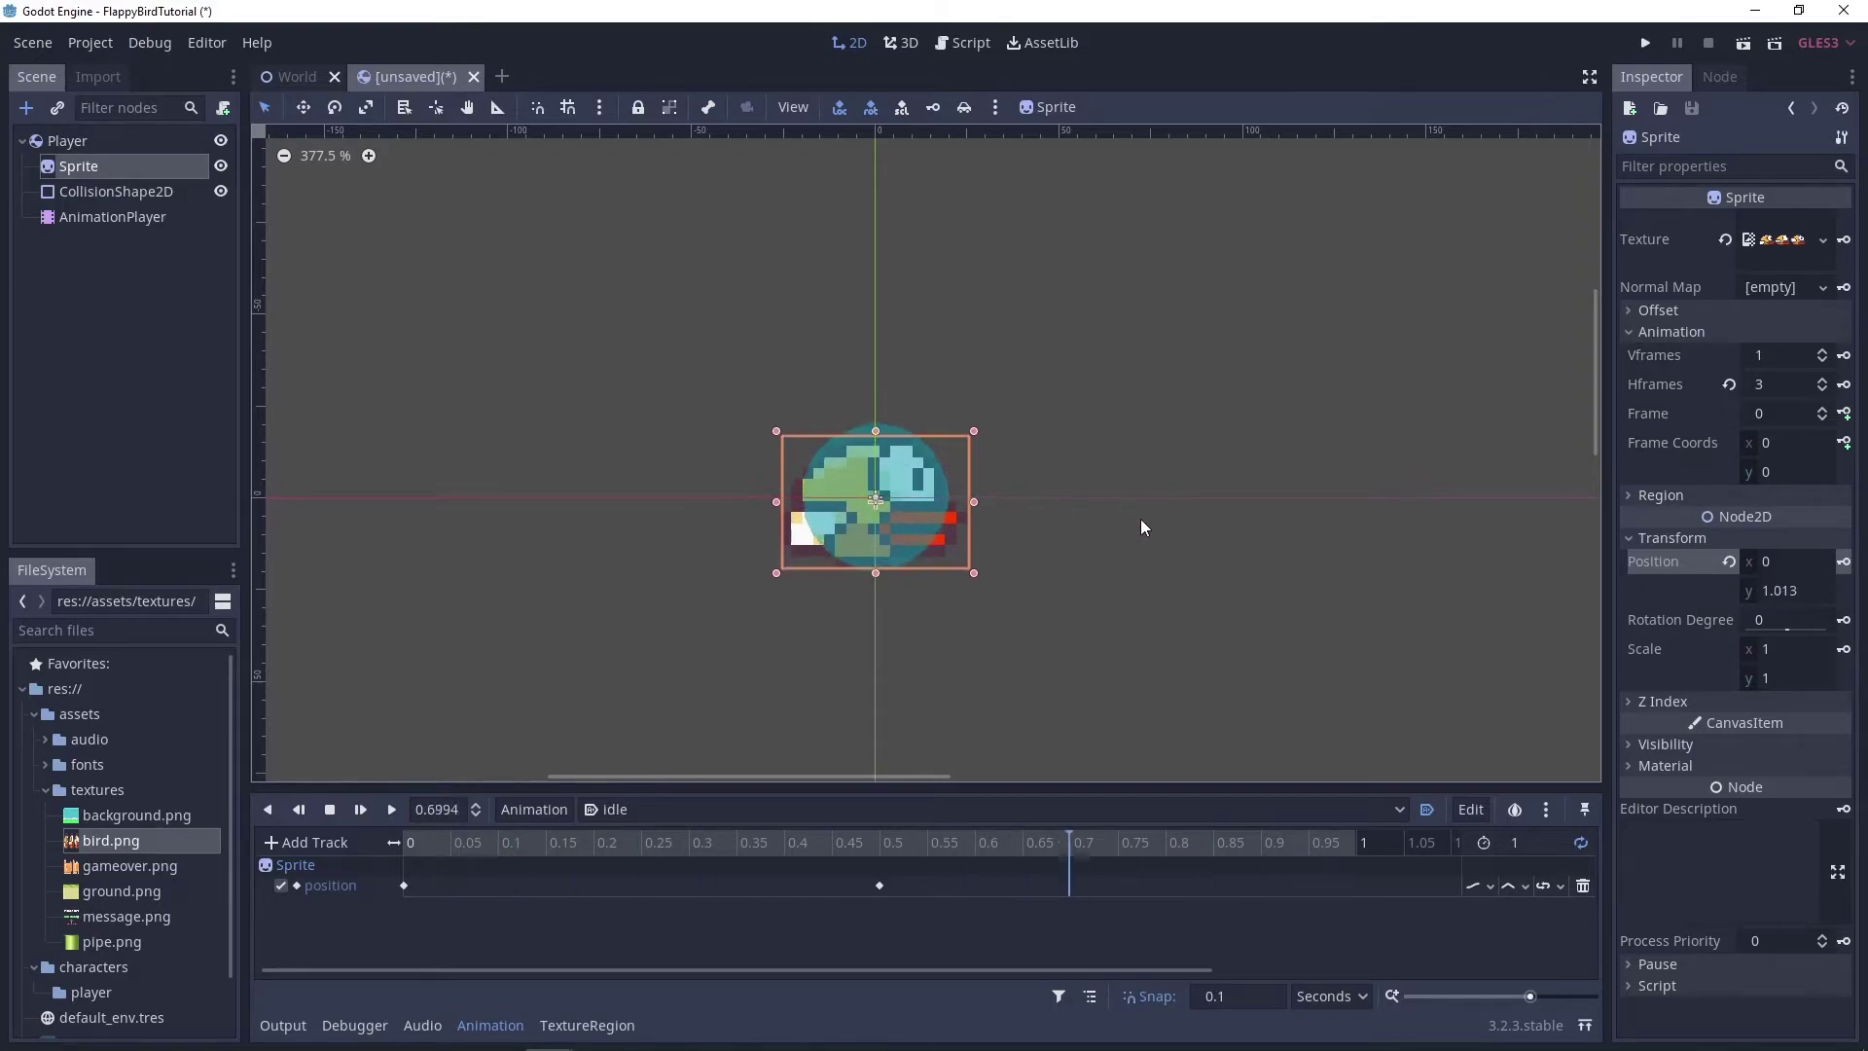
click(1513, 888)
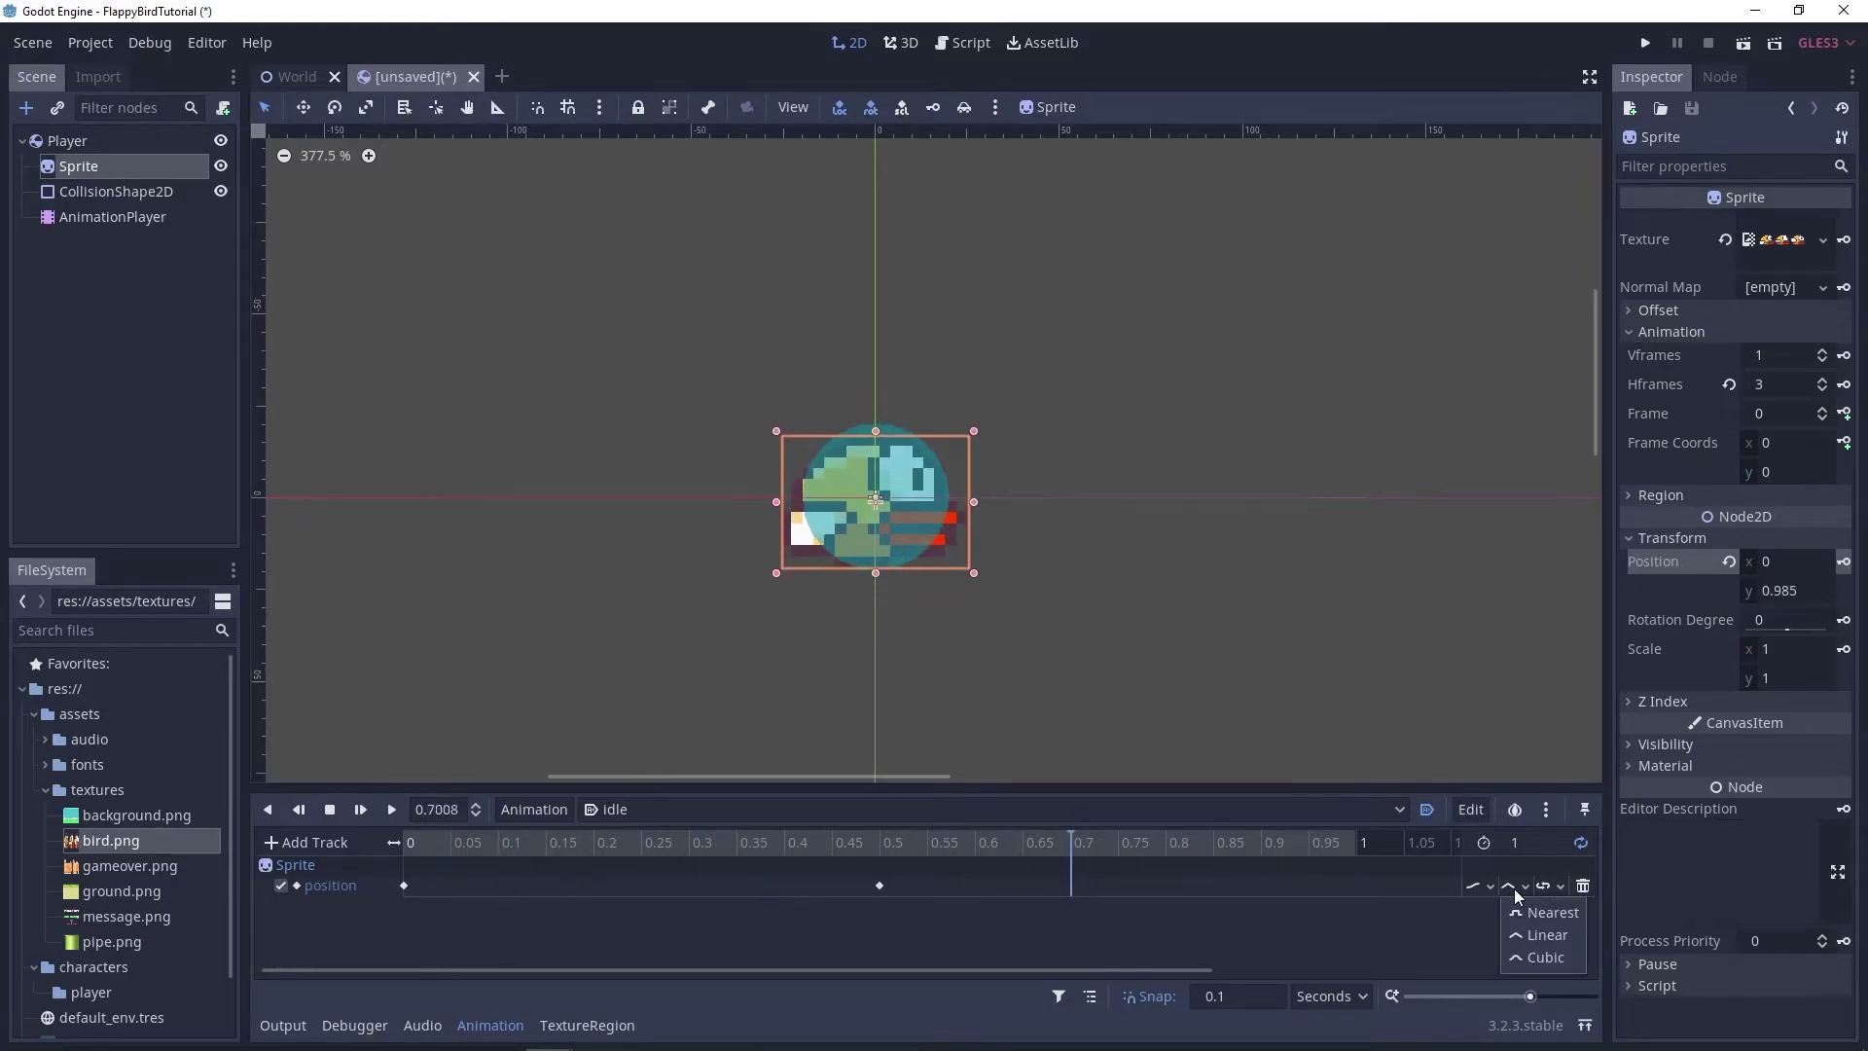
click(1549, 959)
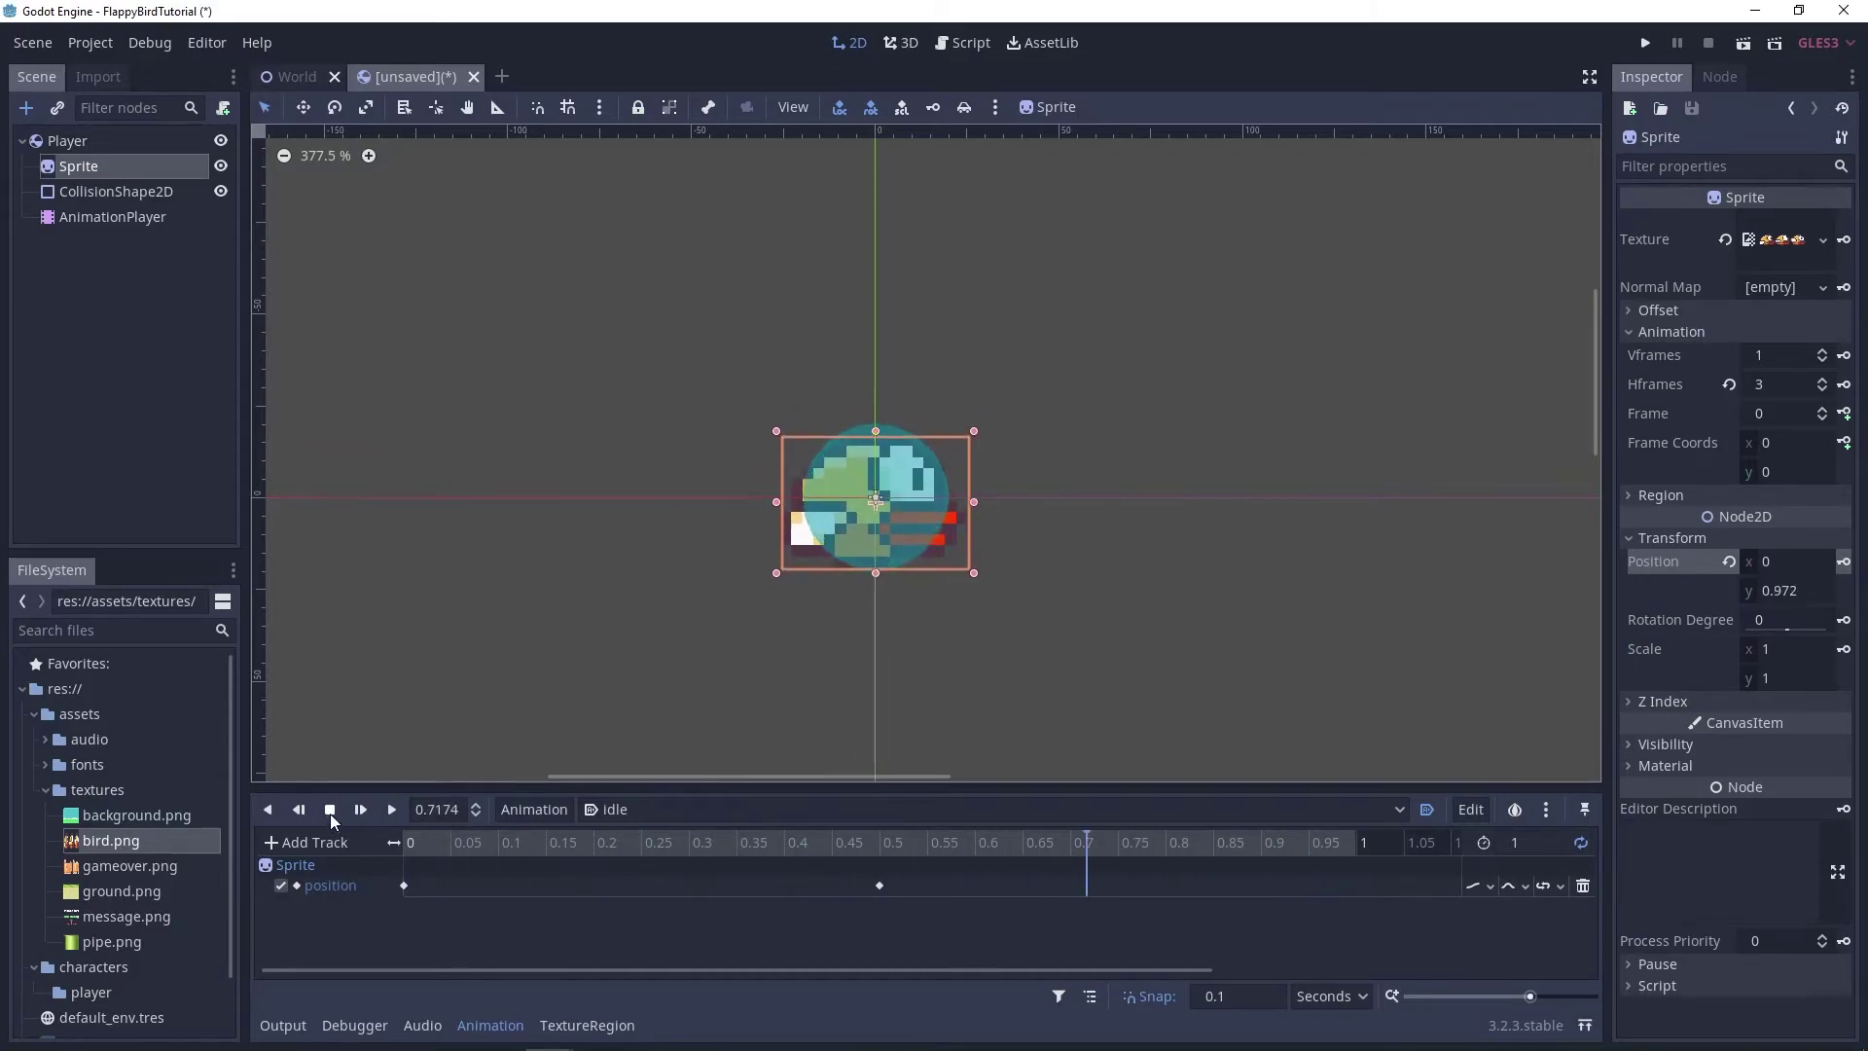
click(329, 813)
click(451, 843)
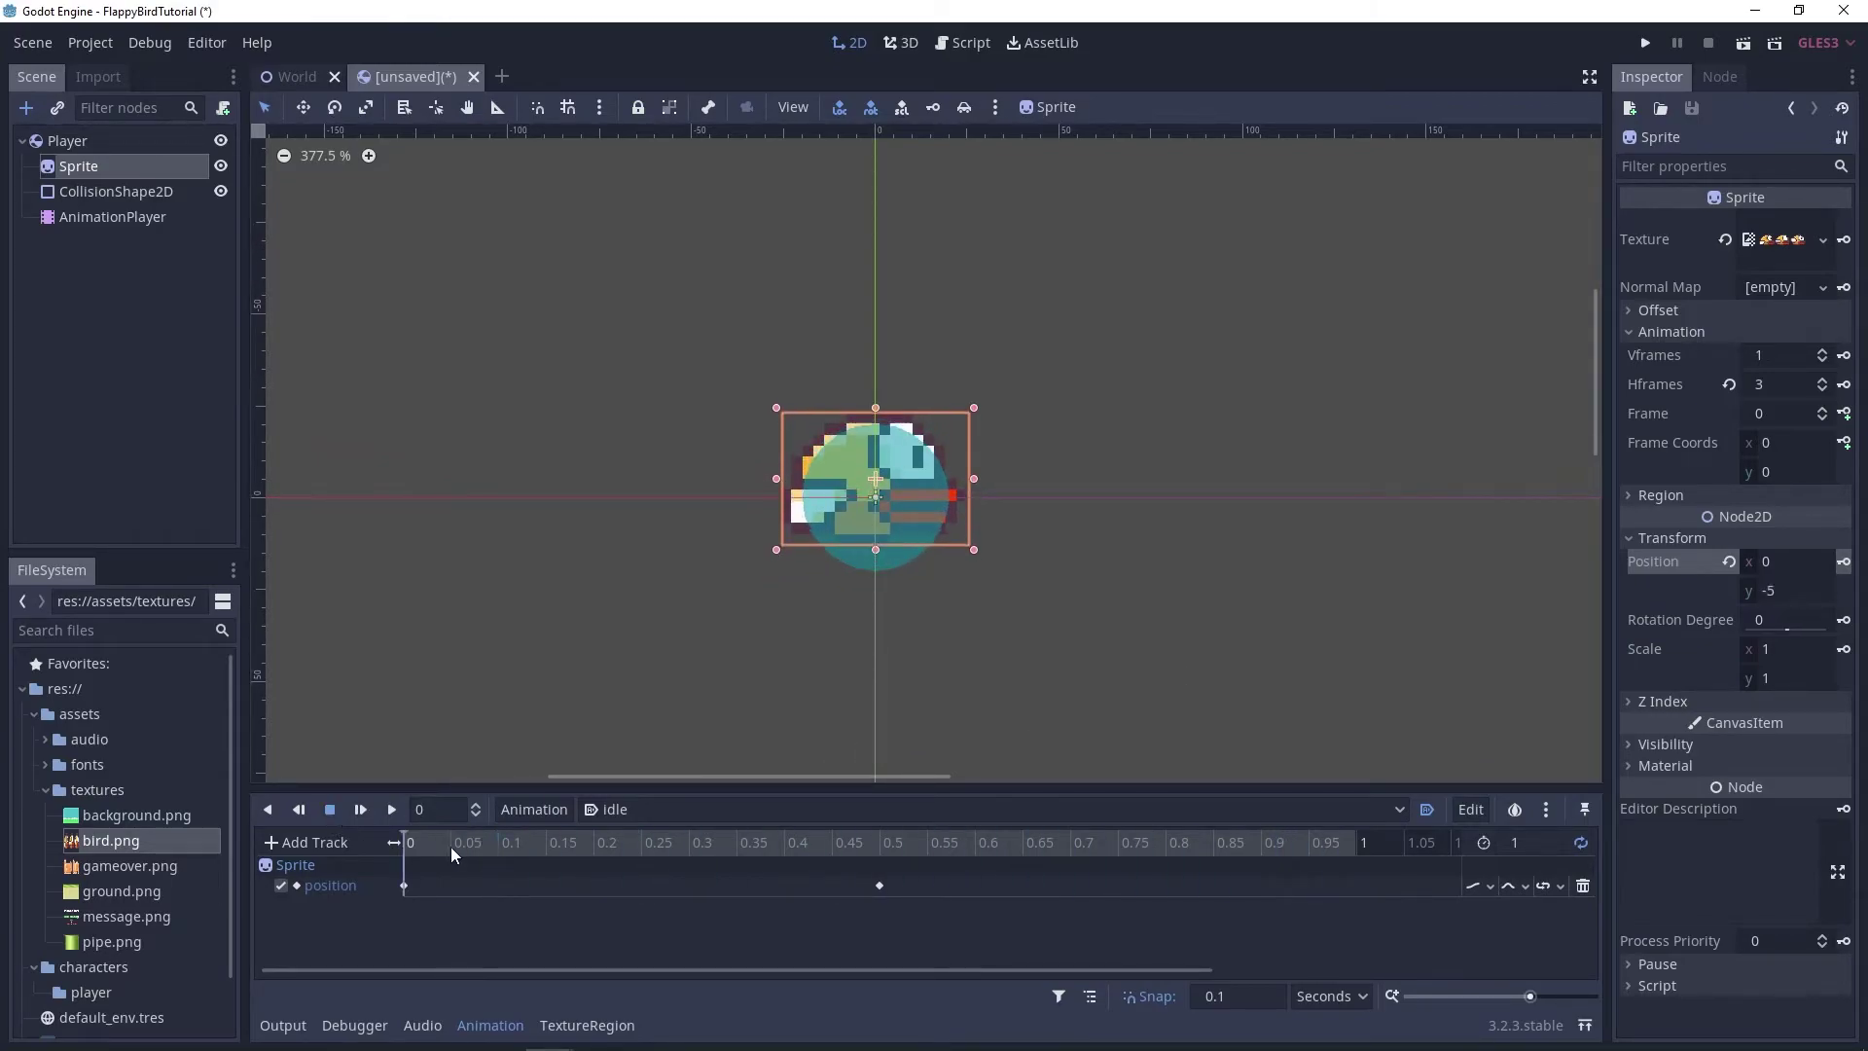
Create a new animation named flap.
click(537, 811)
click(610, 700)
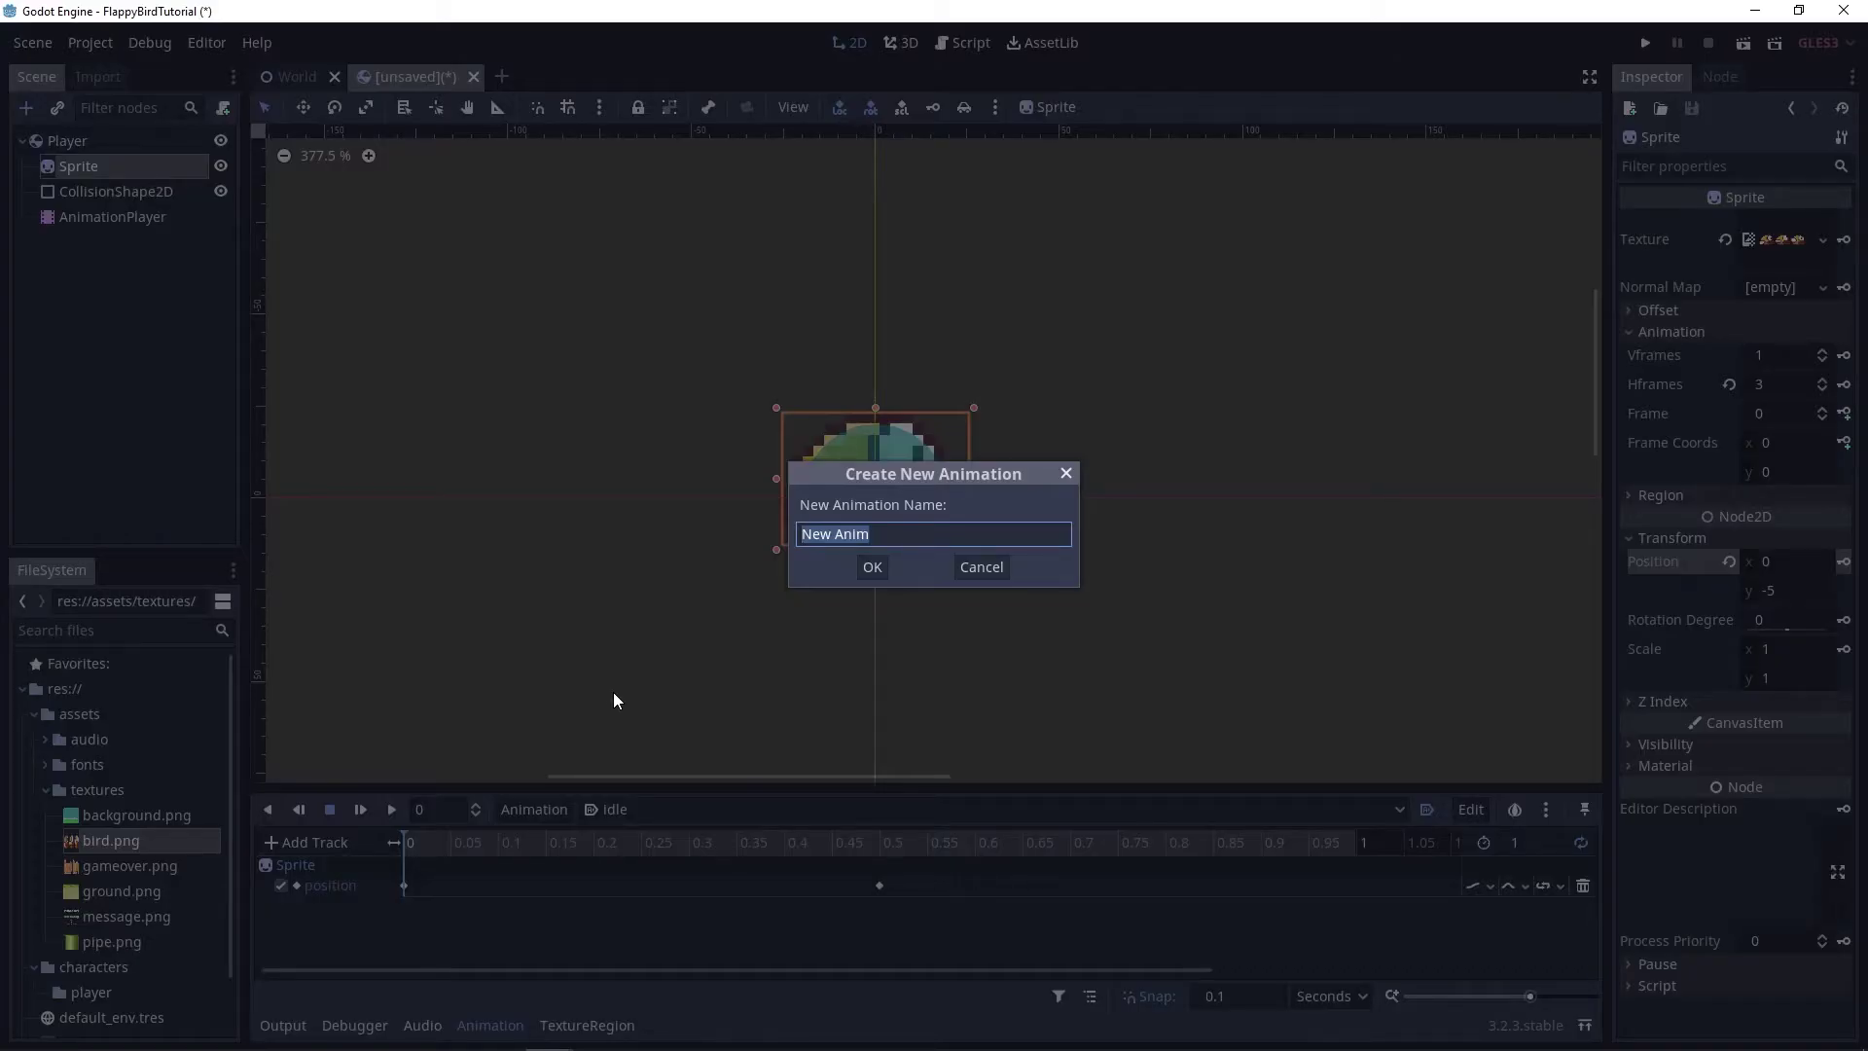
text(flap)
key(Return)
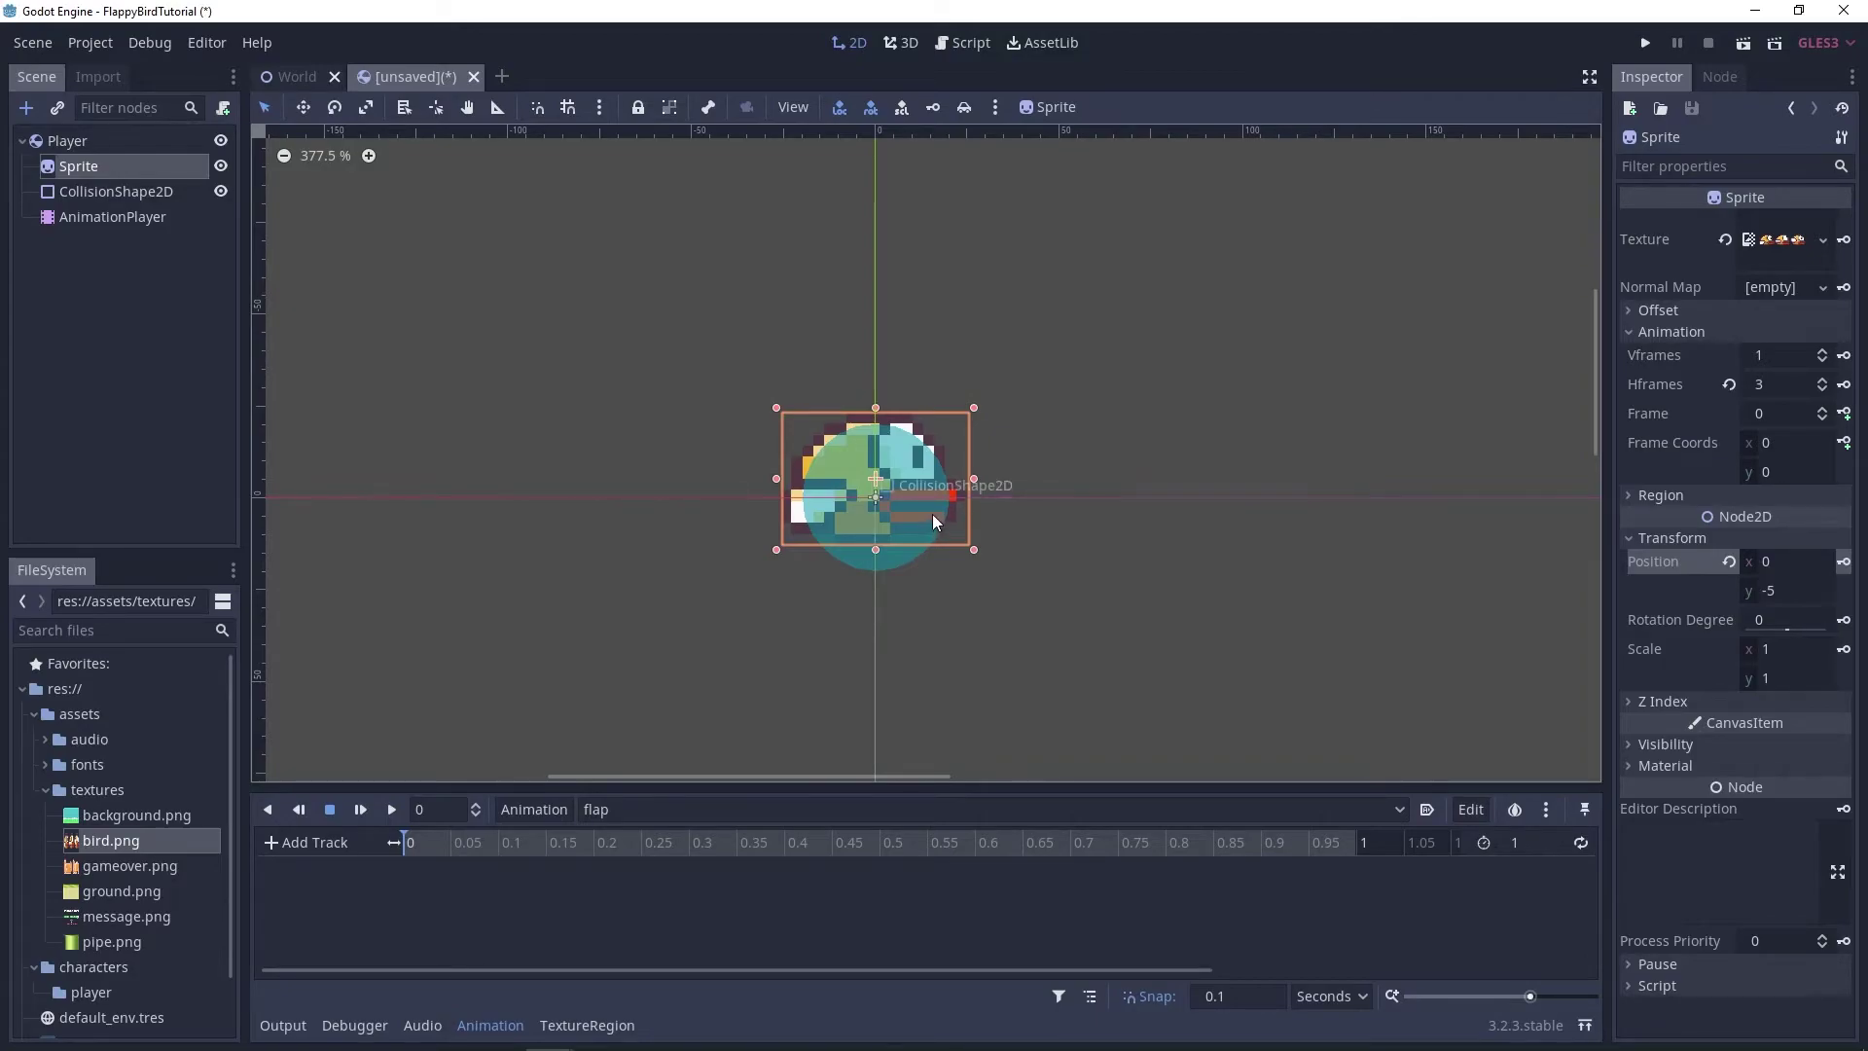
Key Sprite frames 0, 1 and 2 on a new Sprite frame track.
mouse_move(1650, 412)
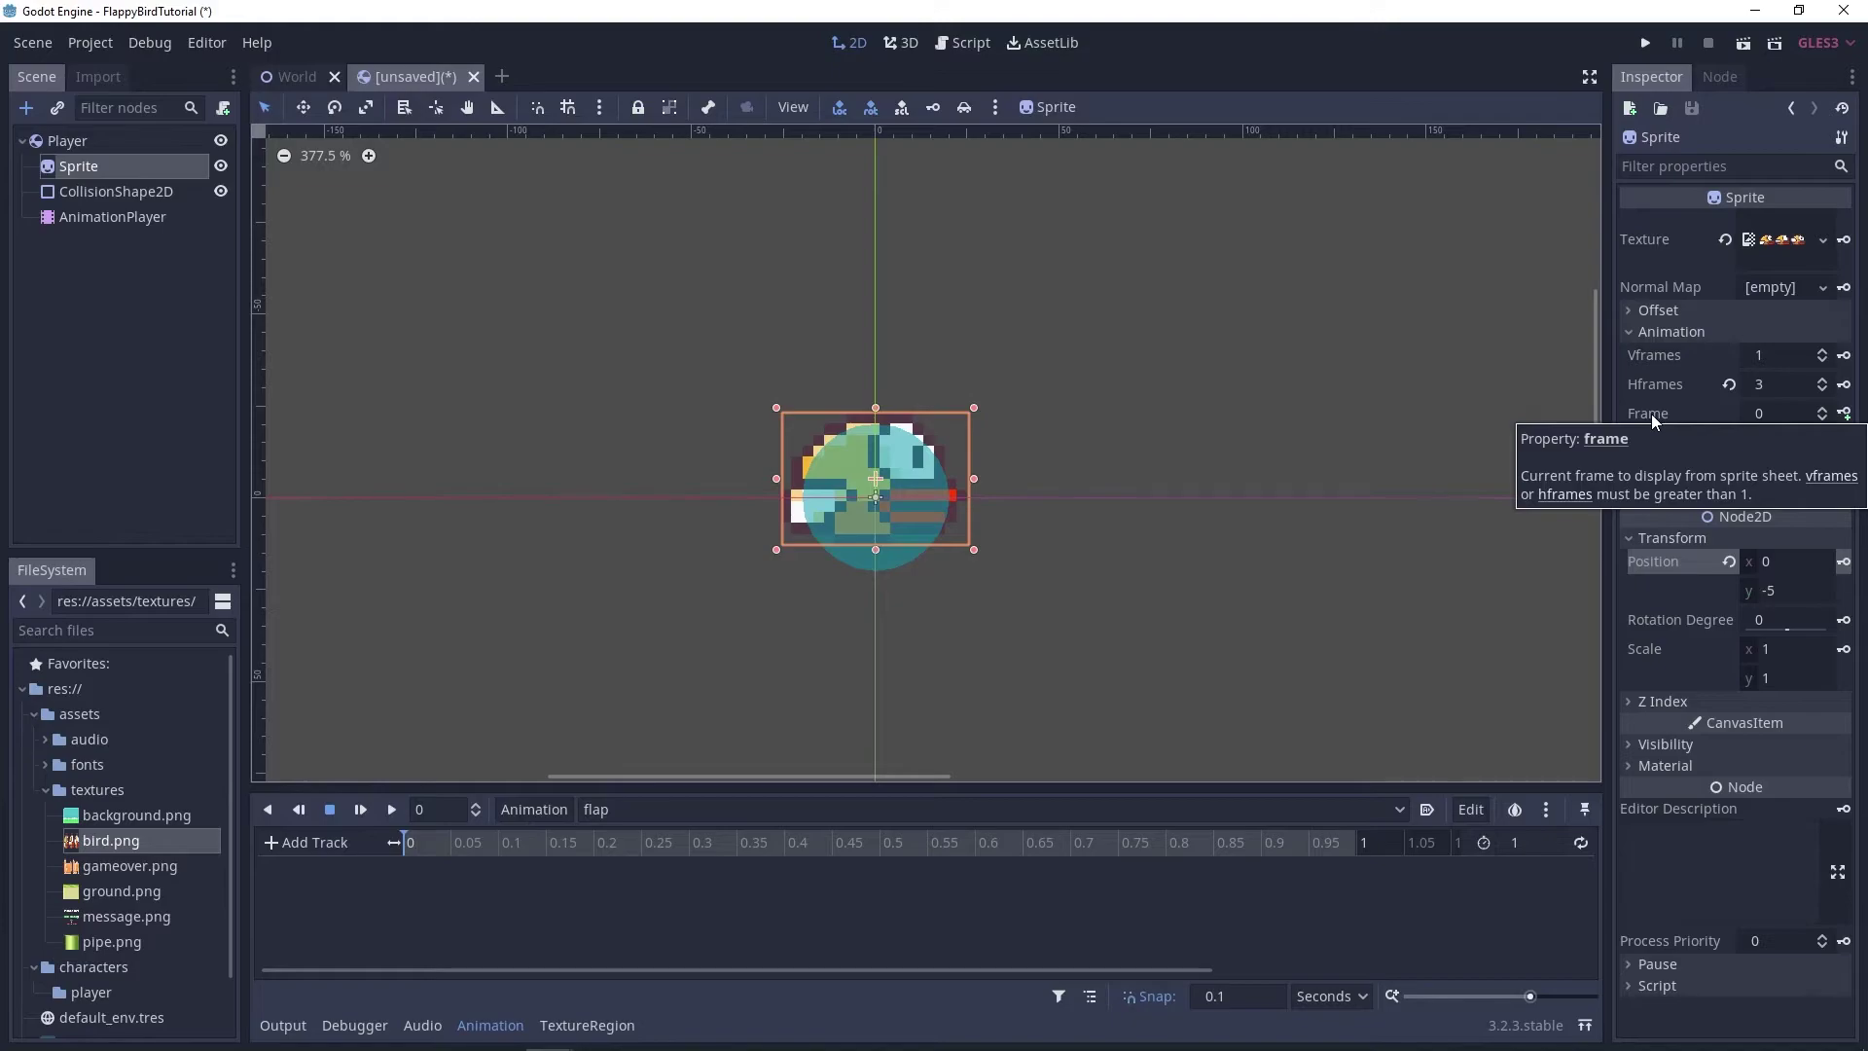
click(1821, 408)
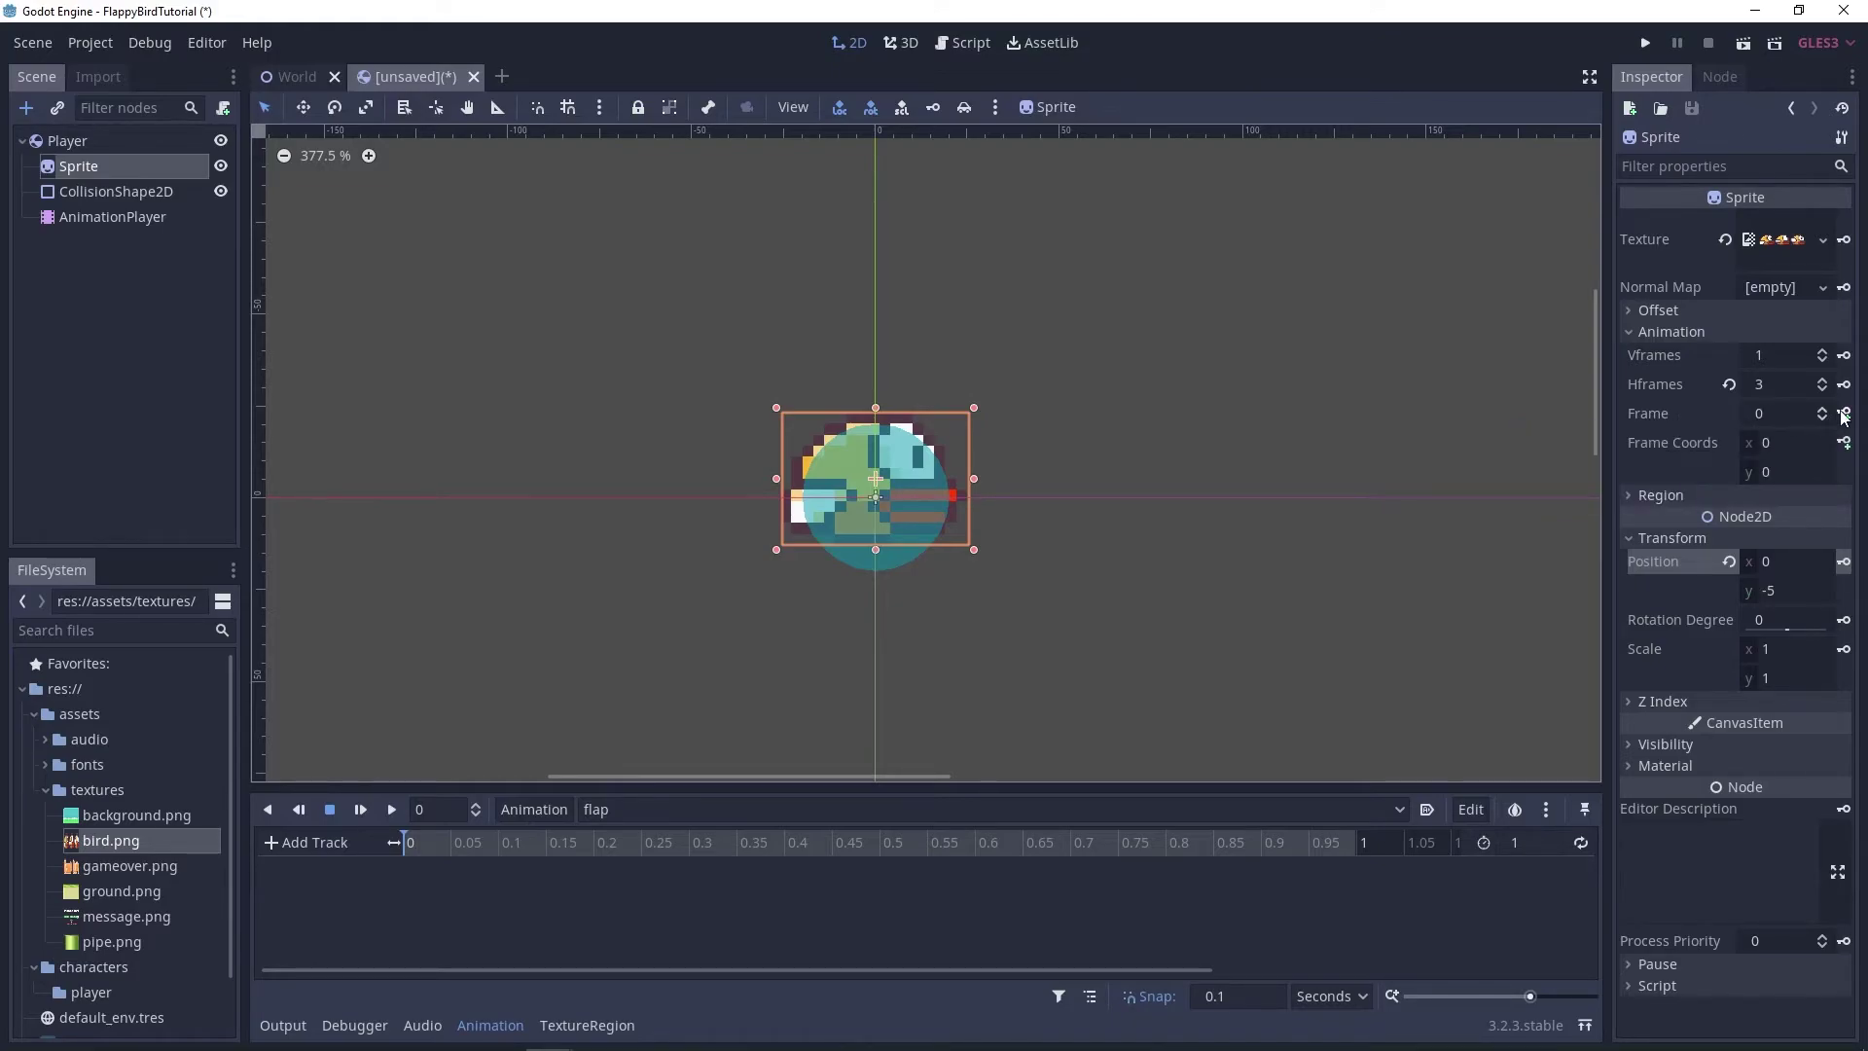
click(1844, 413)
click(874, 574)
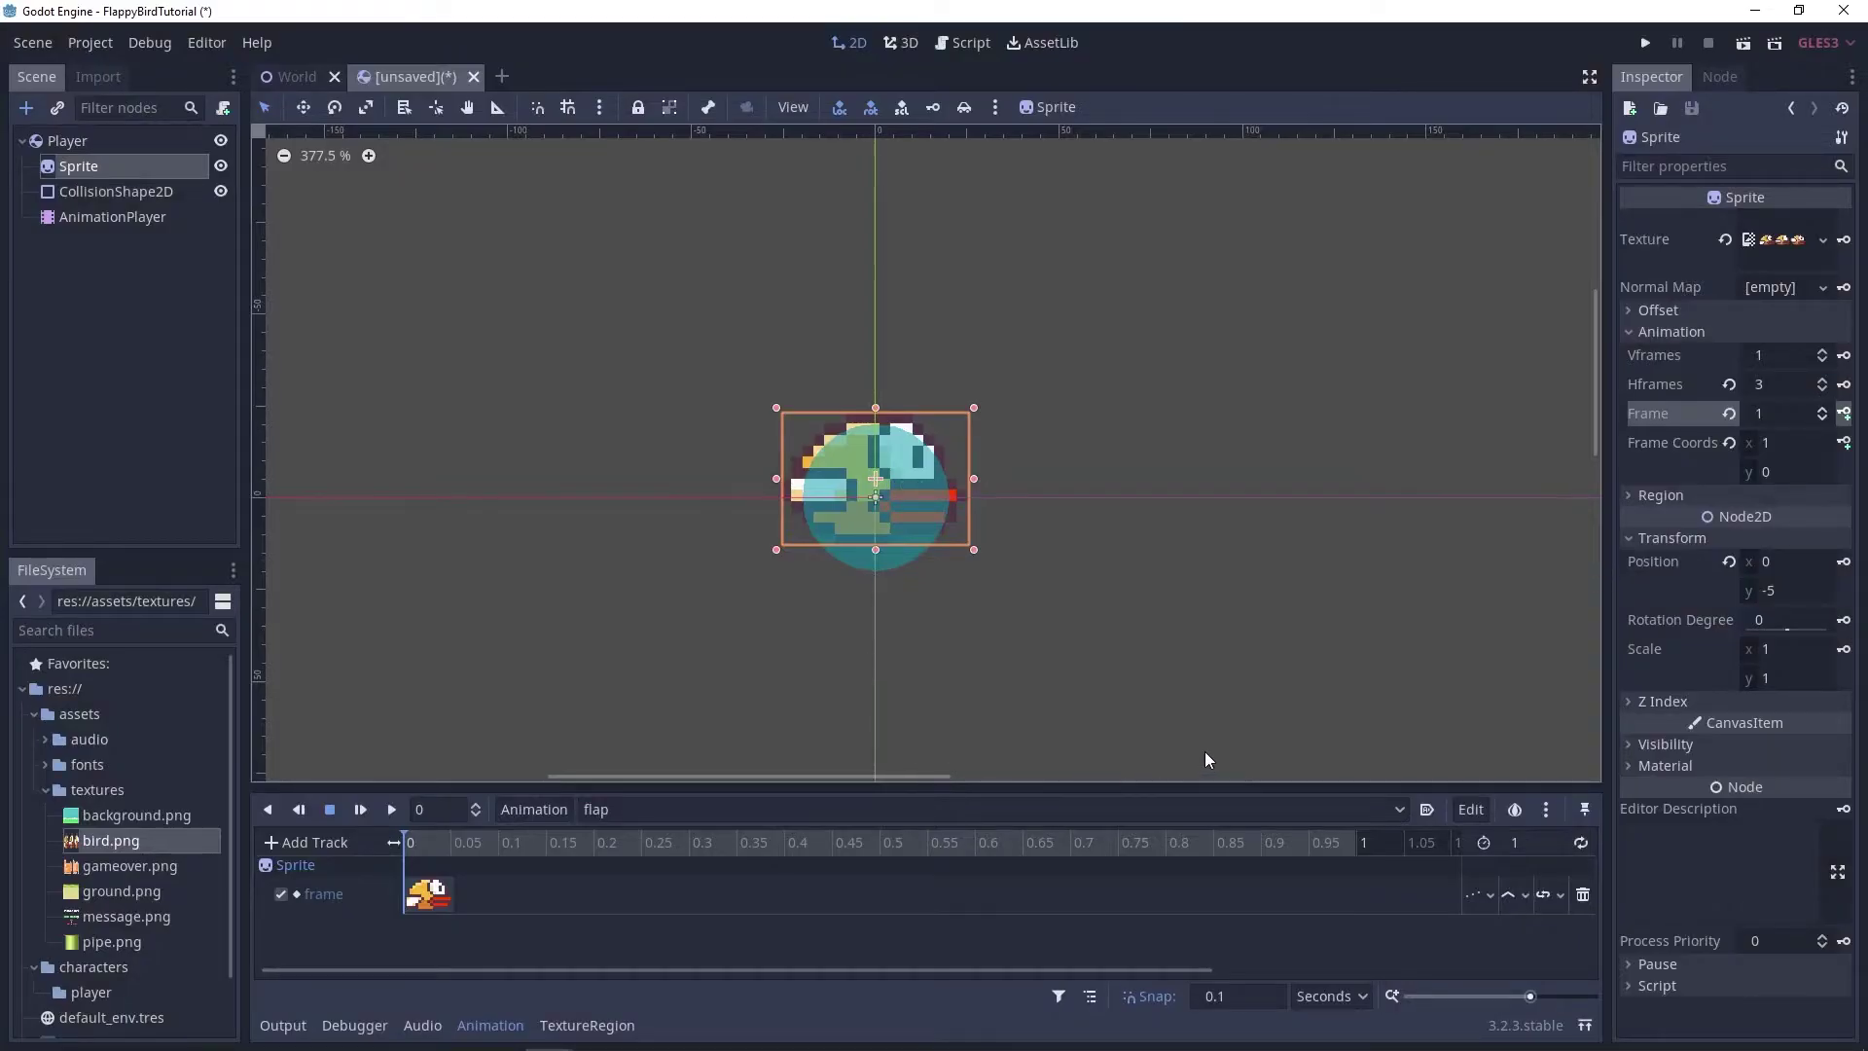
click(609, 845)
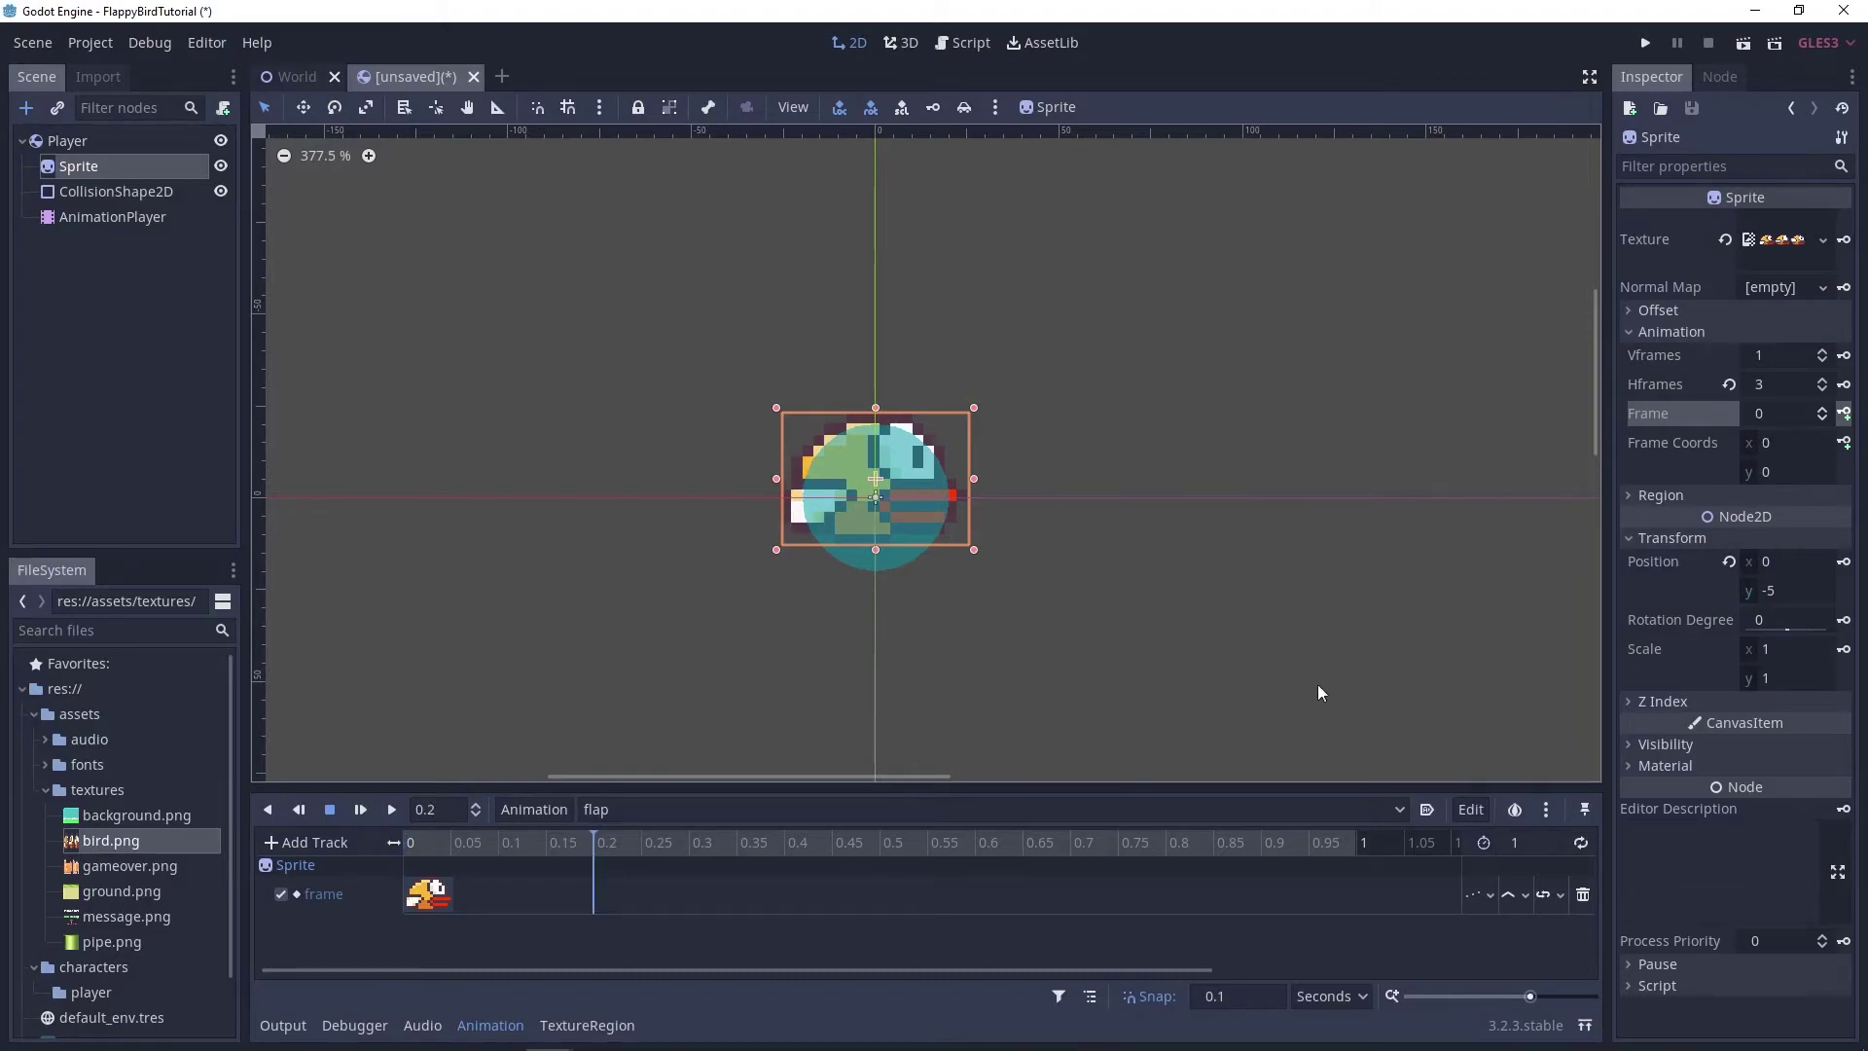
click(1822, 408)
click(1821, 409)
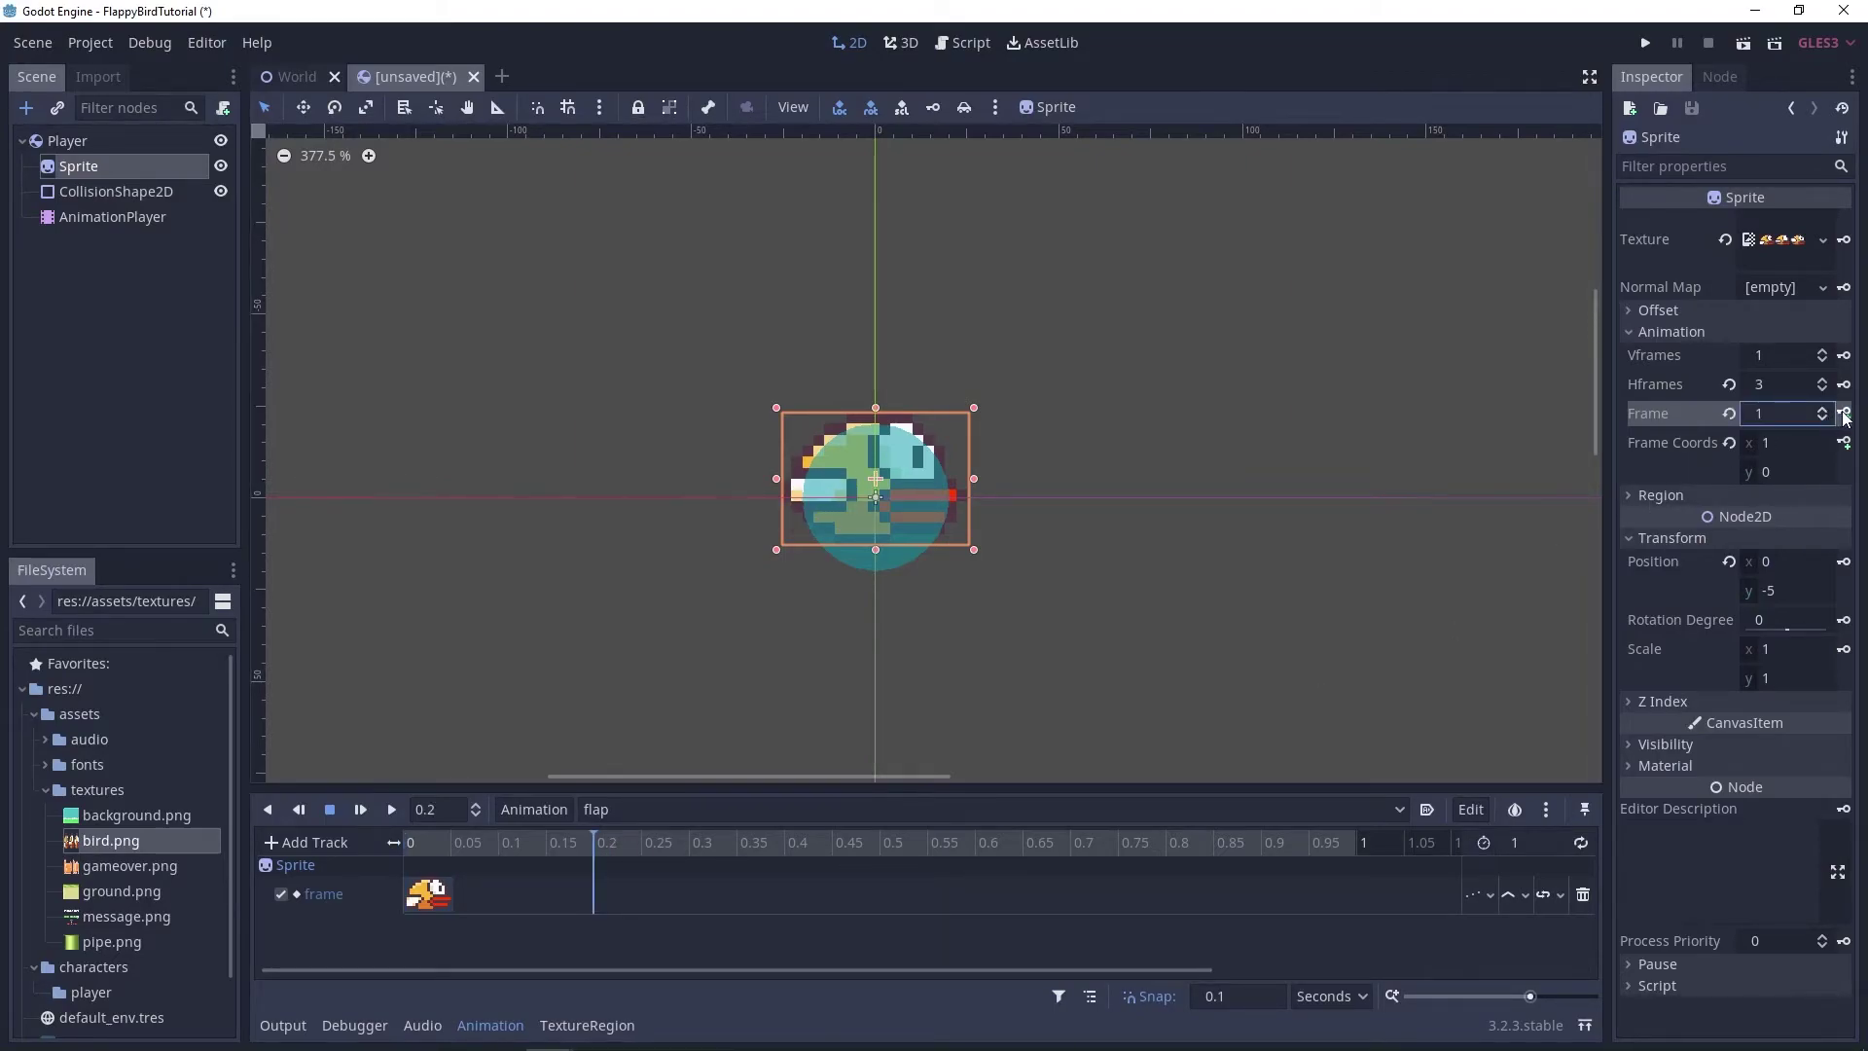
click(1844, 413)
click(1844, 414)
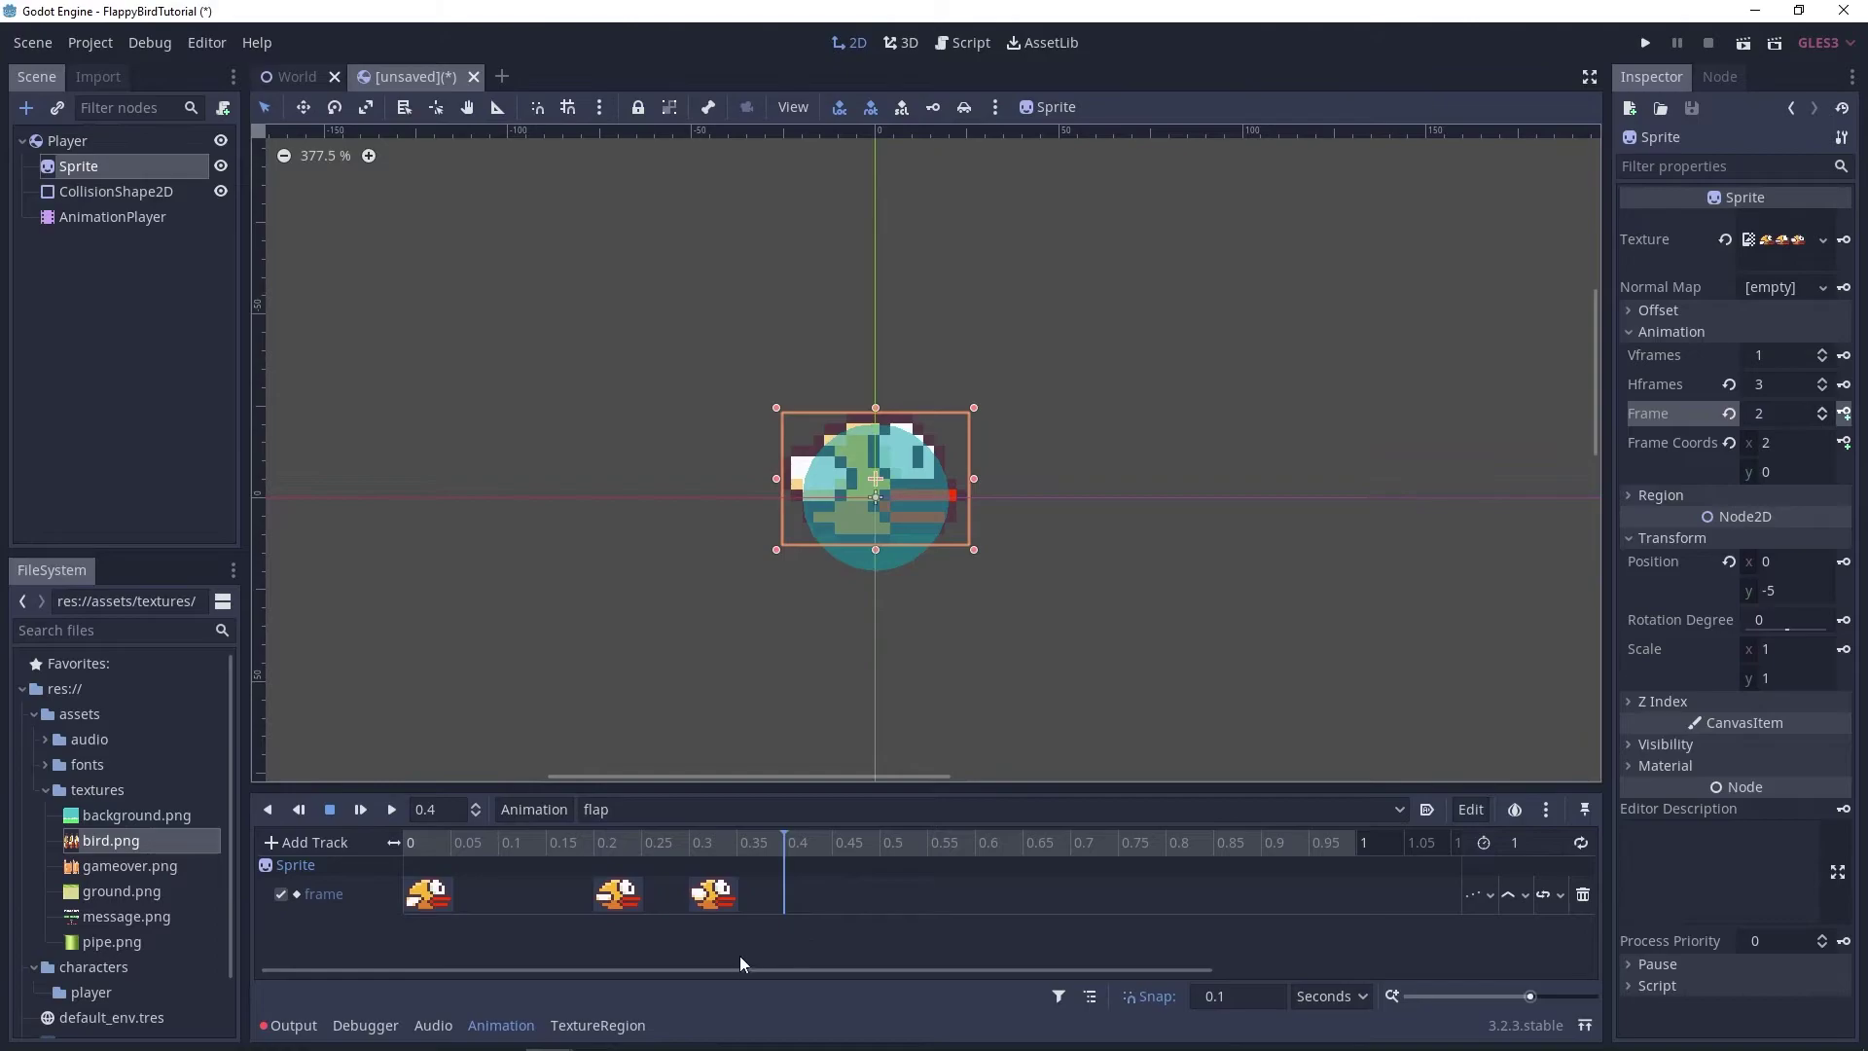
Move the frame keys to 0.1 and 0.2 s, set length 0.3 and enable looping.
drag(630, 900, 530, 900)
drag(715, 903, 622, 901)
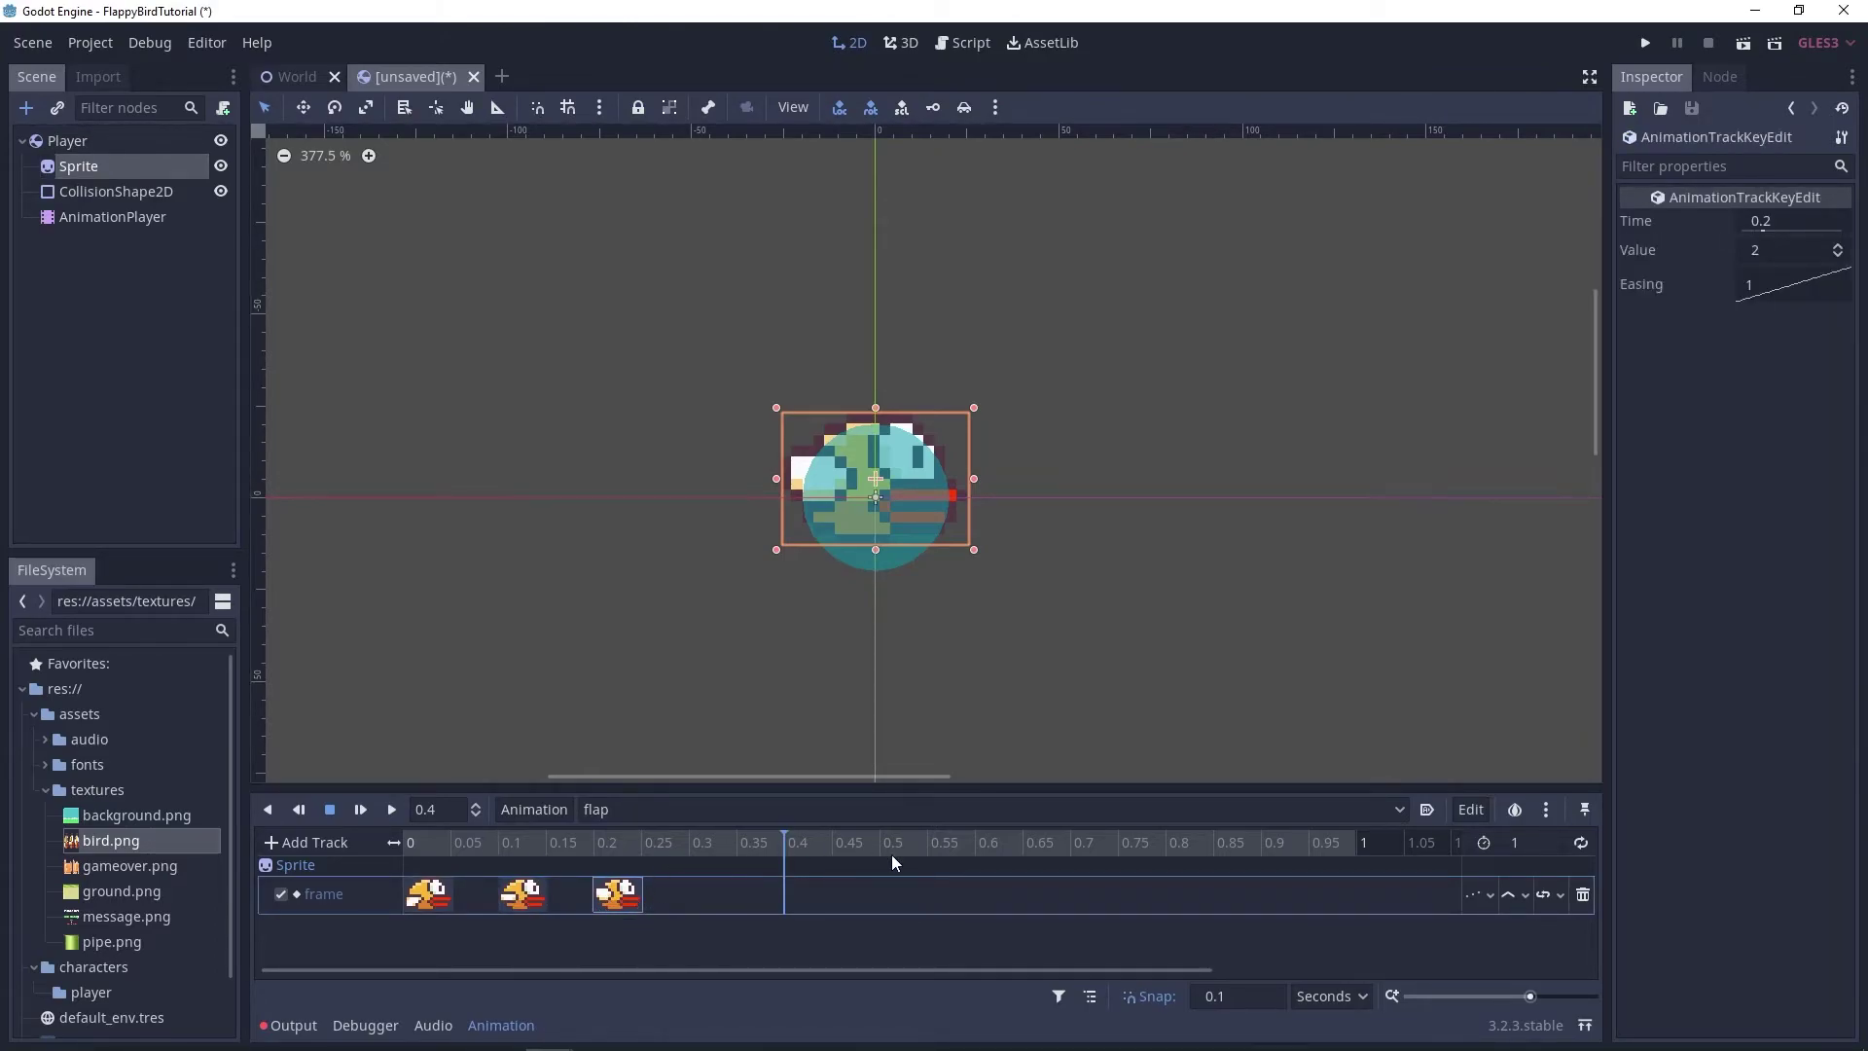
click(1527, 846)
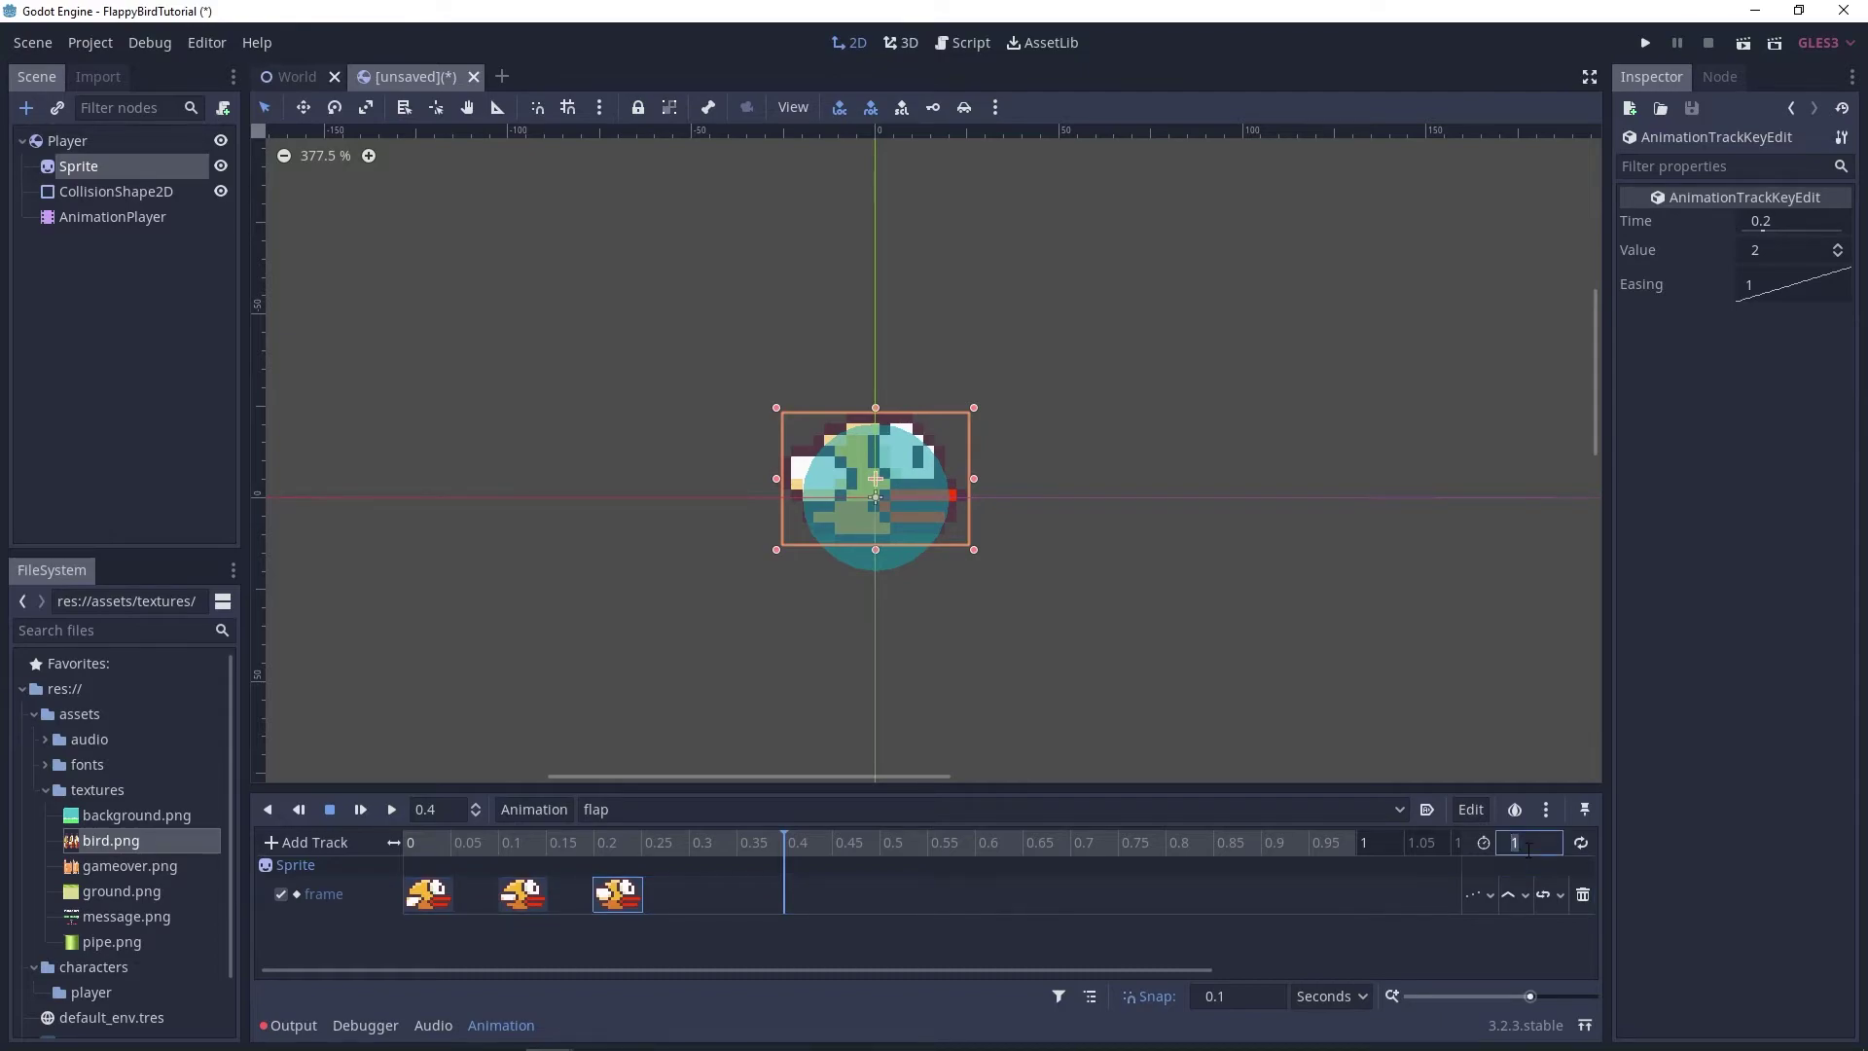
text(0.3)
key(Return)
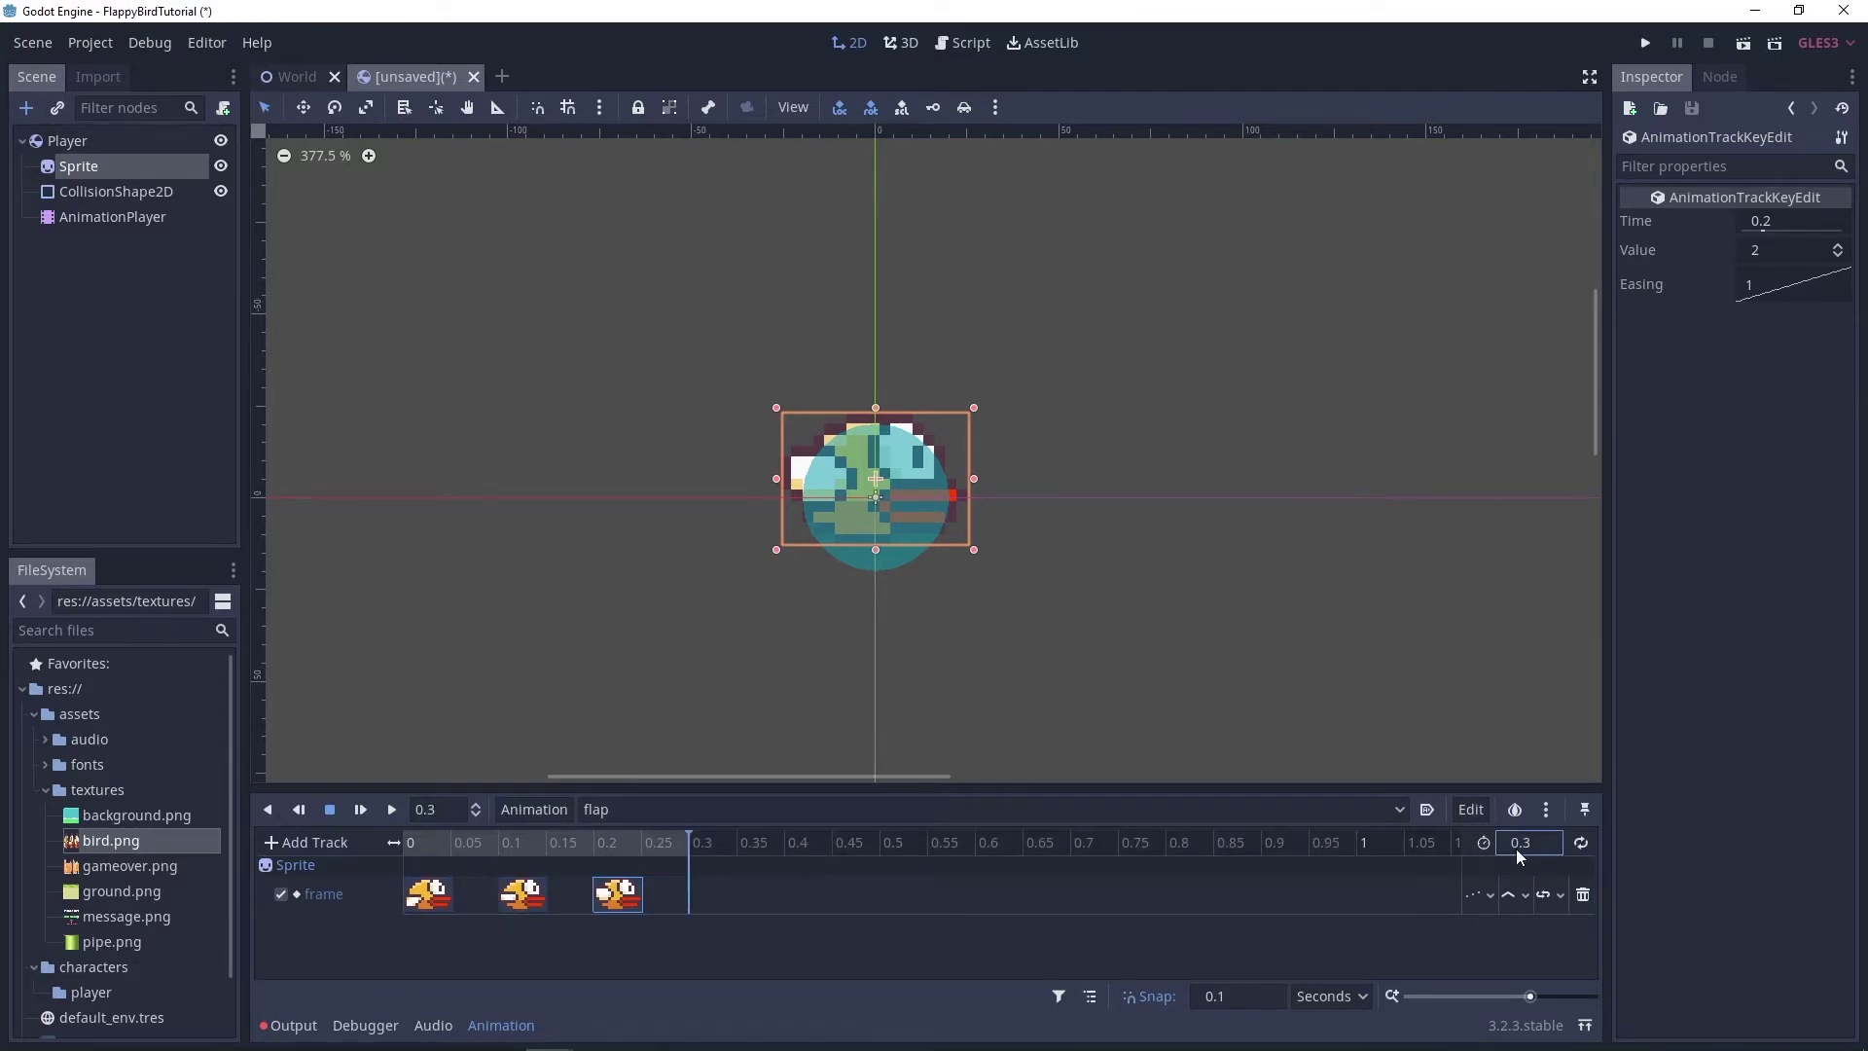
click(1582, 844)
click(369, 809)
scroll(934, 413, up, 2)
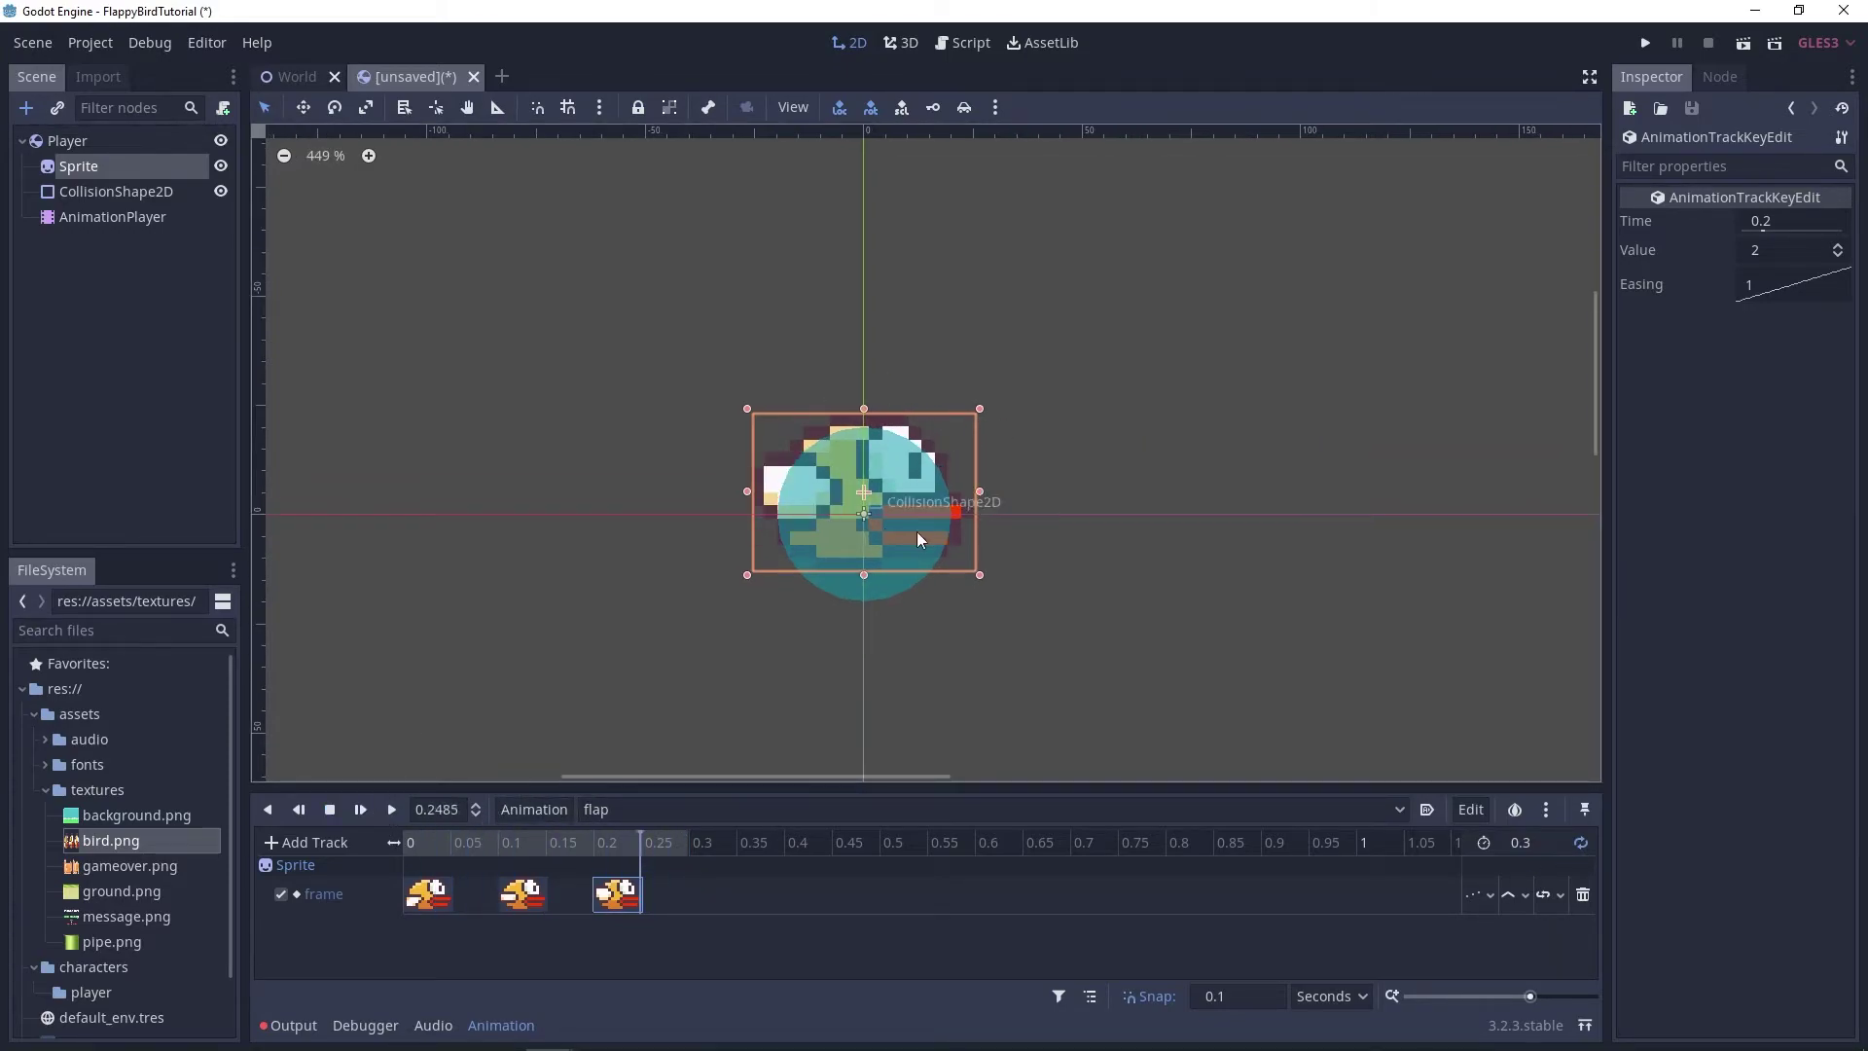
scroll(844, 395, up, 3)
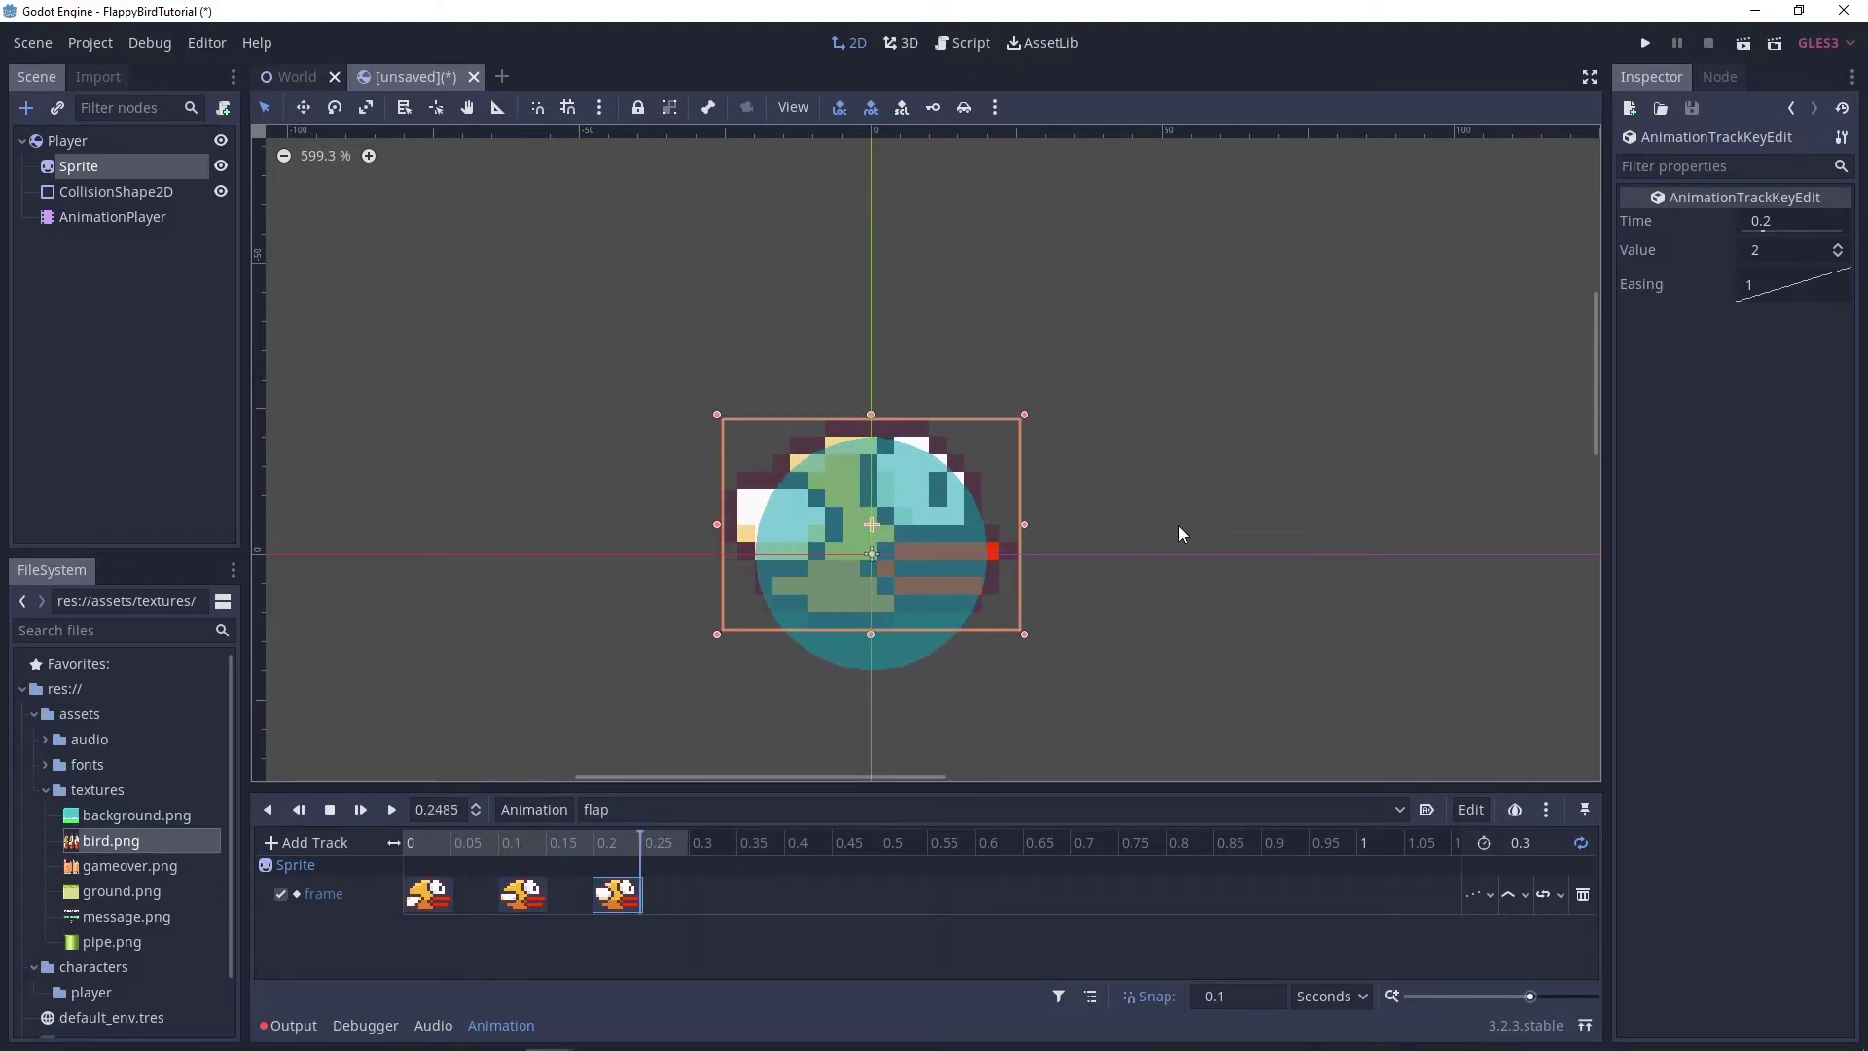
click(330, 810)
click(418, 834)
click(667, 807)
click(675, 859)
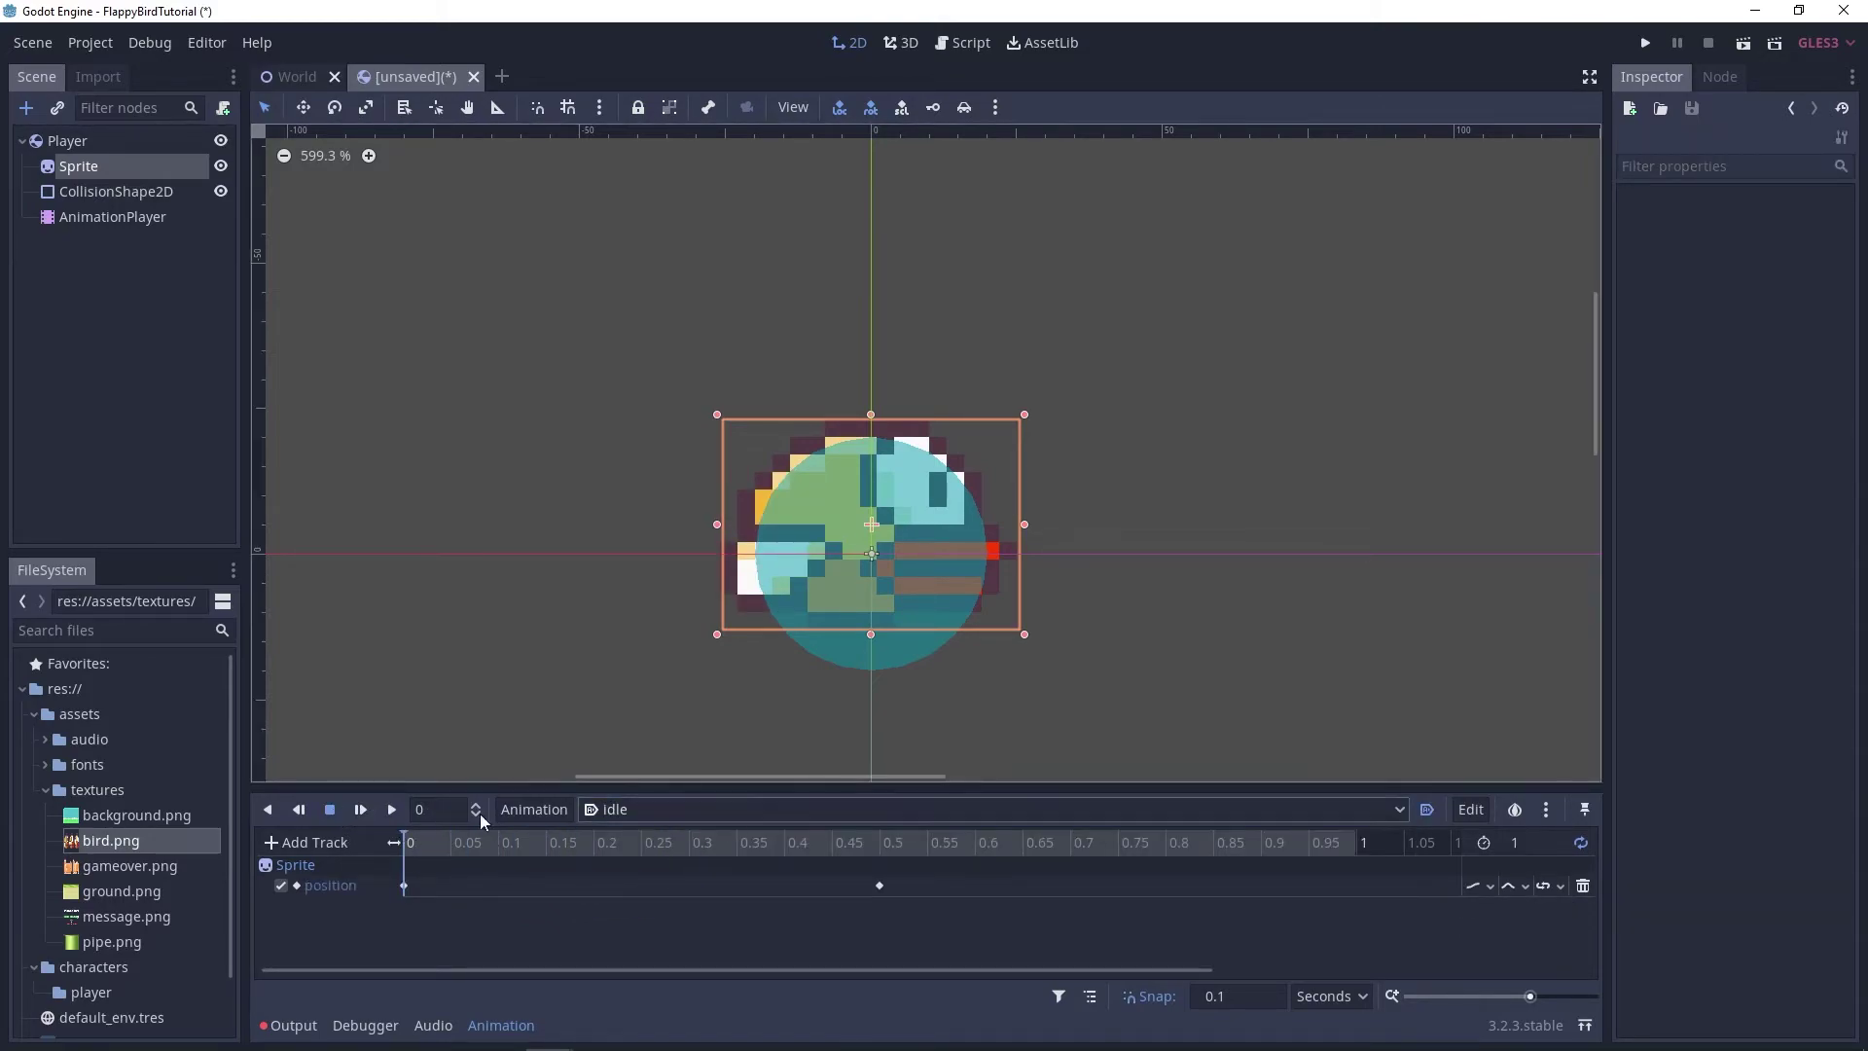
drag(422, 848, 492, 873)
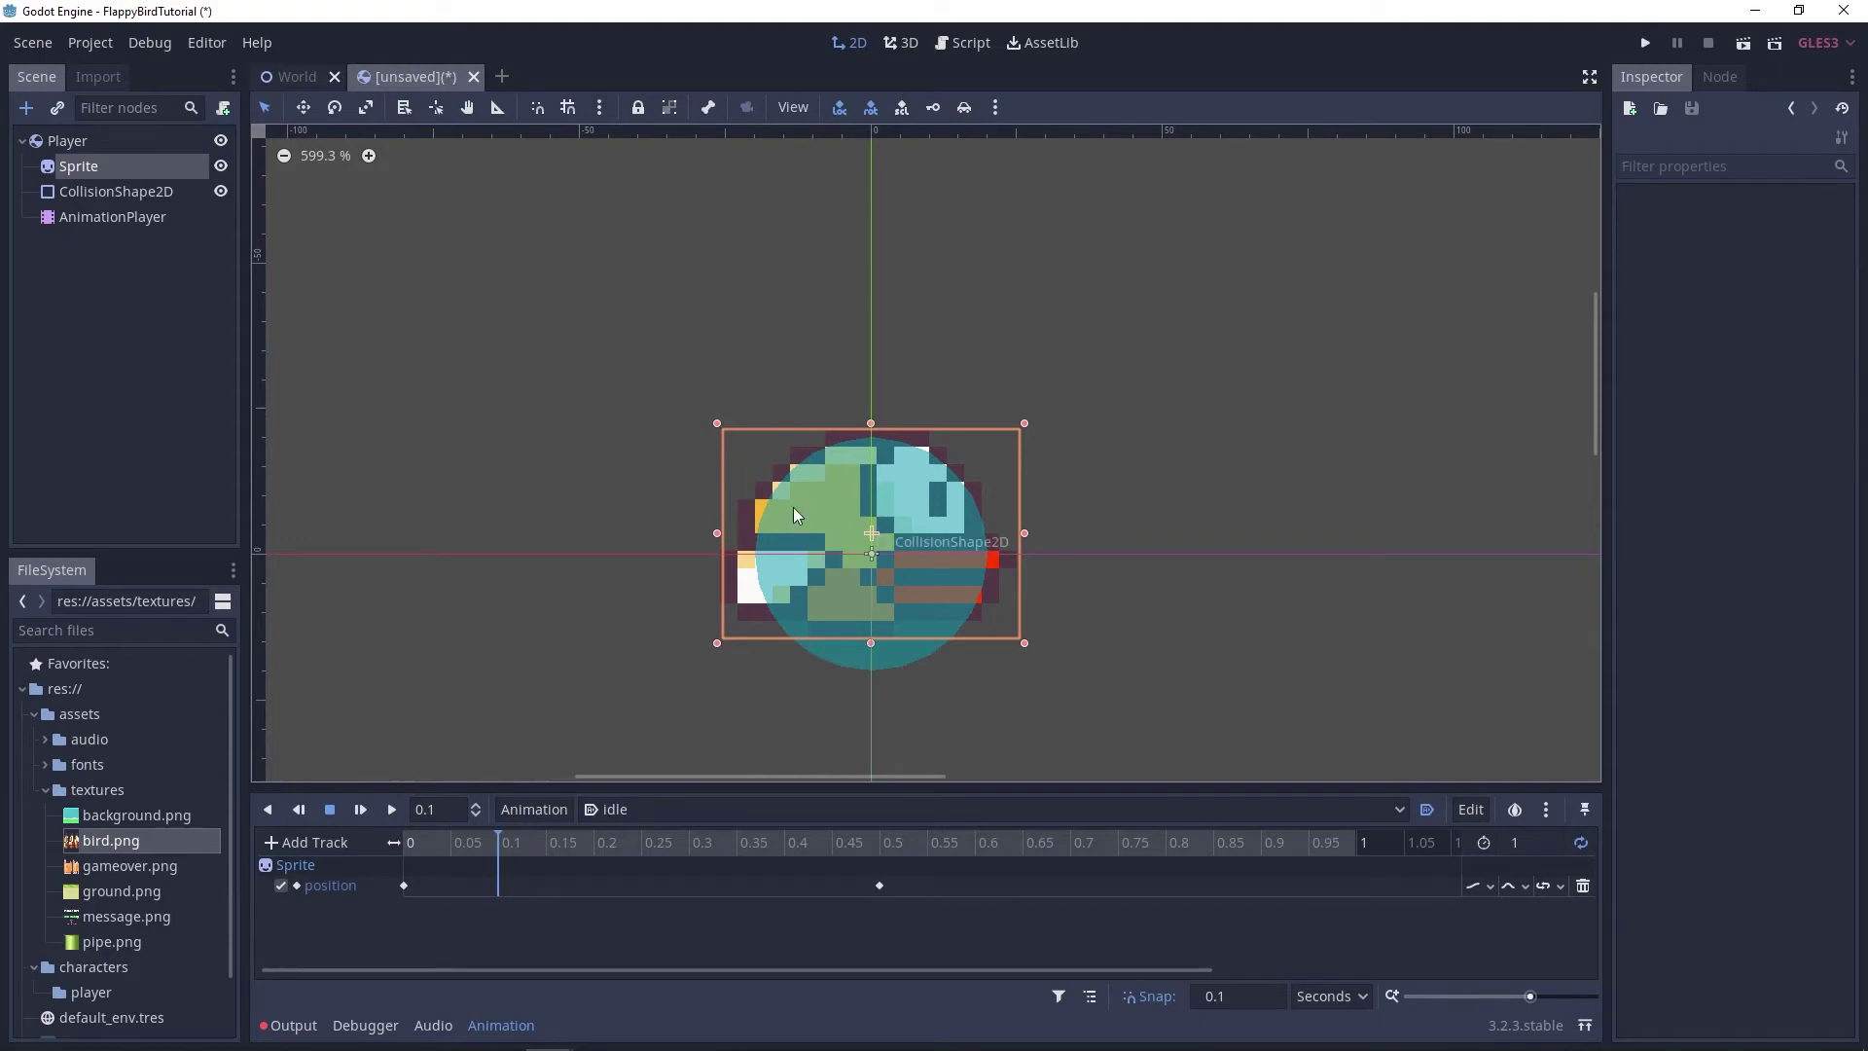
click(704, 800)
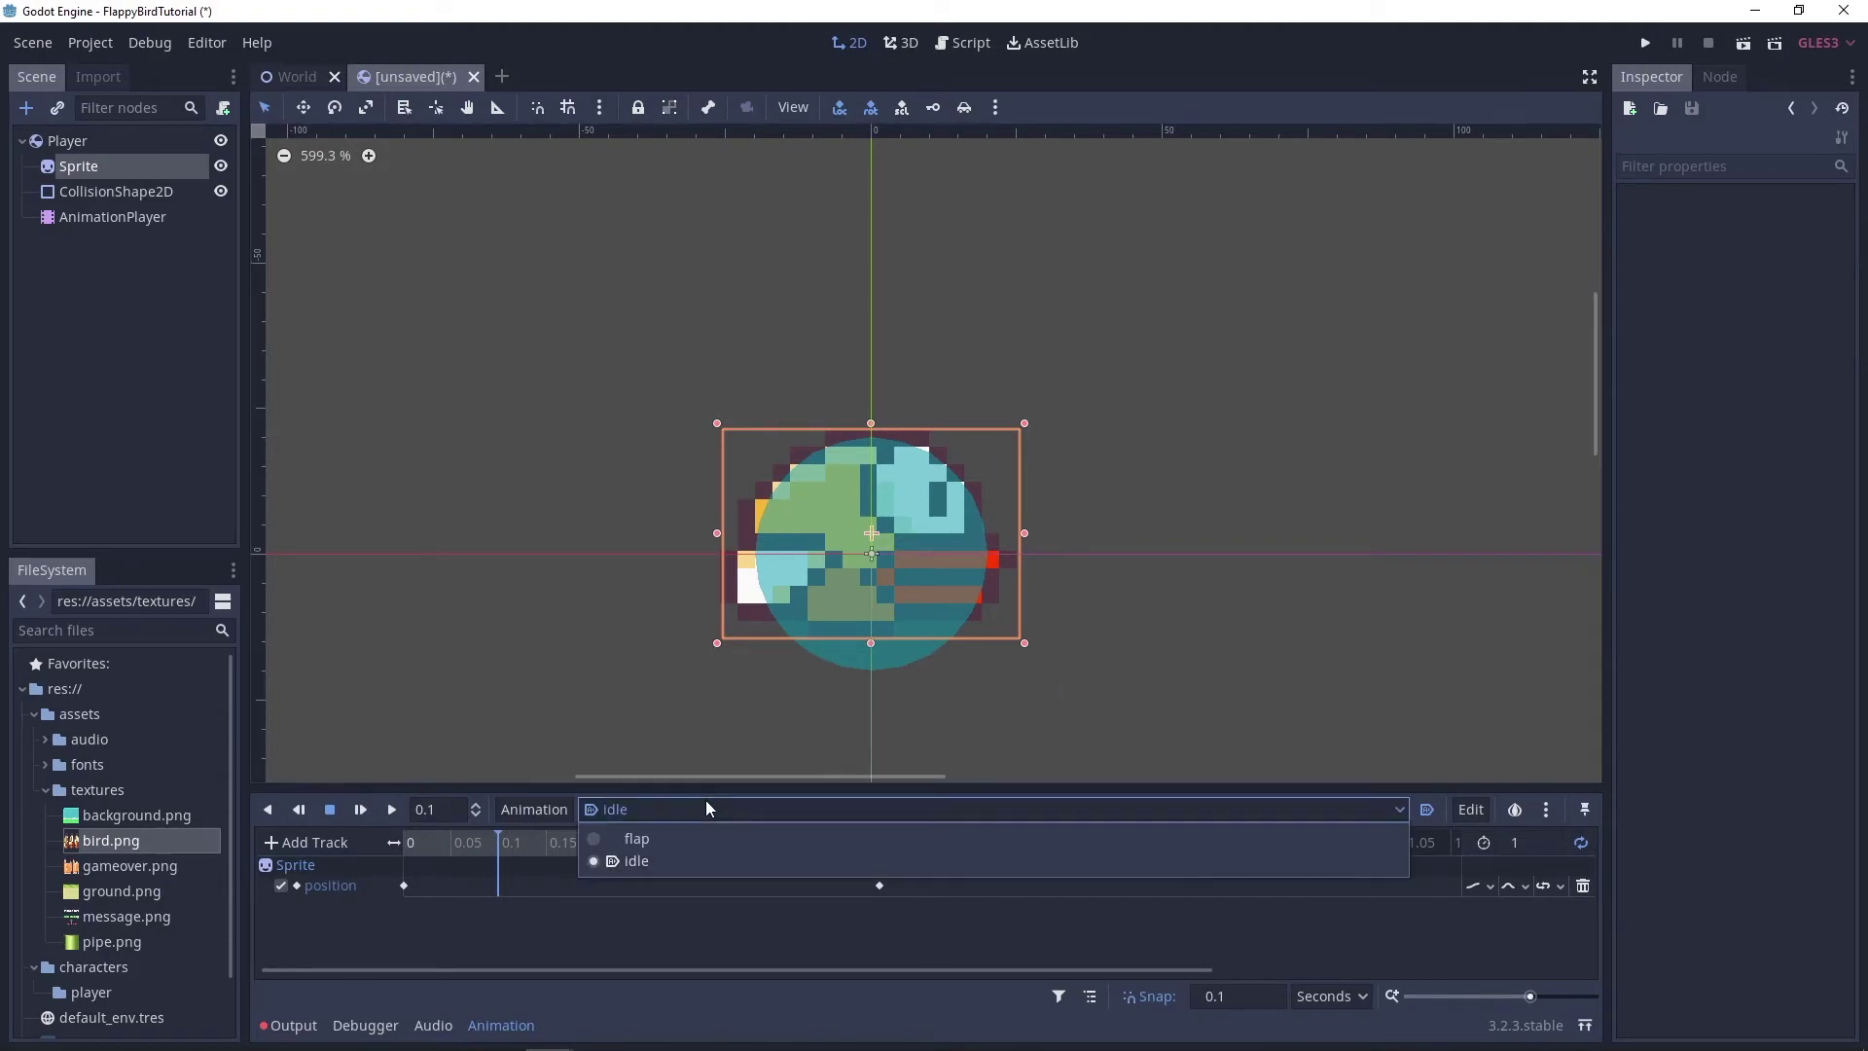
click(689, 833)
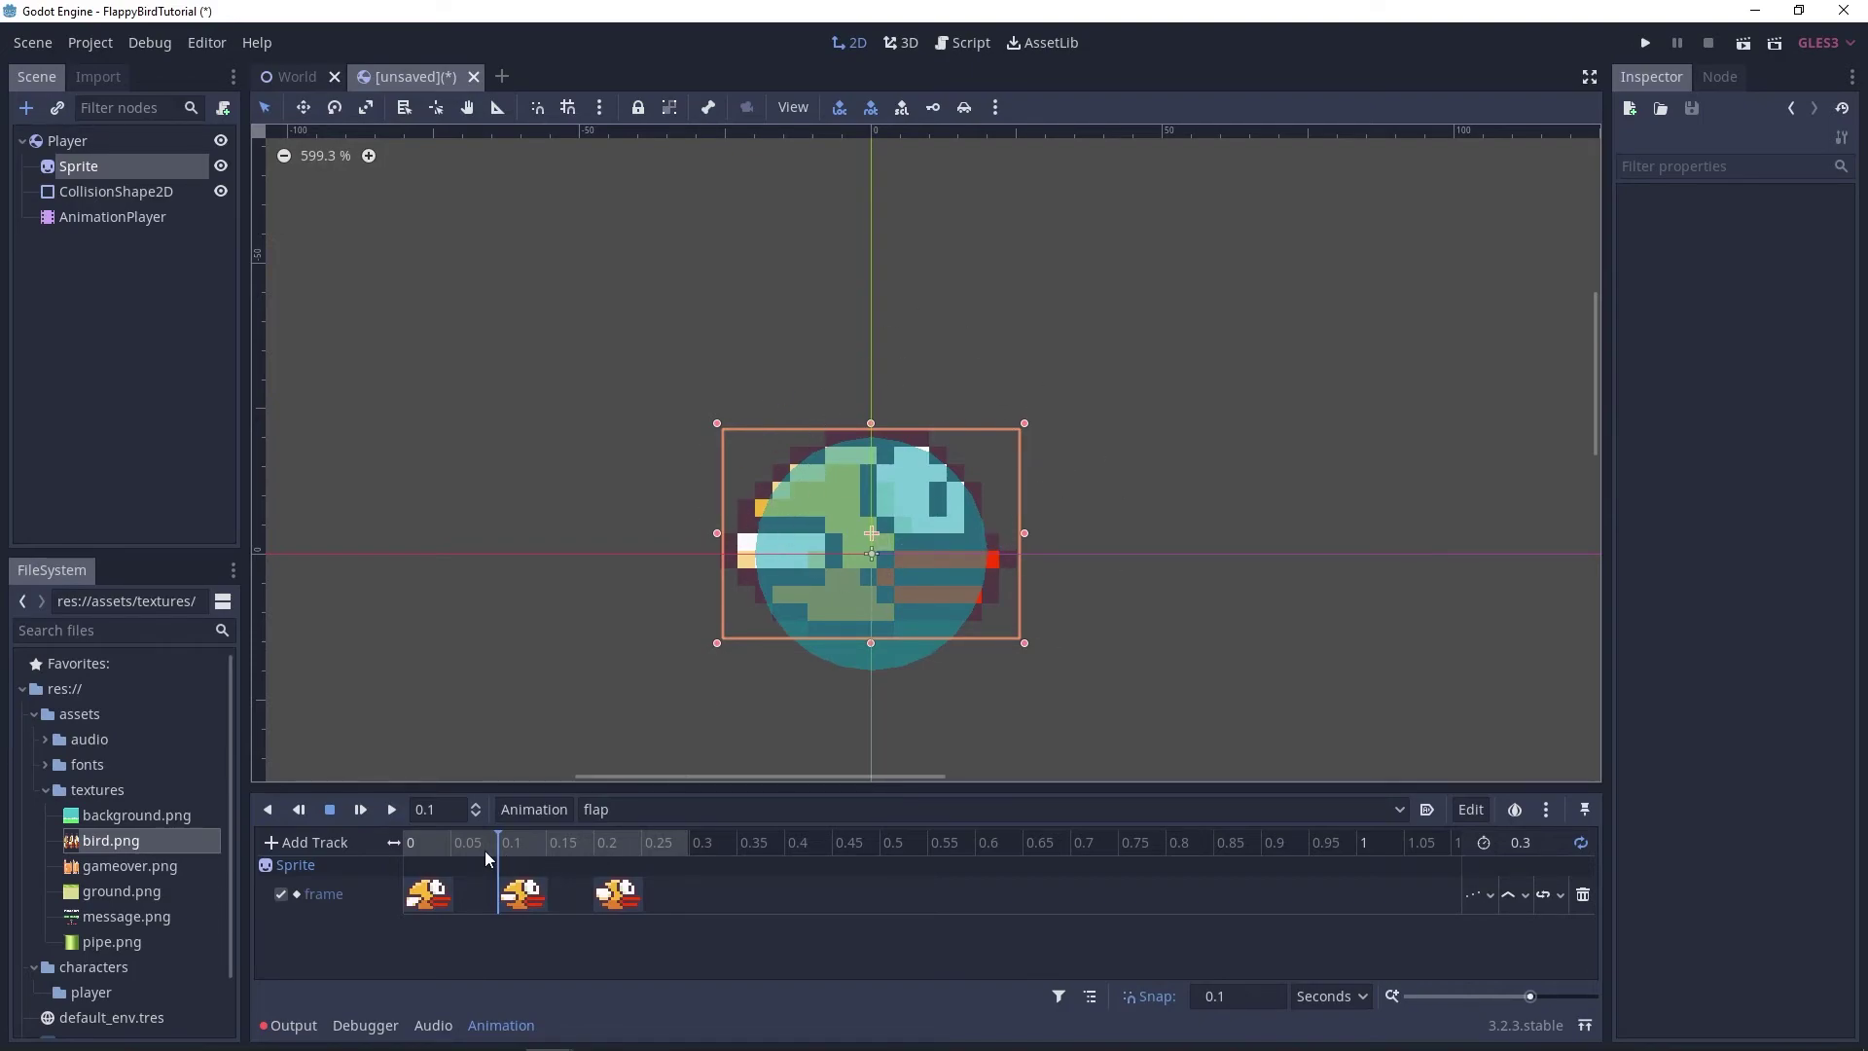
click(416, 844)
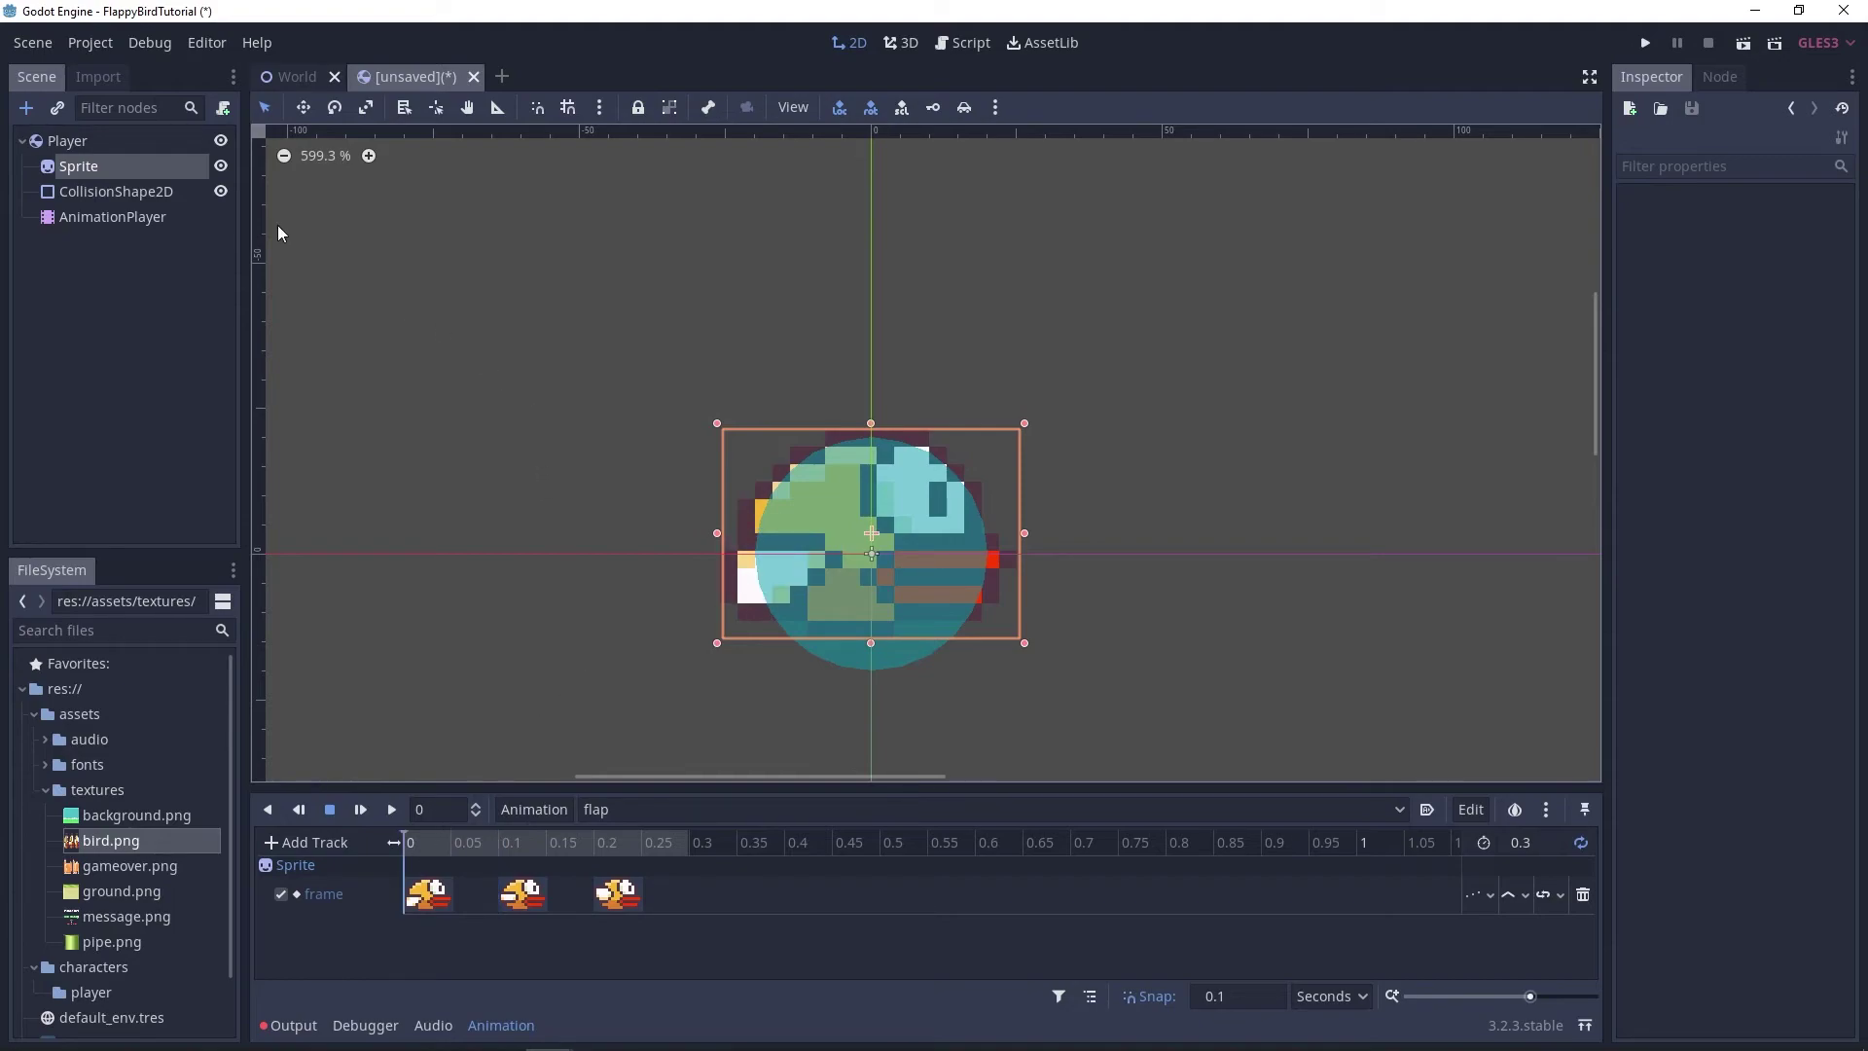
Reset the Sprite position to the origin and key it at 0 s in flap.
click(58, 169)
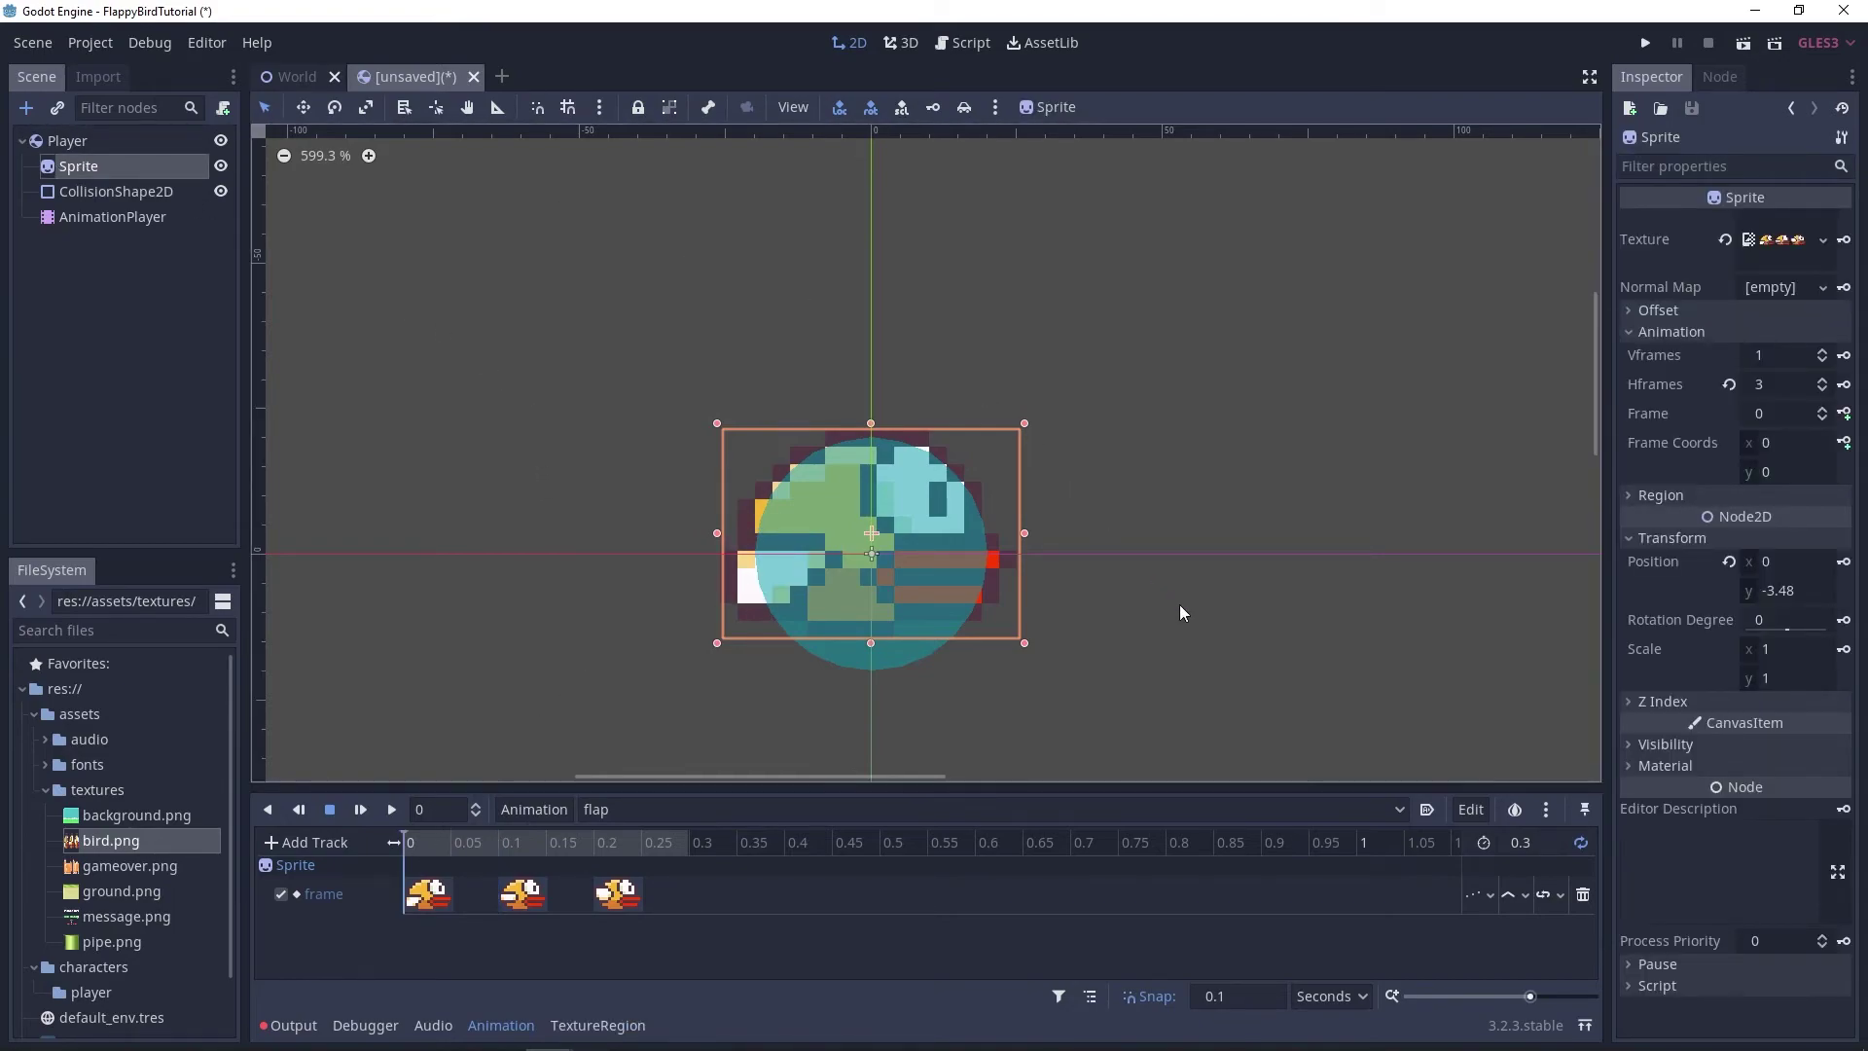
click(1728, 562)
click(1843, 561)
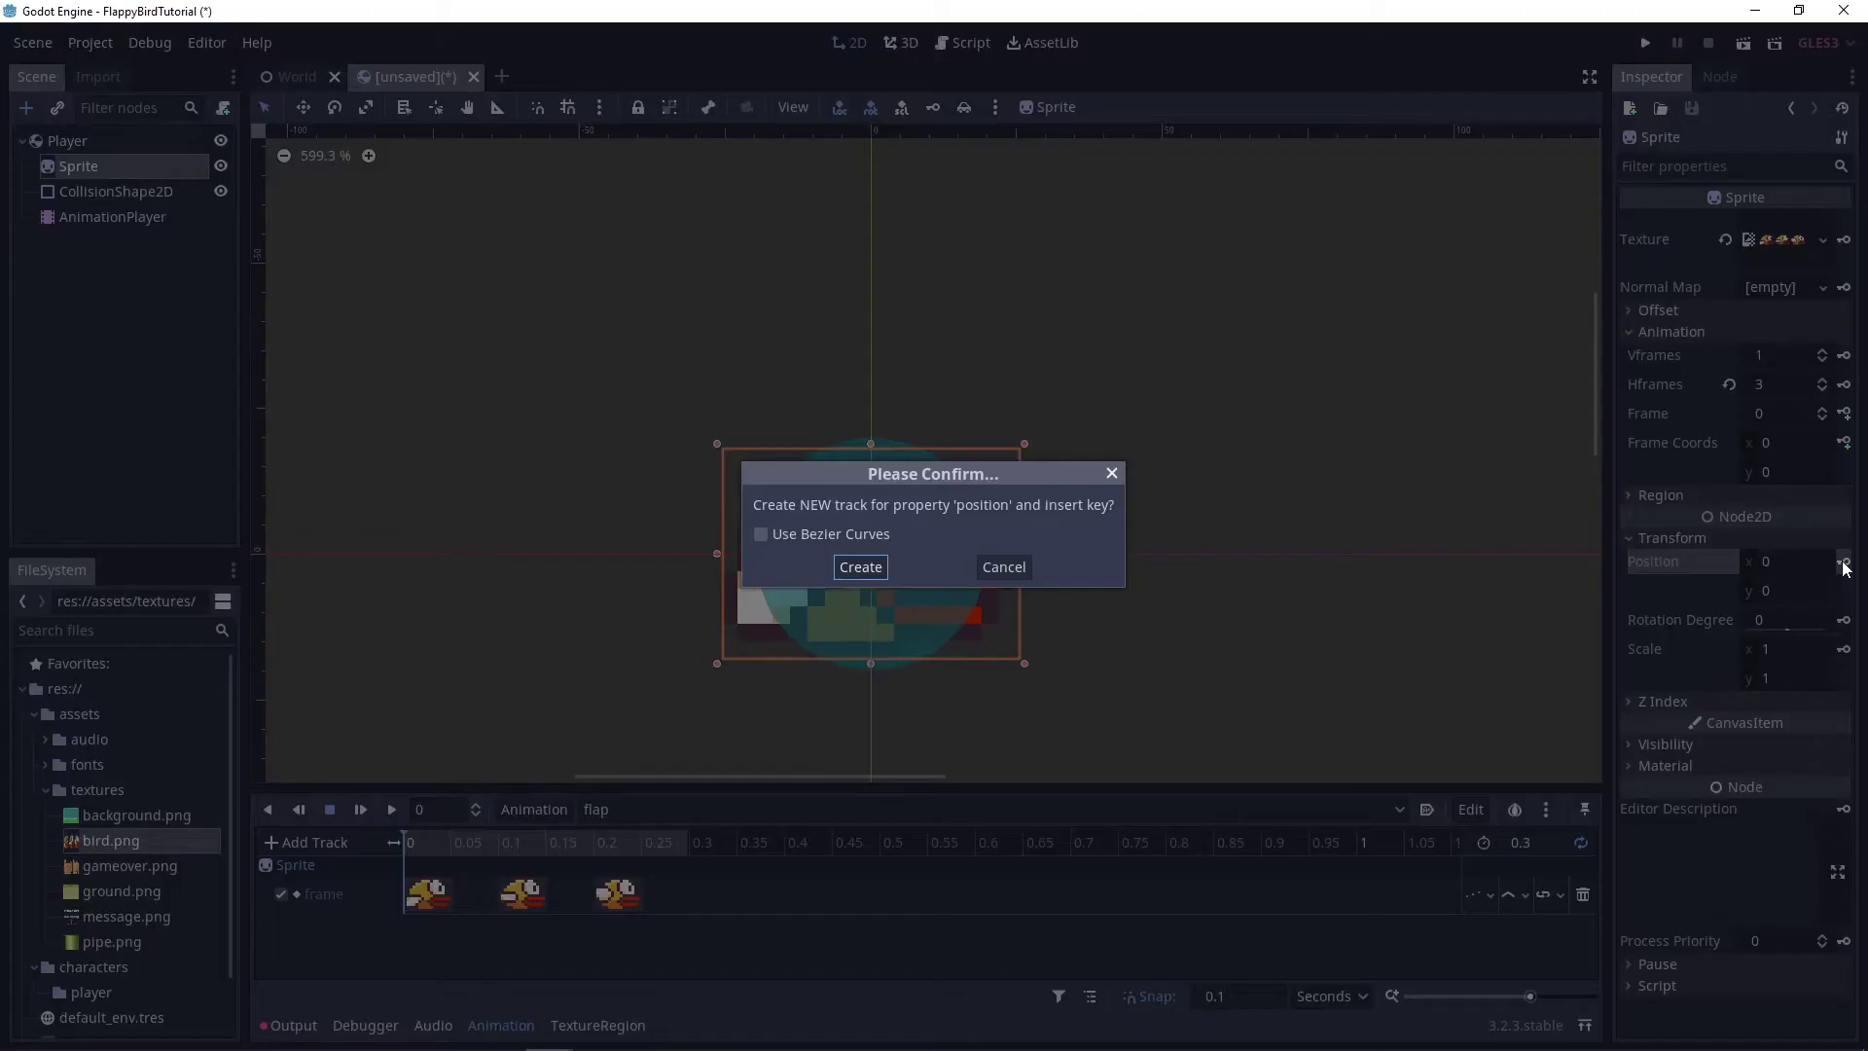
click(860, 567)
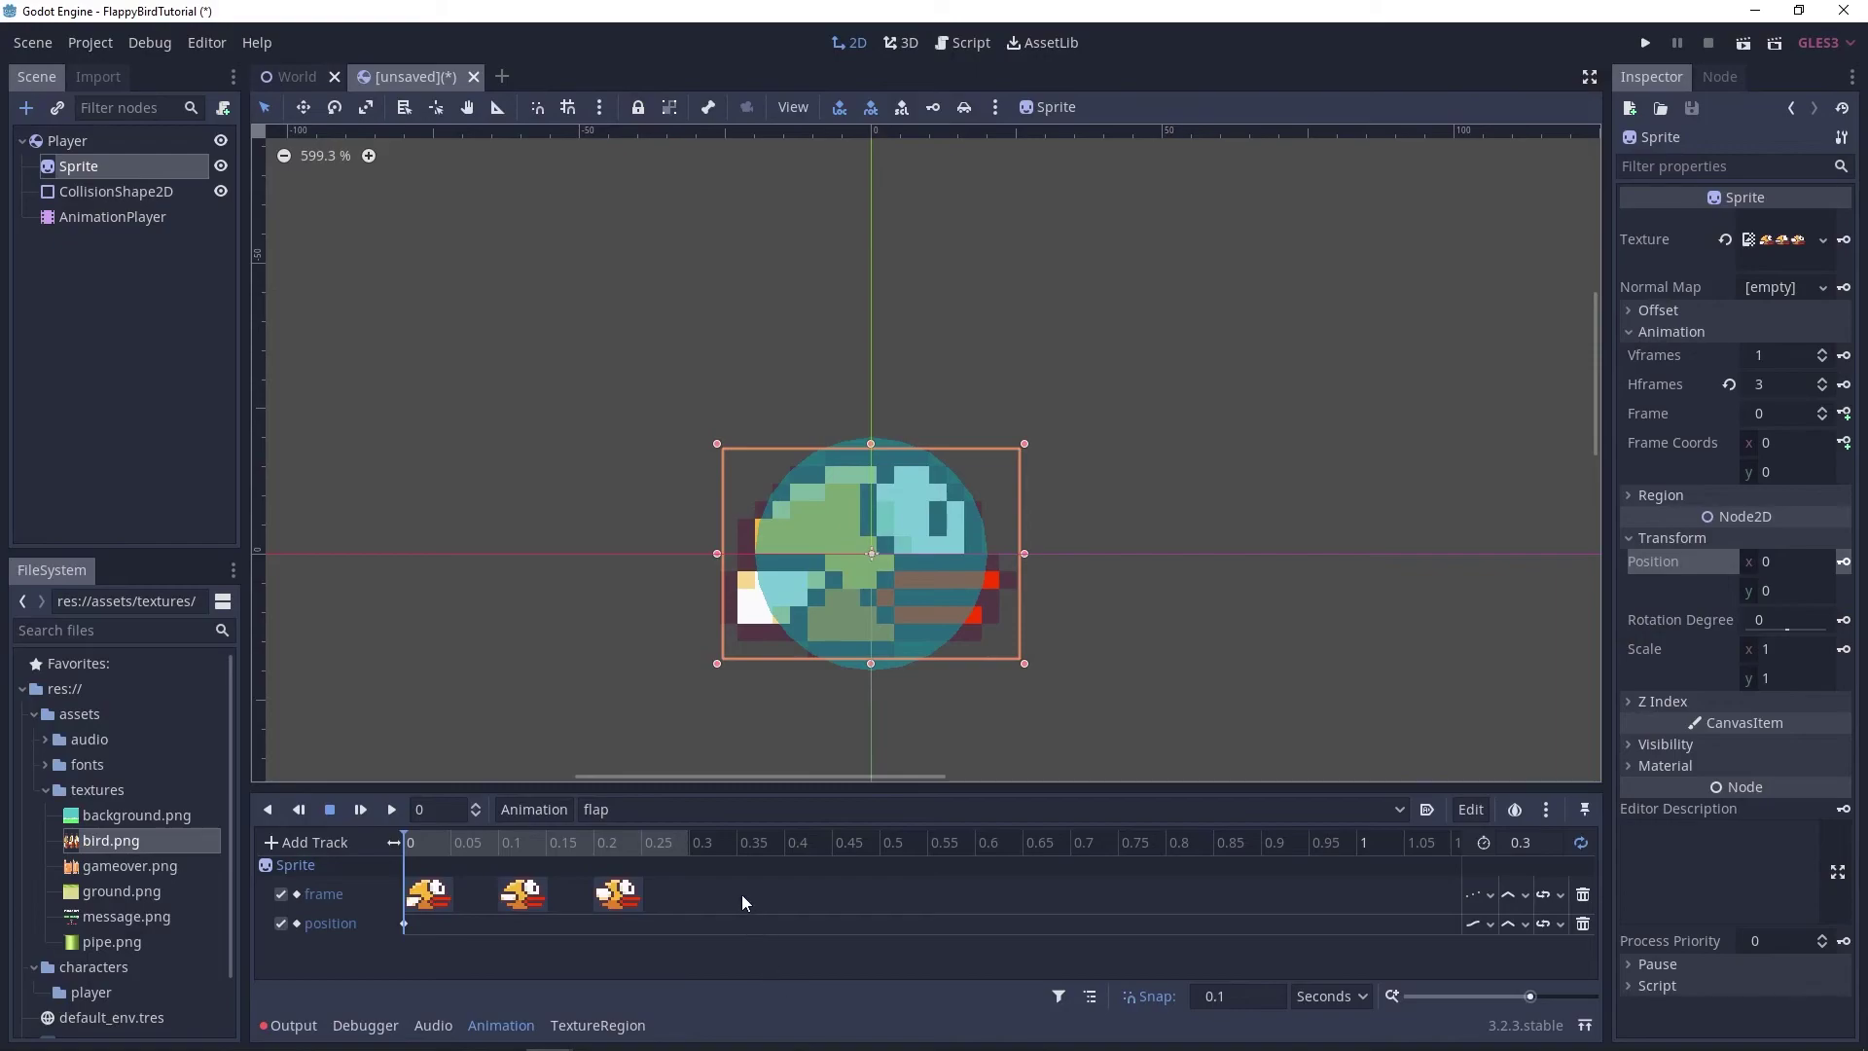
Preview the idle animation and then the flap animation.
click(617, 806)
click(636, 861)
click(360, 809)
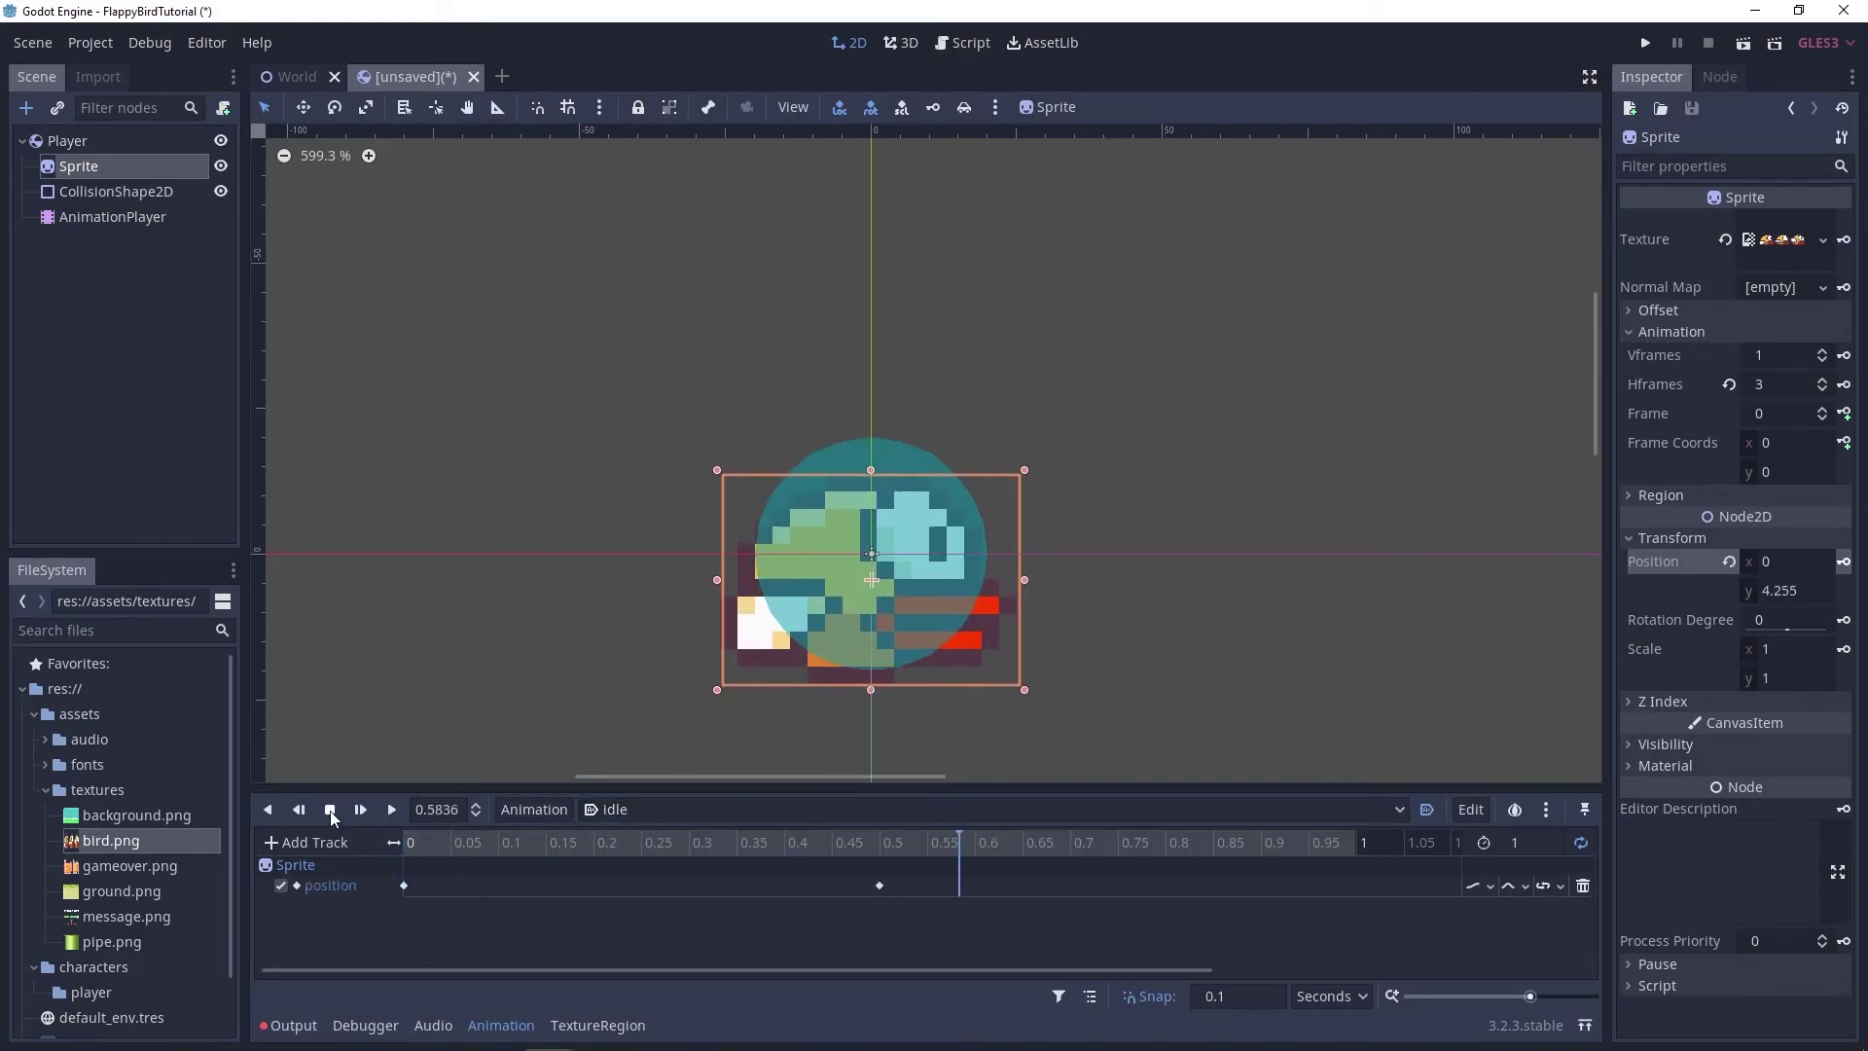
click(329, 809)
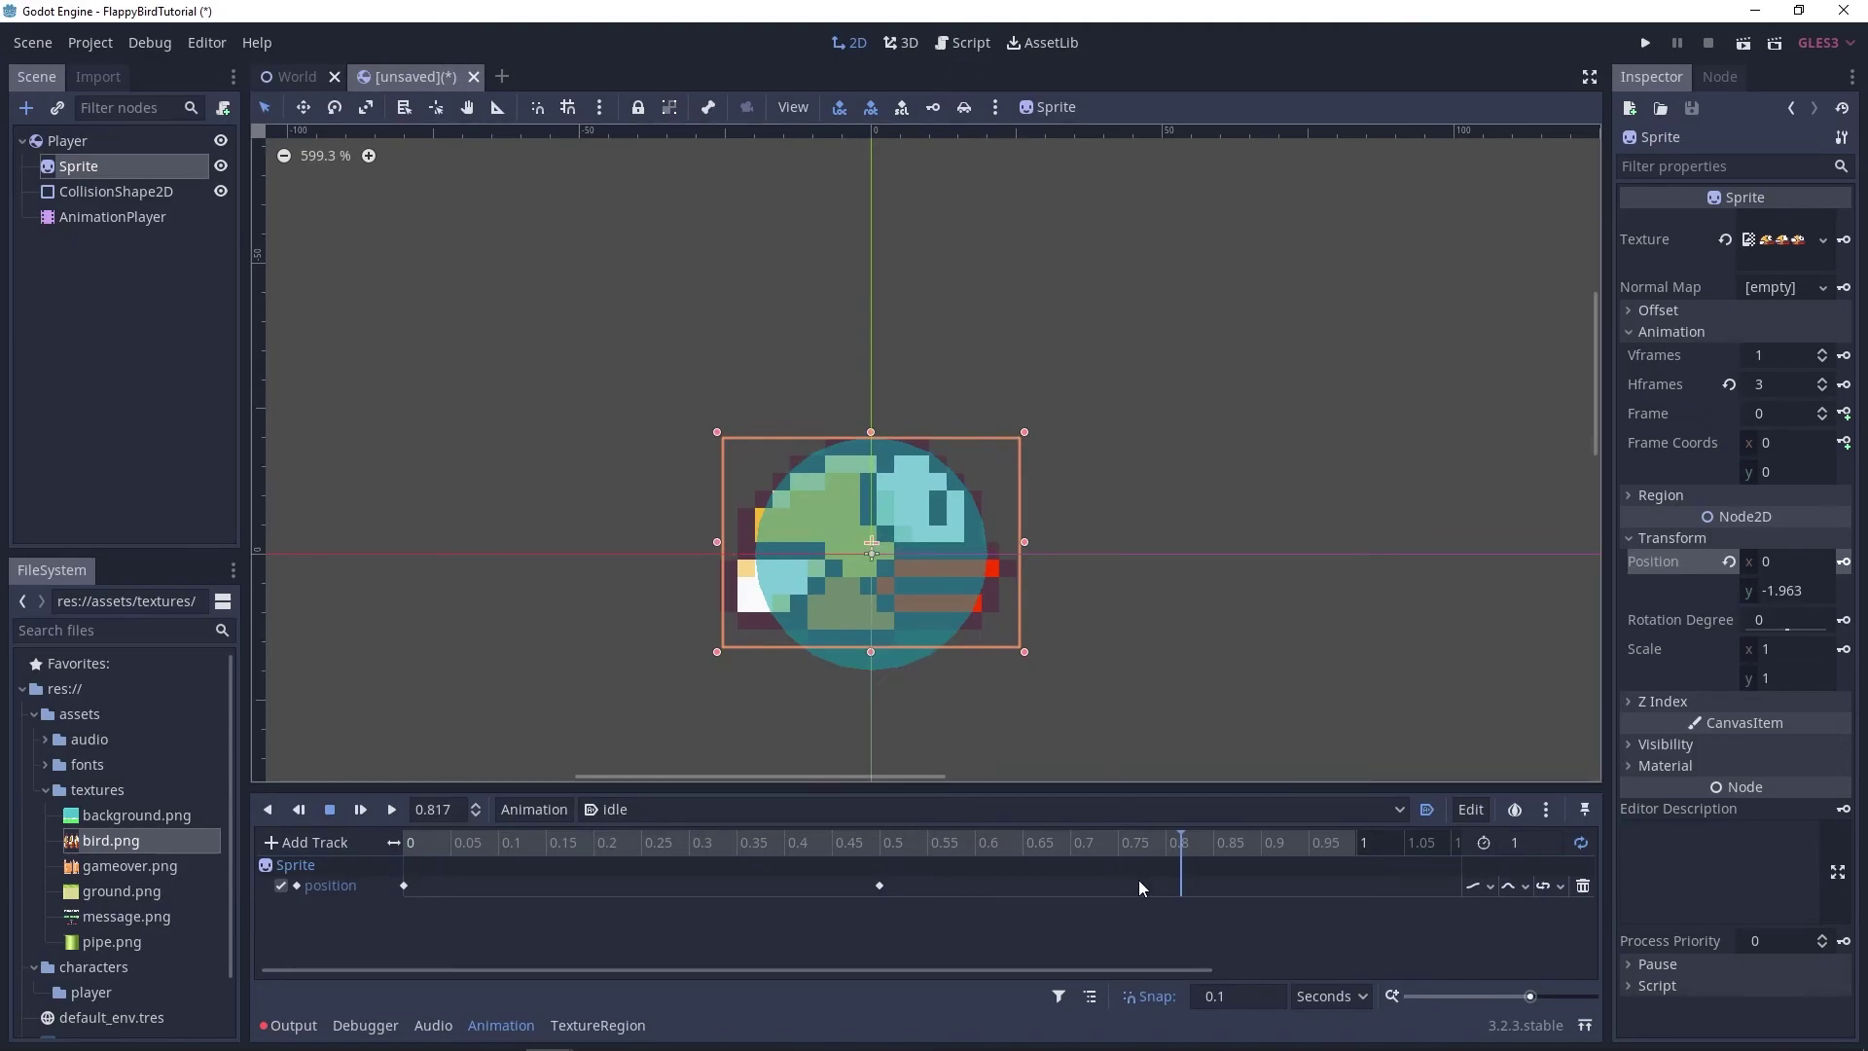
click(1070, 844)
click(661, 809)
click(642, 839)
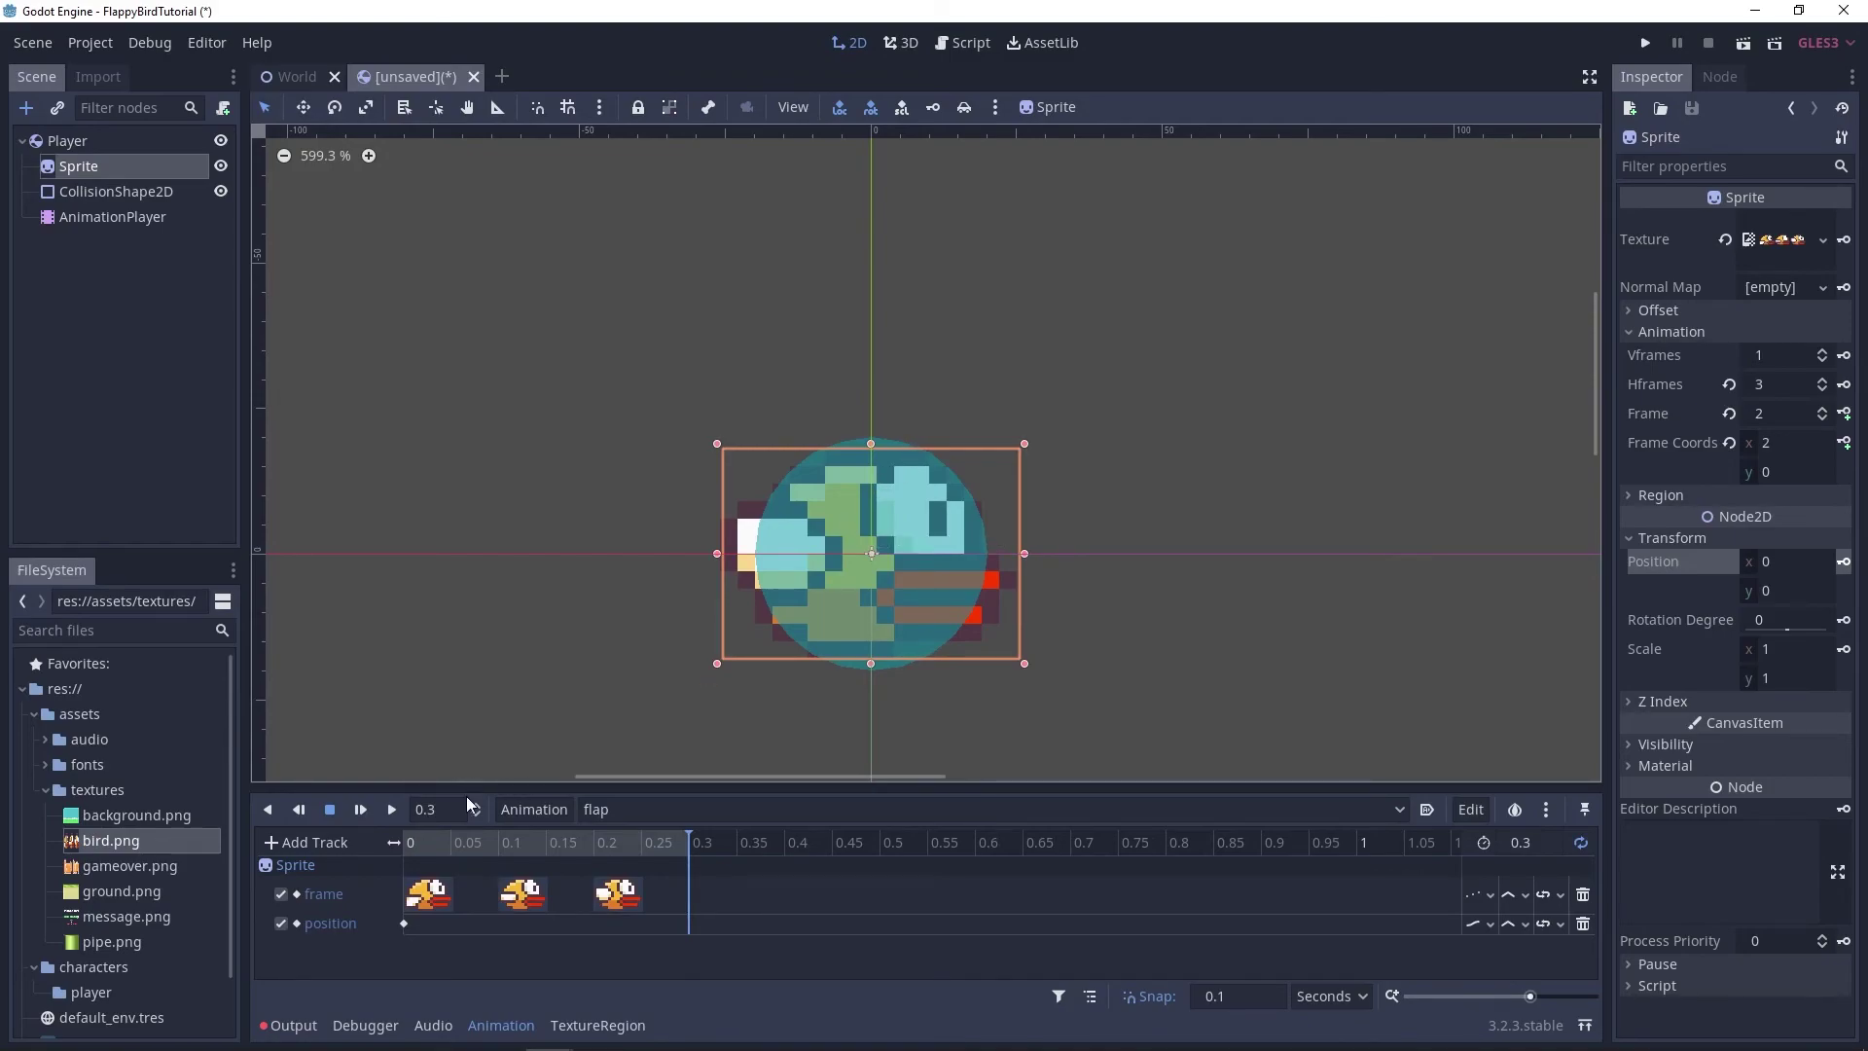
click(362, 810)
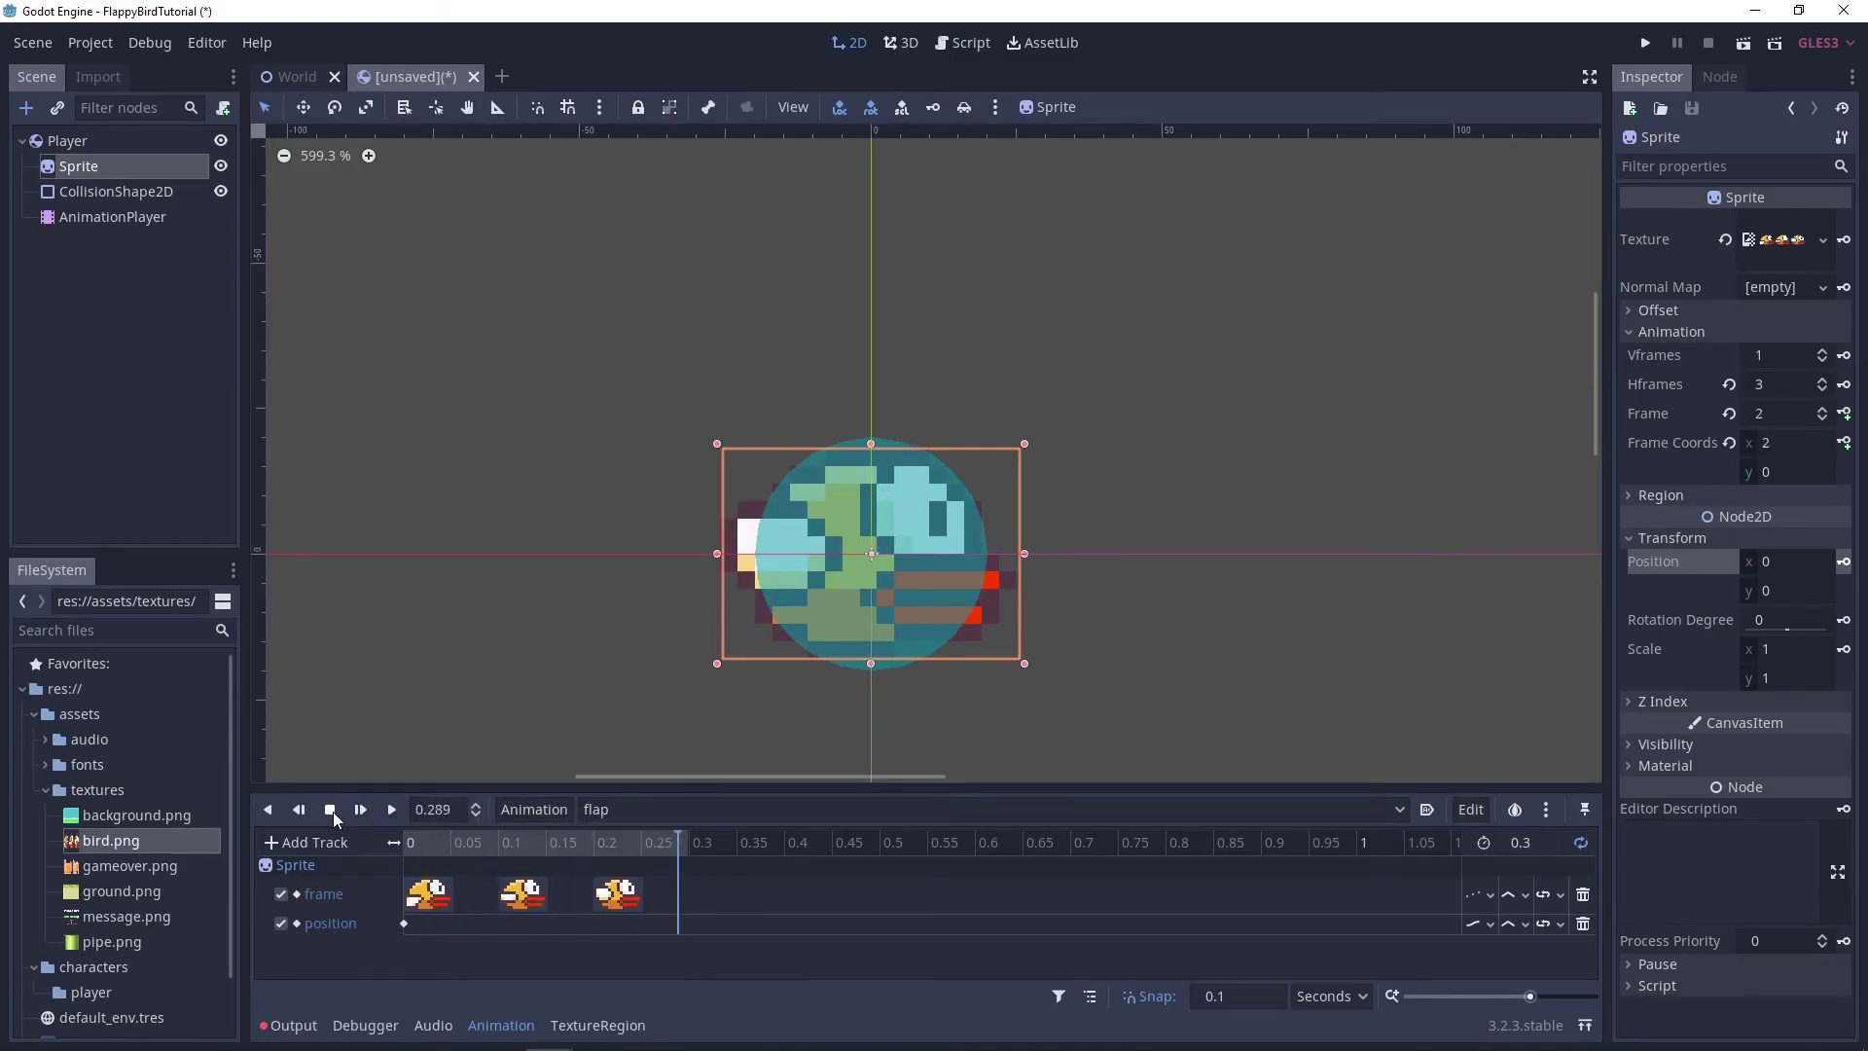
click(332, 810)
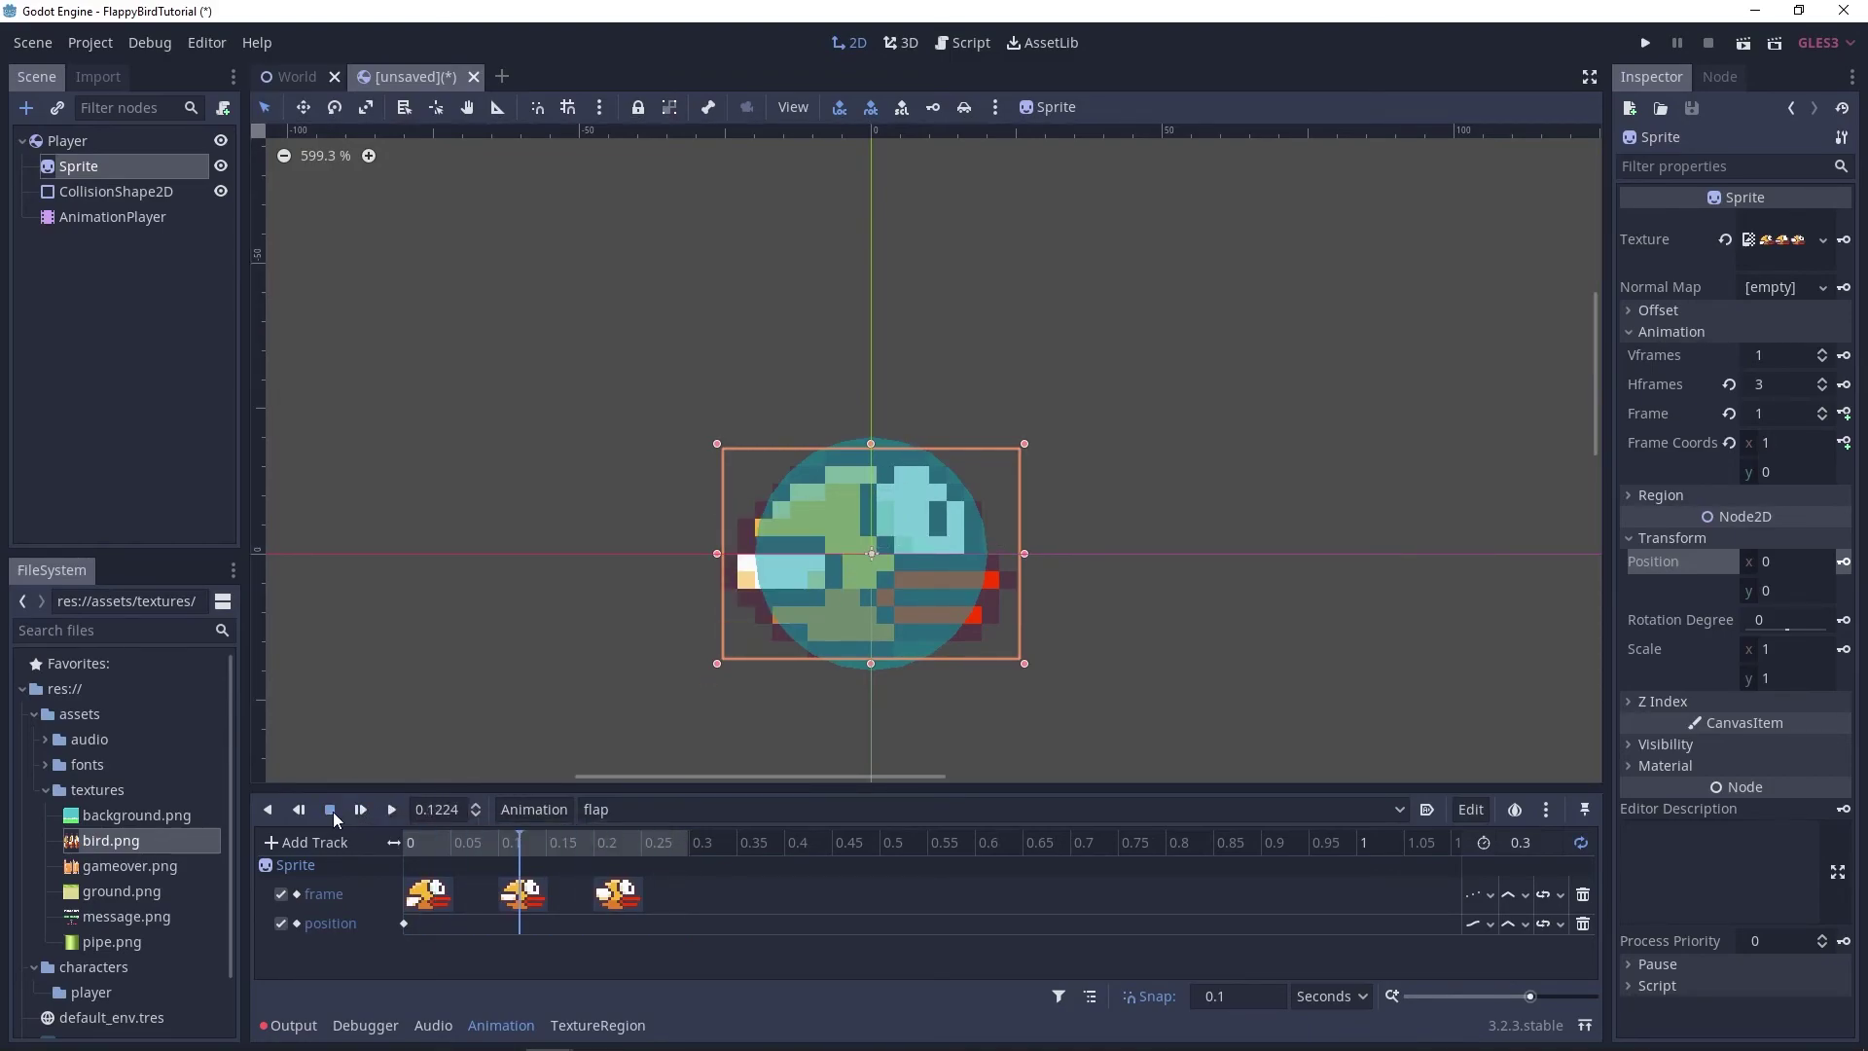
Hide the animation editor, then save the scene as Player.tscn in the characters/player folder.
click(515, 1027)
key(ctrl+s)
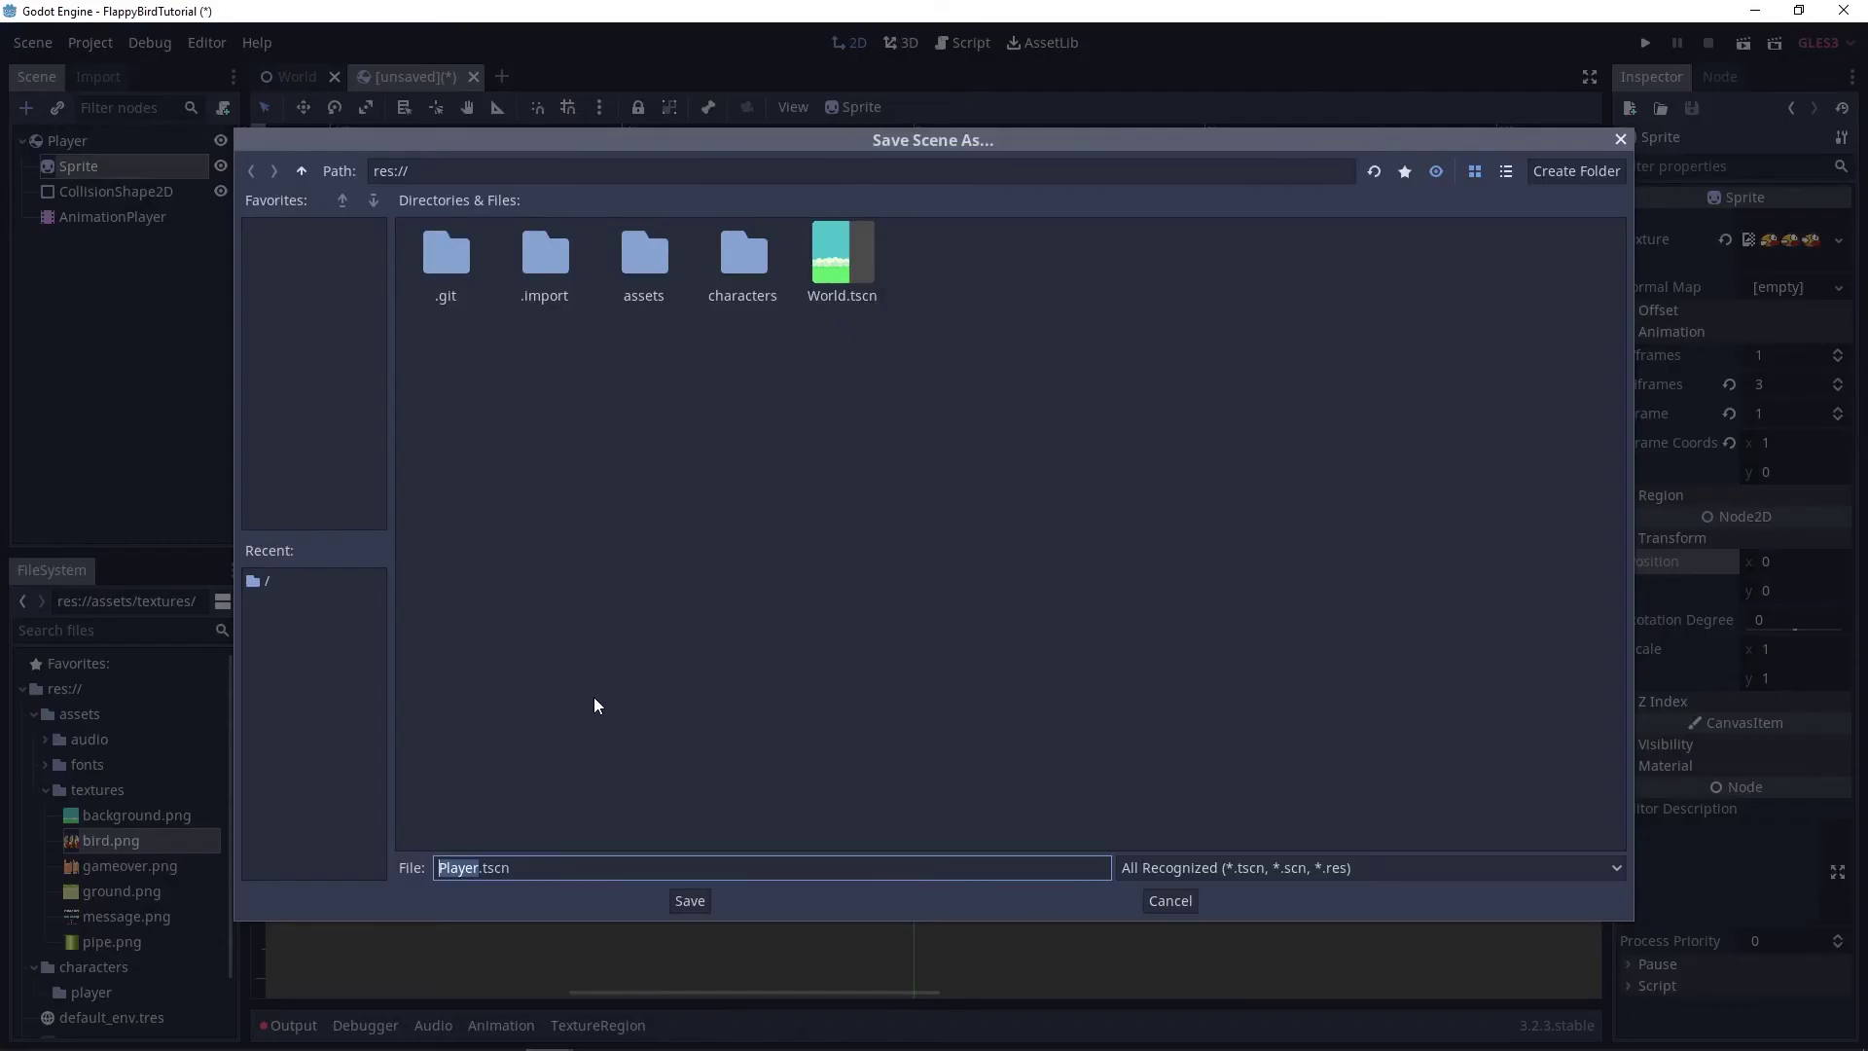
drag(973, 147, 991, 133)
double_click(754, 241)
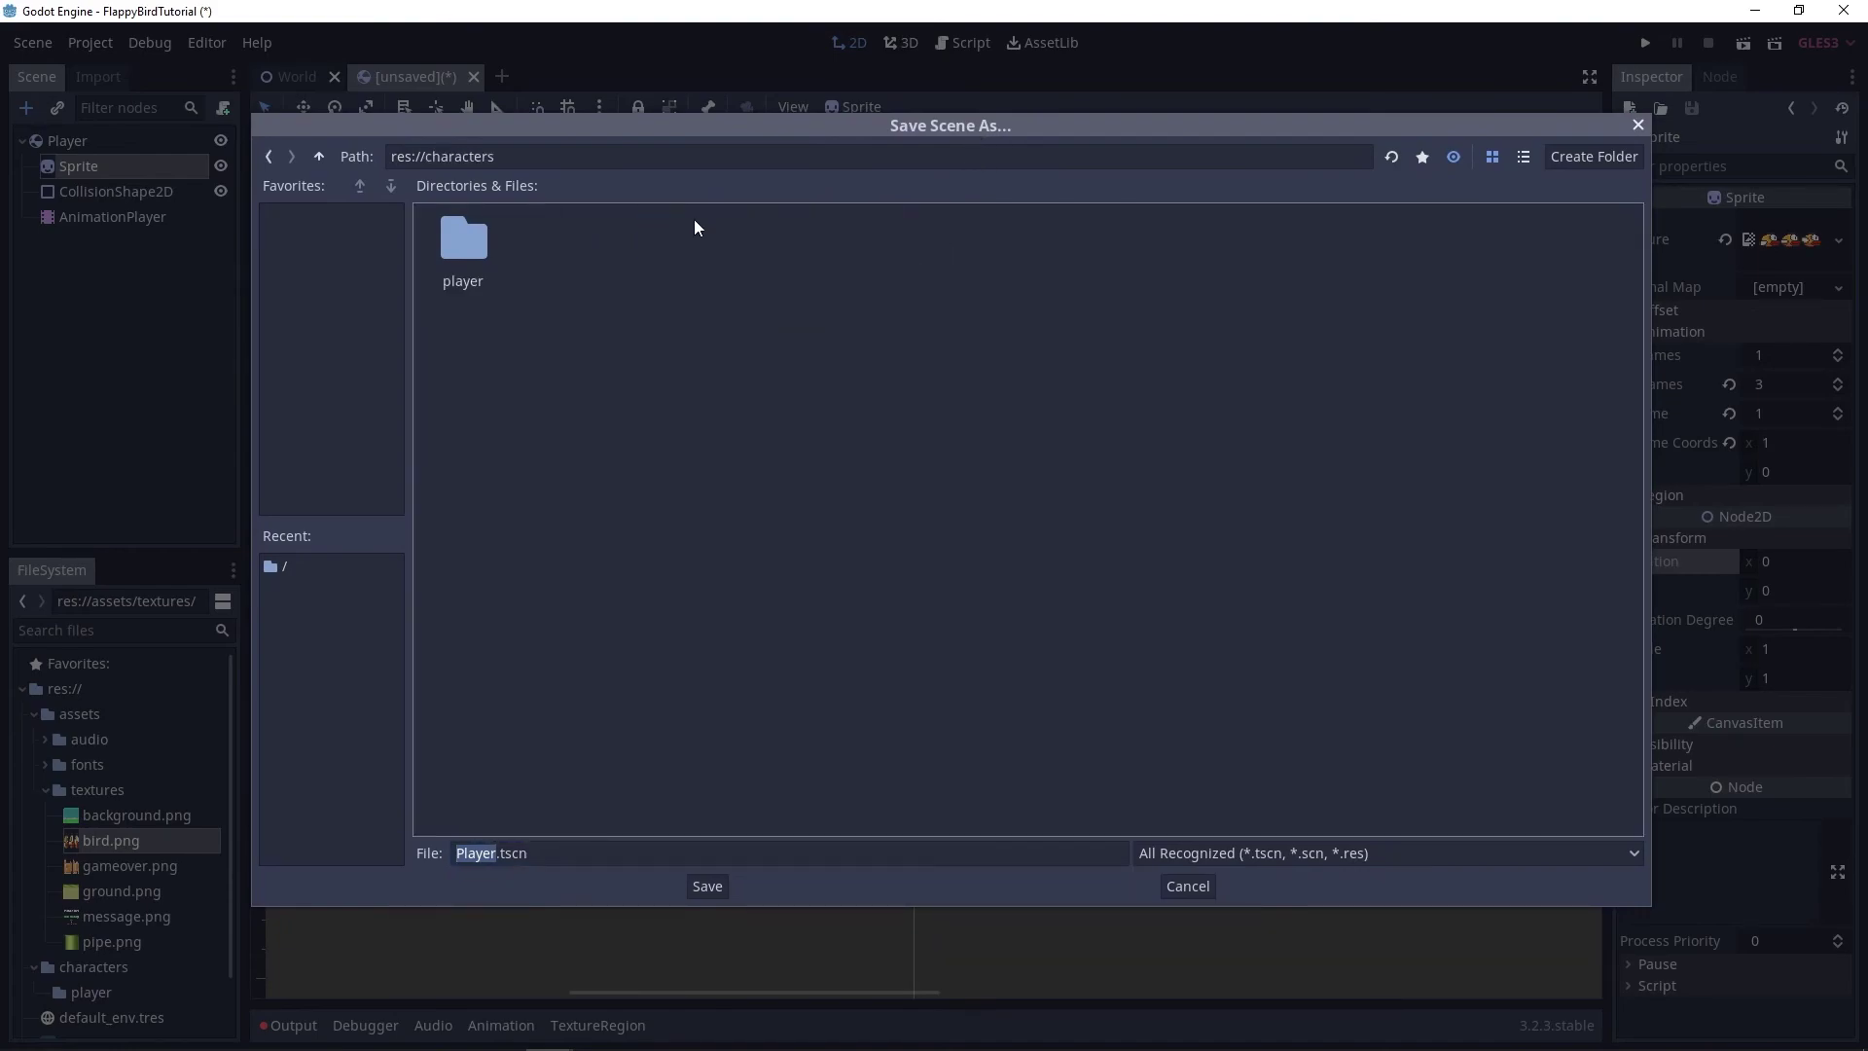
double_click(473, 238)
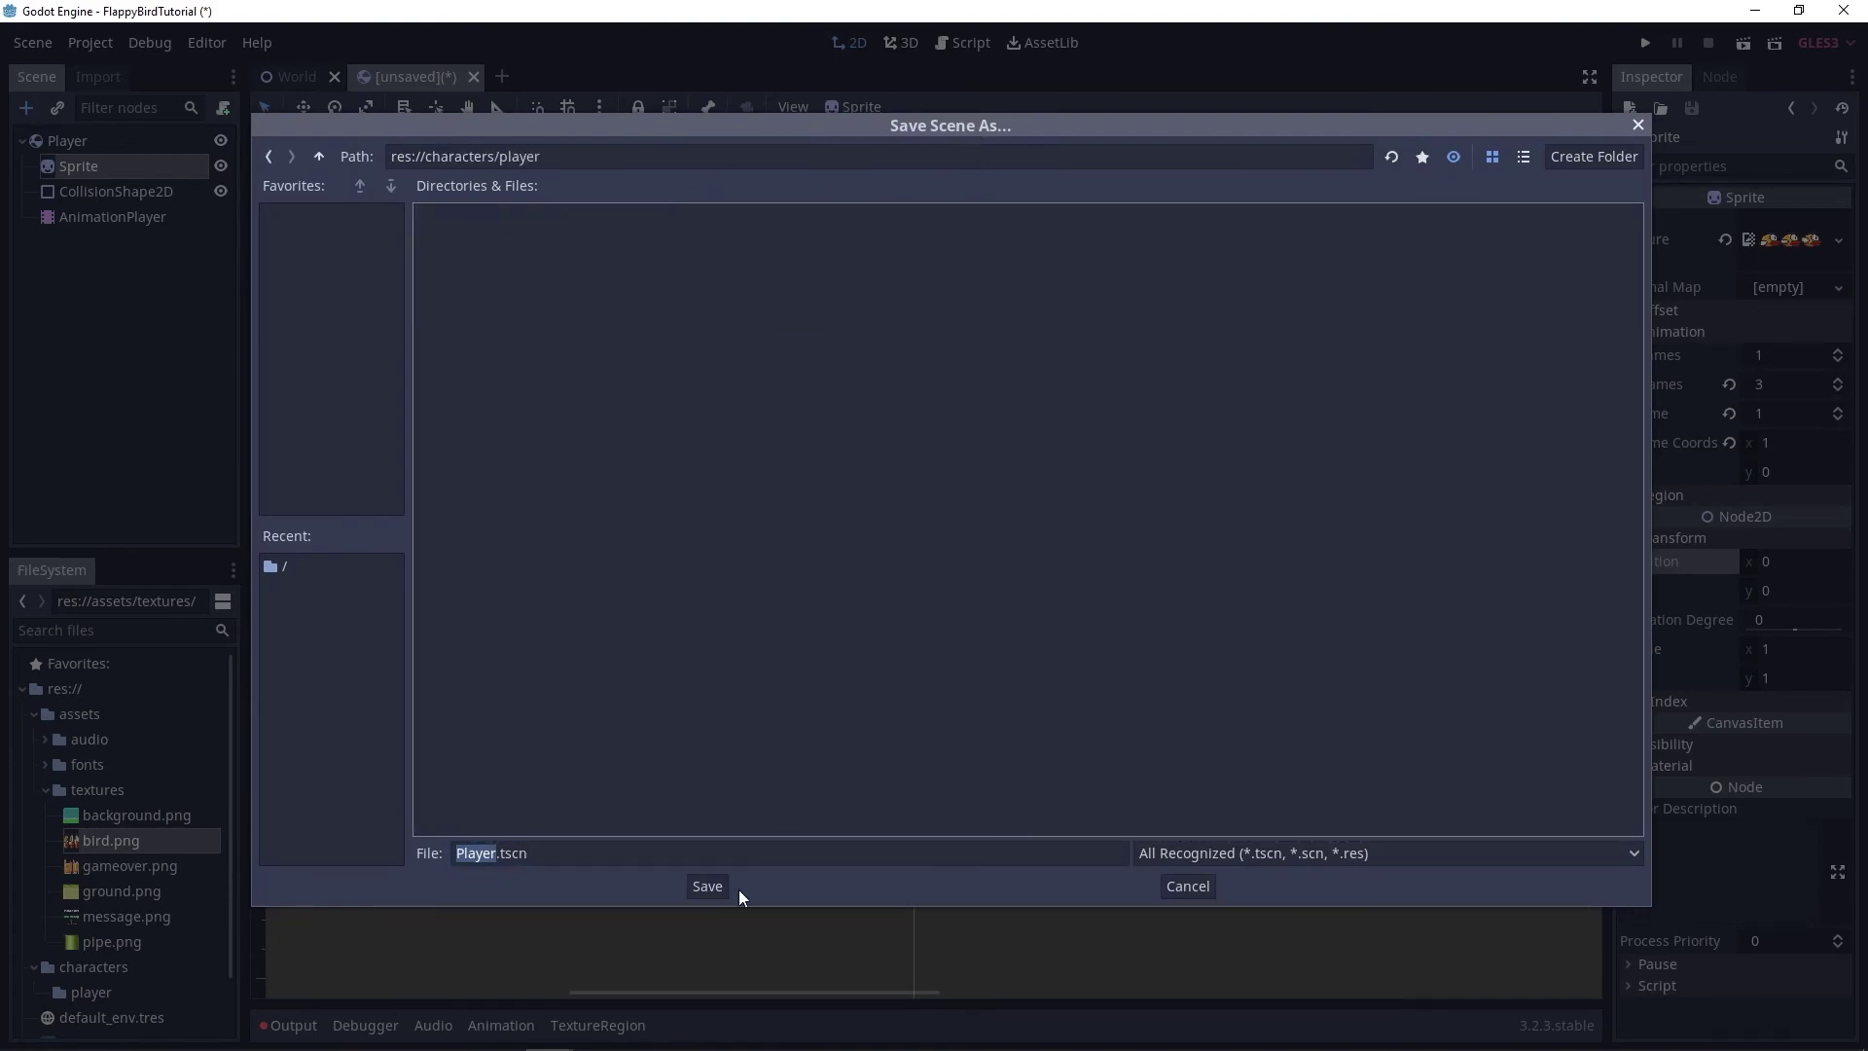
click(705, 886)
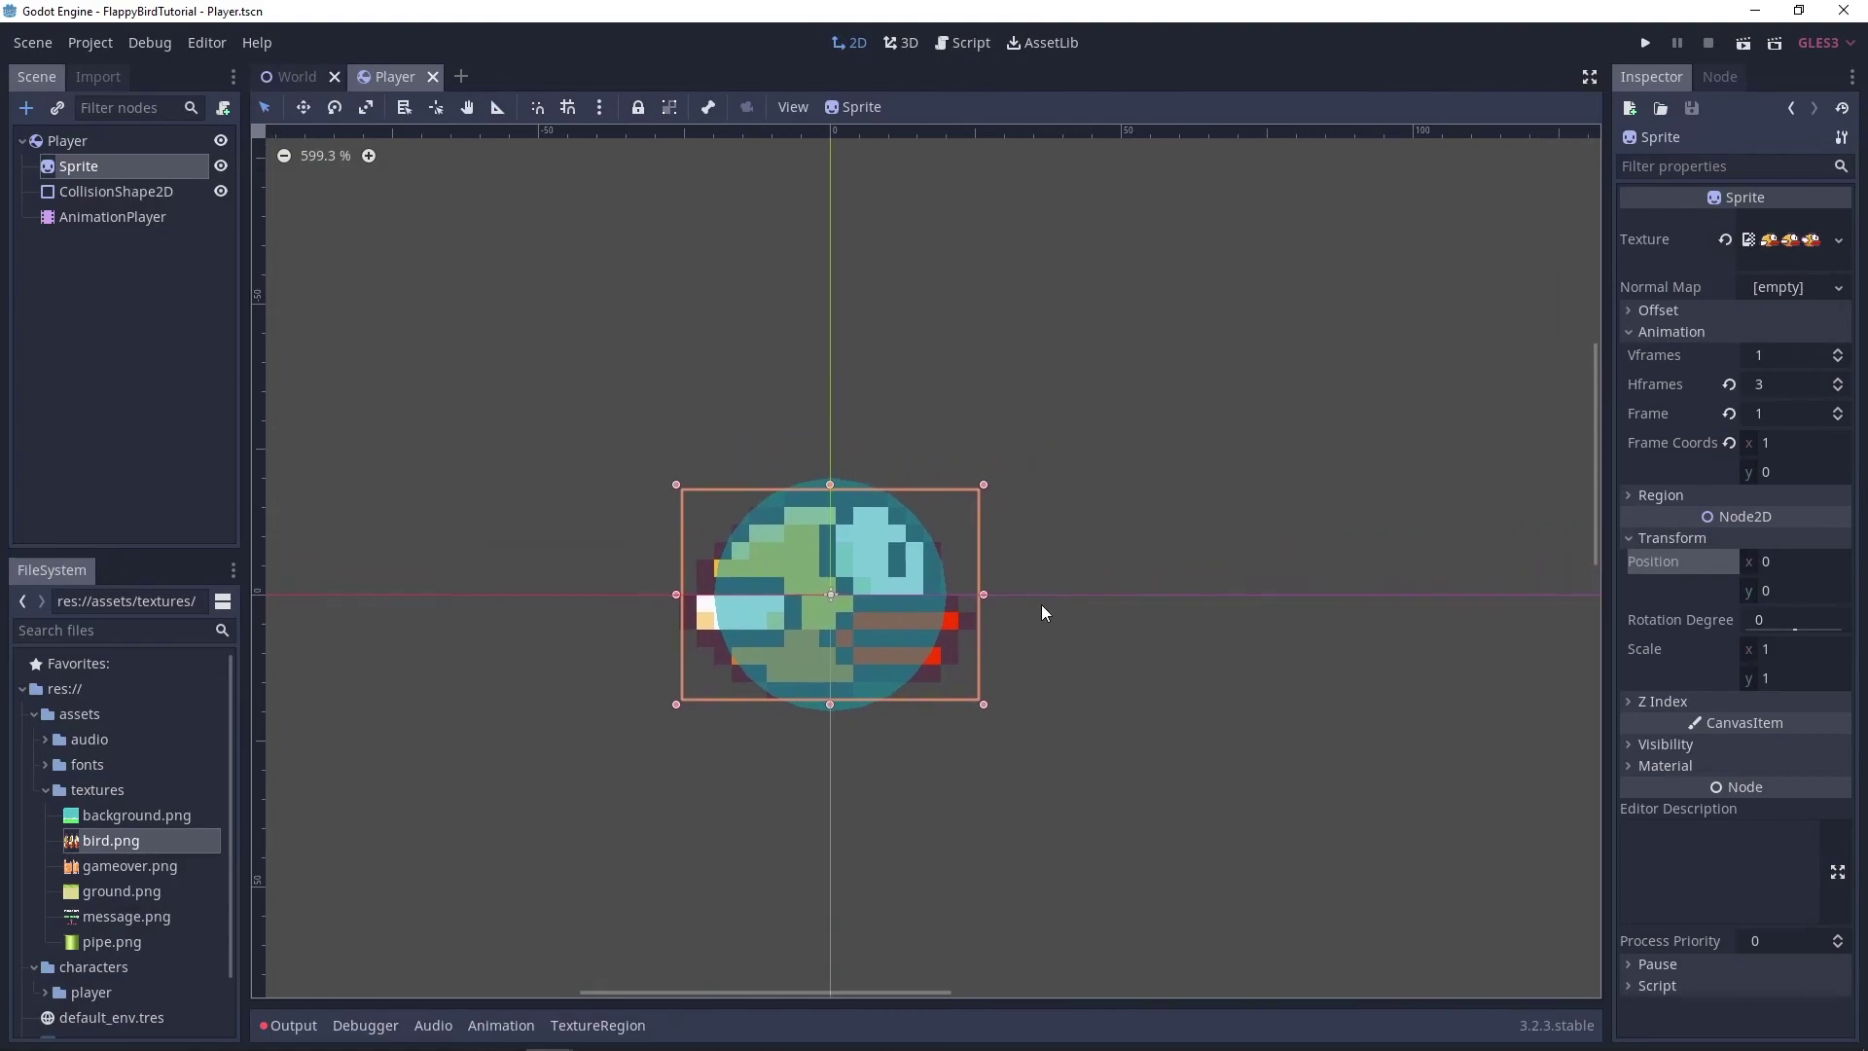